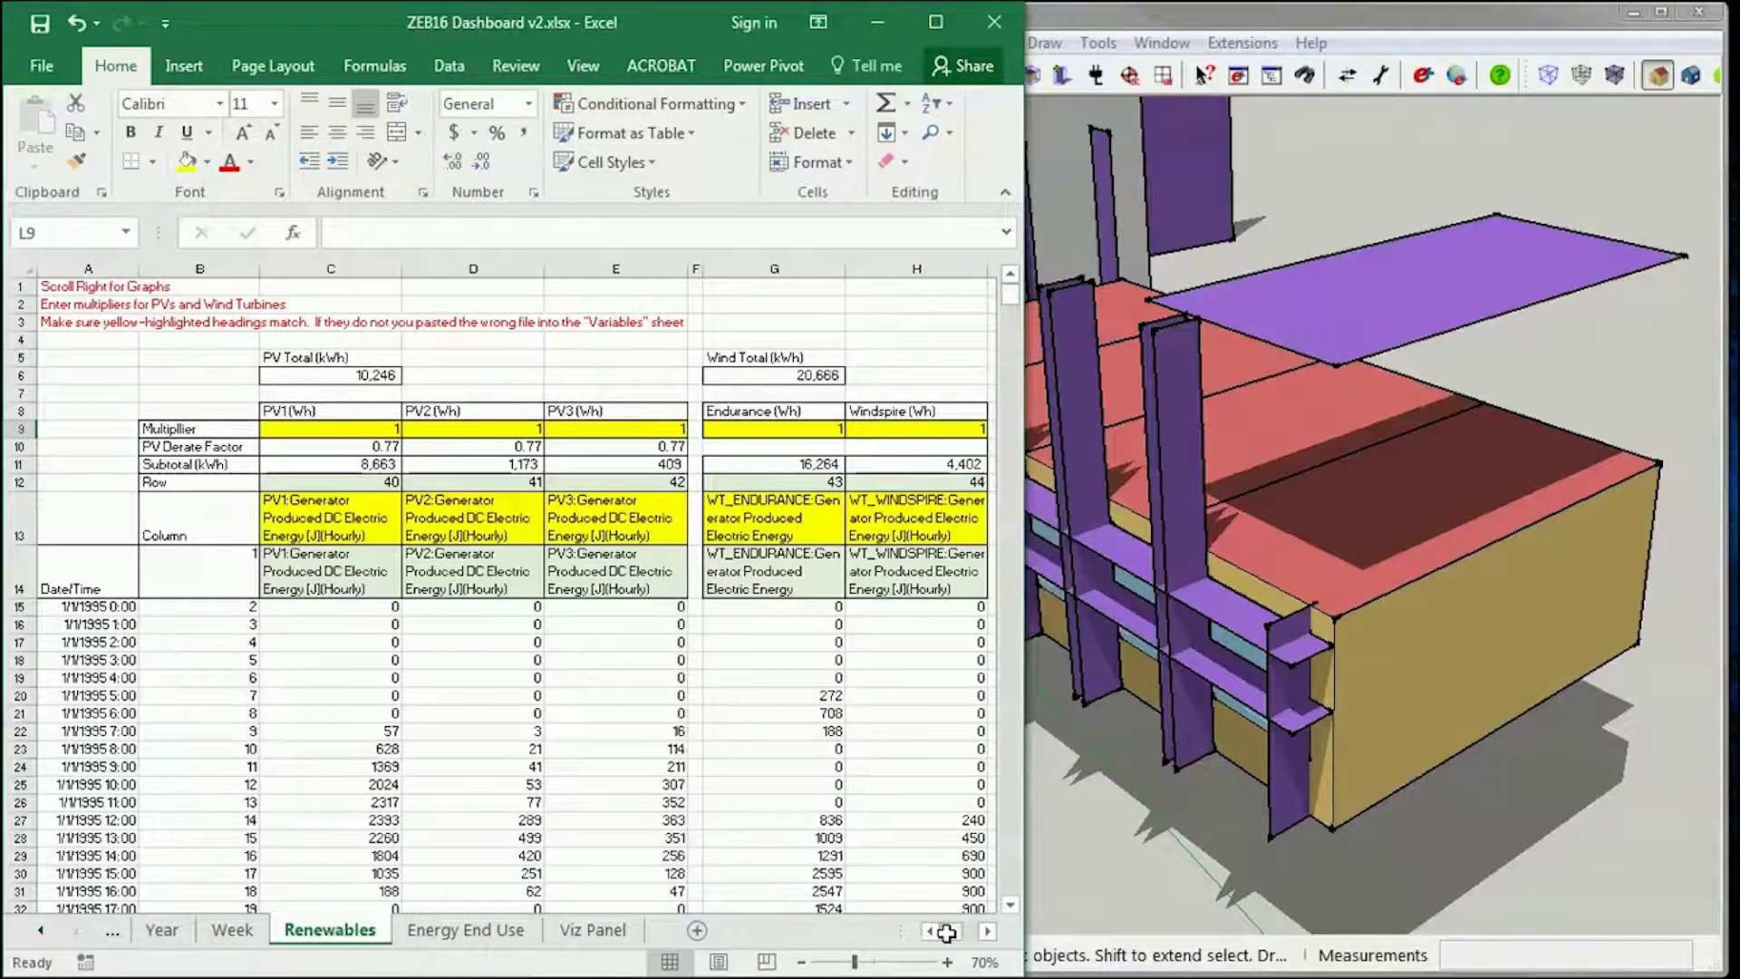
Step: Scroll across the Renewables sheet's PV and wind charts, then bring the SketchUp model to the front
{"action": "scroll", "coordinate": [980, 934], "scroll_direction": "right", "scroll_amount": 6}
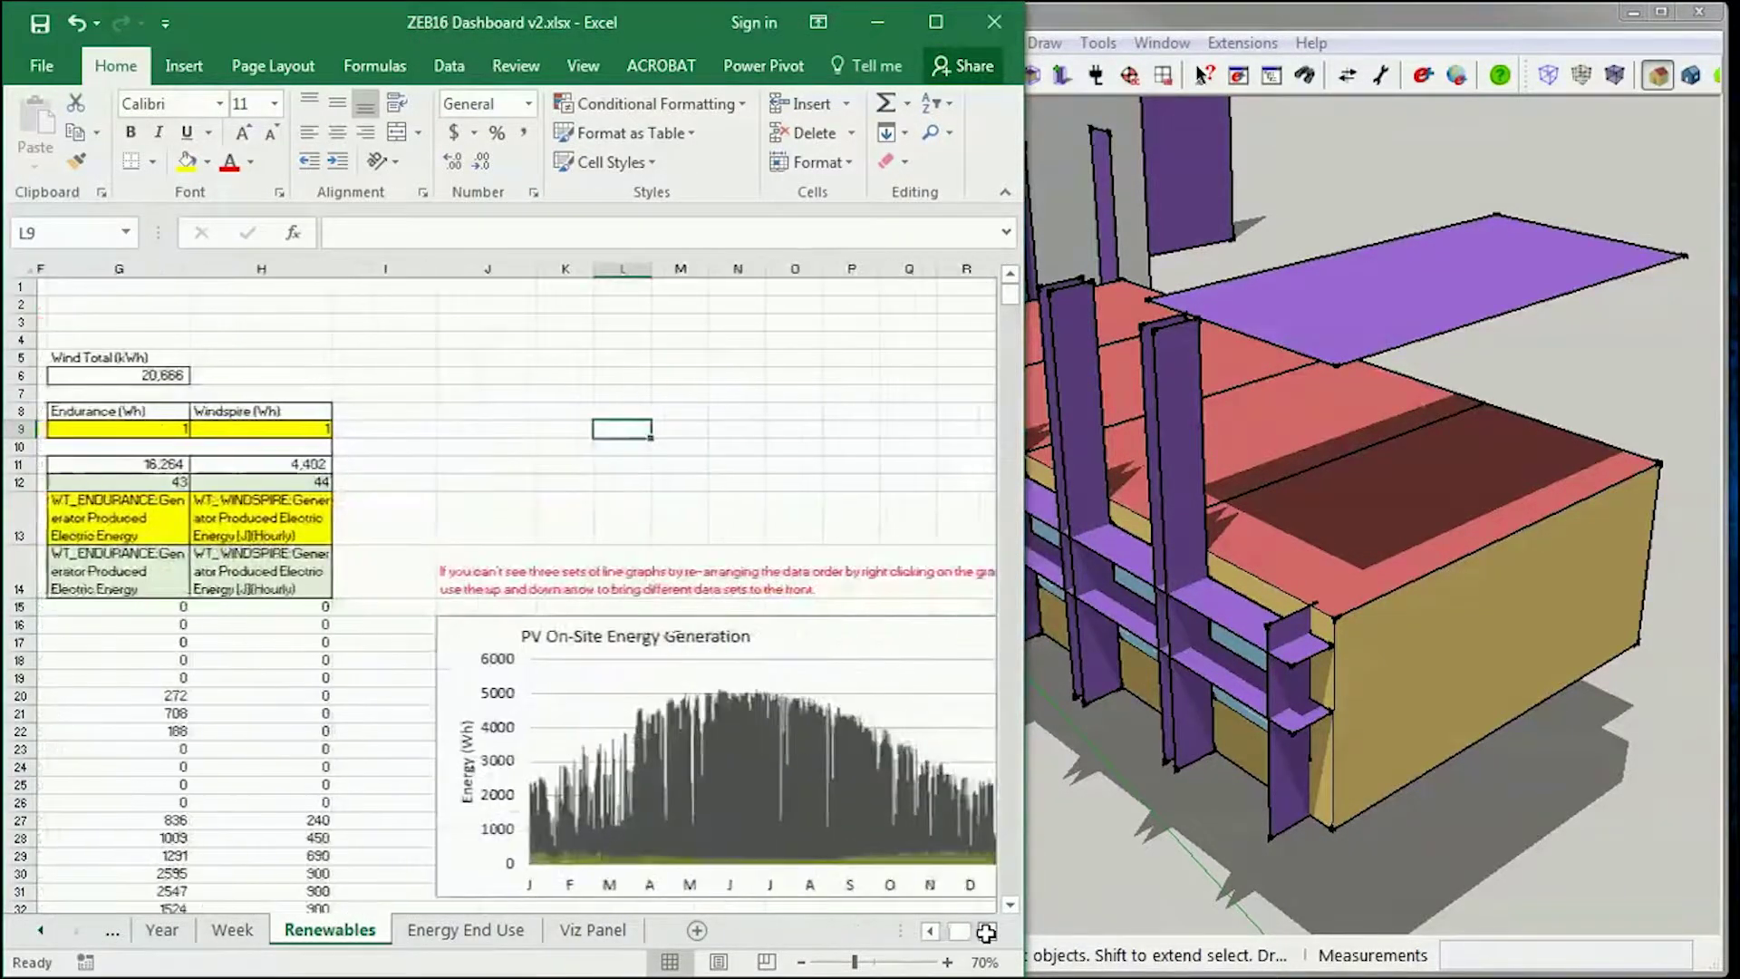
{"action": "left_click", "coordinate": [977, 934]}
{"action": "scroll", "coordinate": [888, 671], "scroll_direction": "down", "scroll_amount": 2}
{"action": "scroll", "coordinate": [997, 919], "scroll_direction": "right", "scroll_amount": 15}
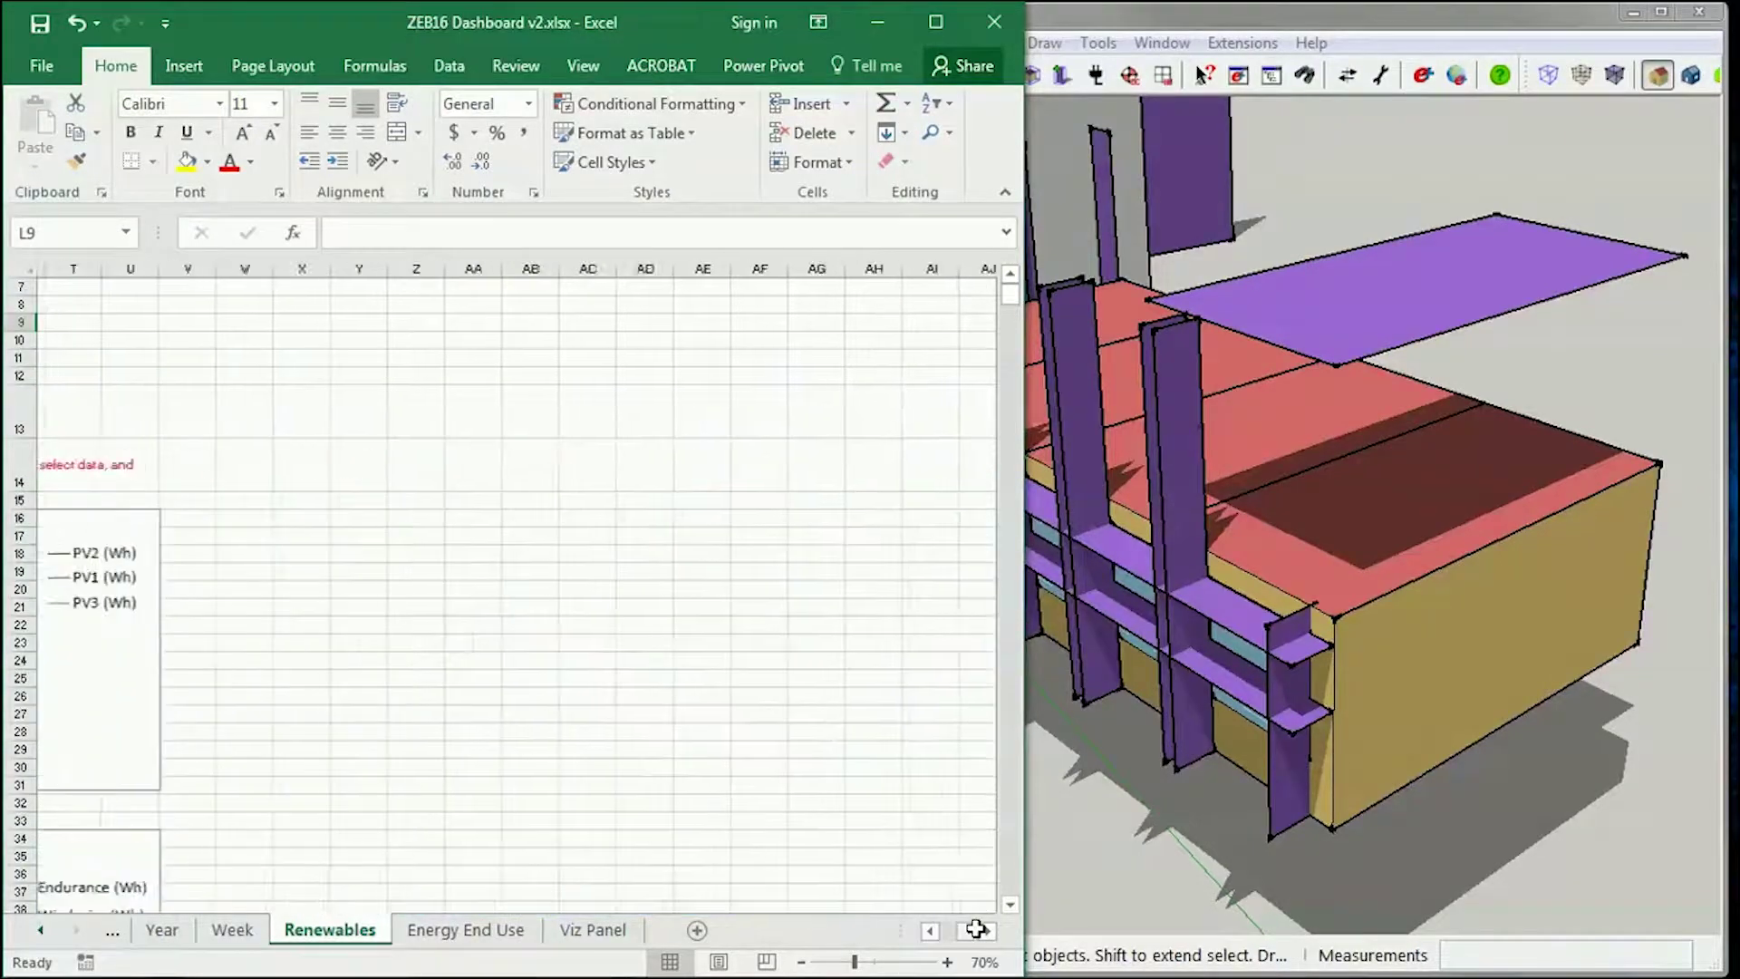
{"action": "scroll", "coordinate": [930, 928], "scroll_direction": "left", "scroll_amount": 4}
{"action": "scroll", "coordinate": [931, 928], "scroll_direction": "left", "scroll_amount": 8}
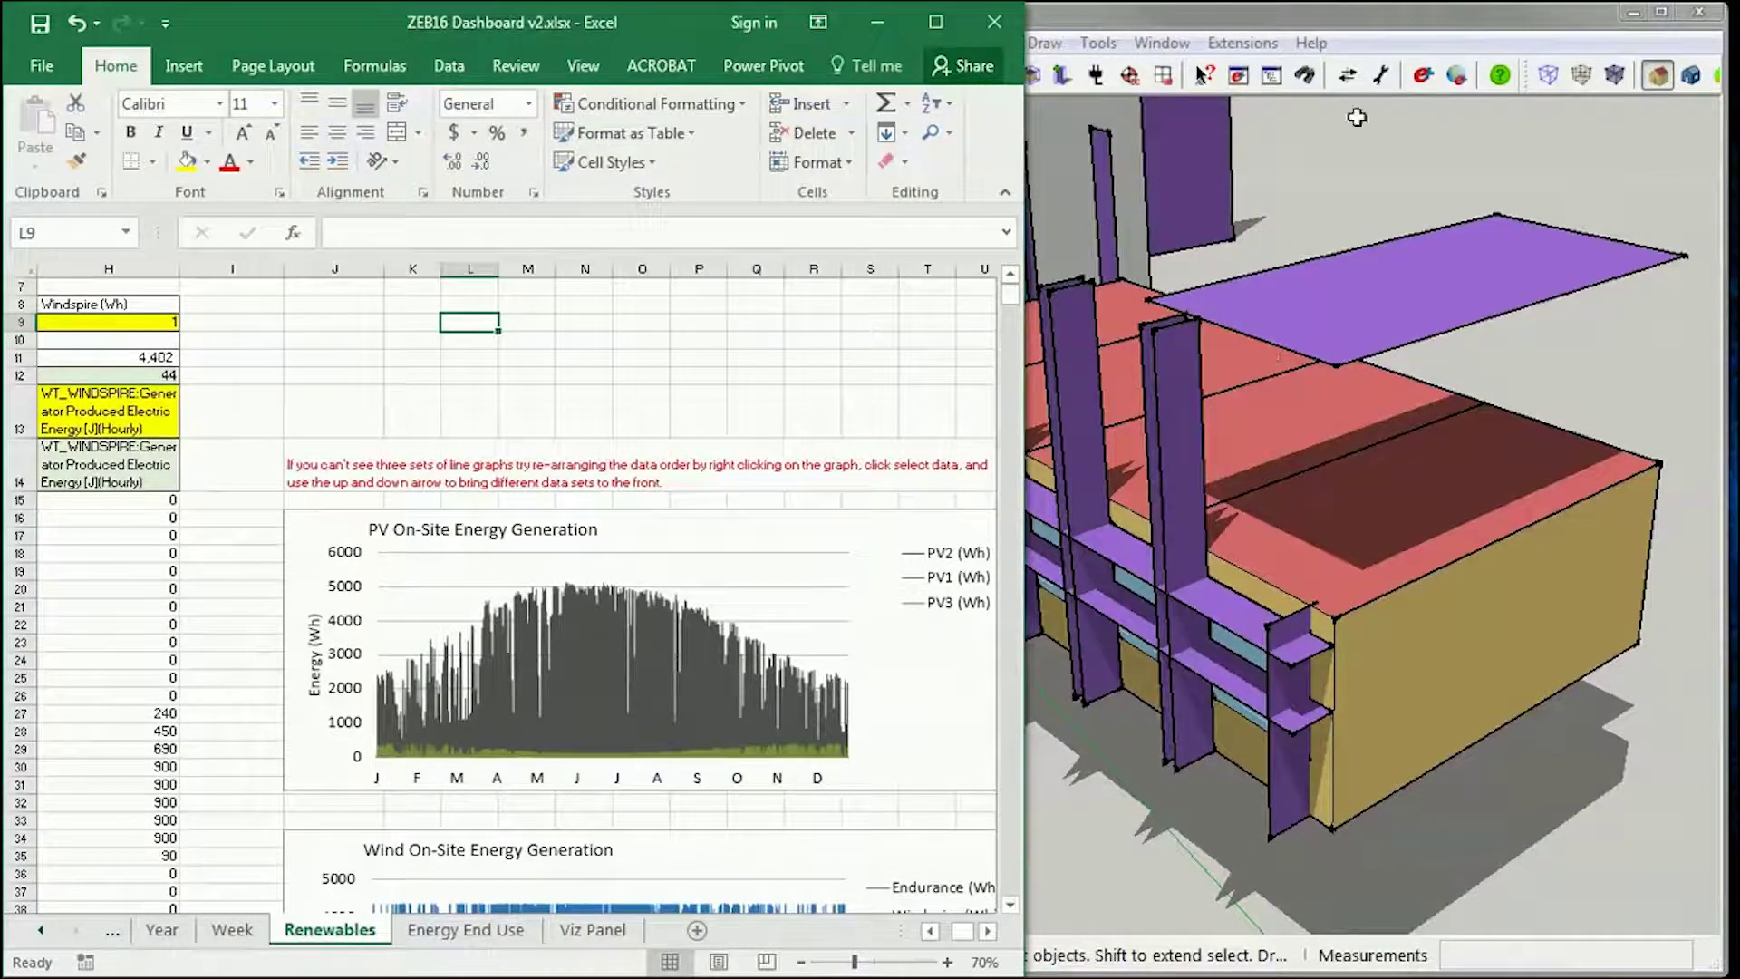
{"action": "left_click", "coordinate": [1419, 7]}
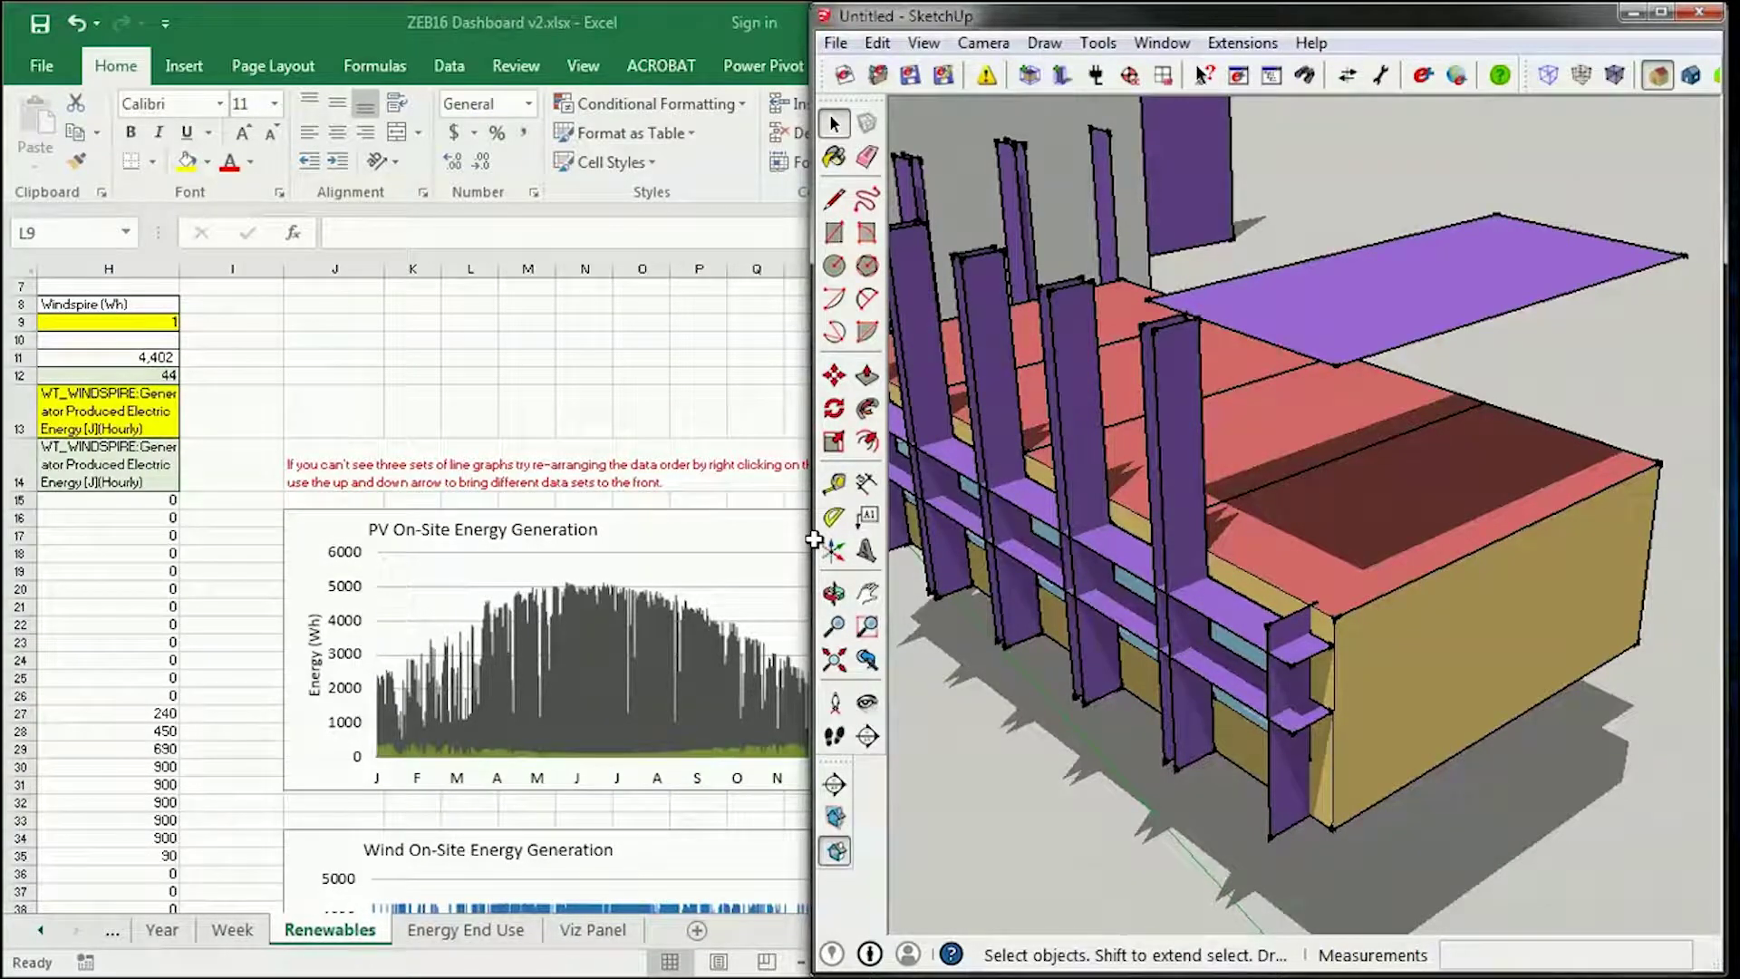
Step: Widen the SketchUp window over the spreadsheet and realign the Excel view
{"action": "left_click_drag", "start_coordinate": [817, 541], "coordinate": [651, 542]}
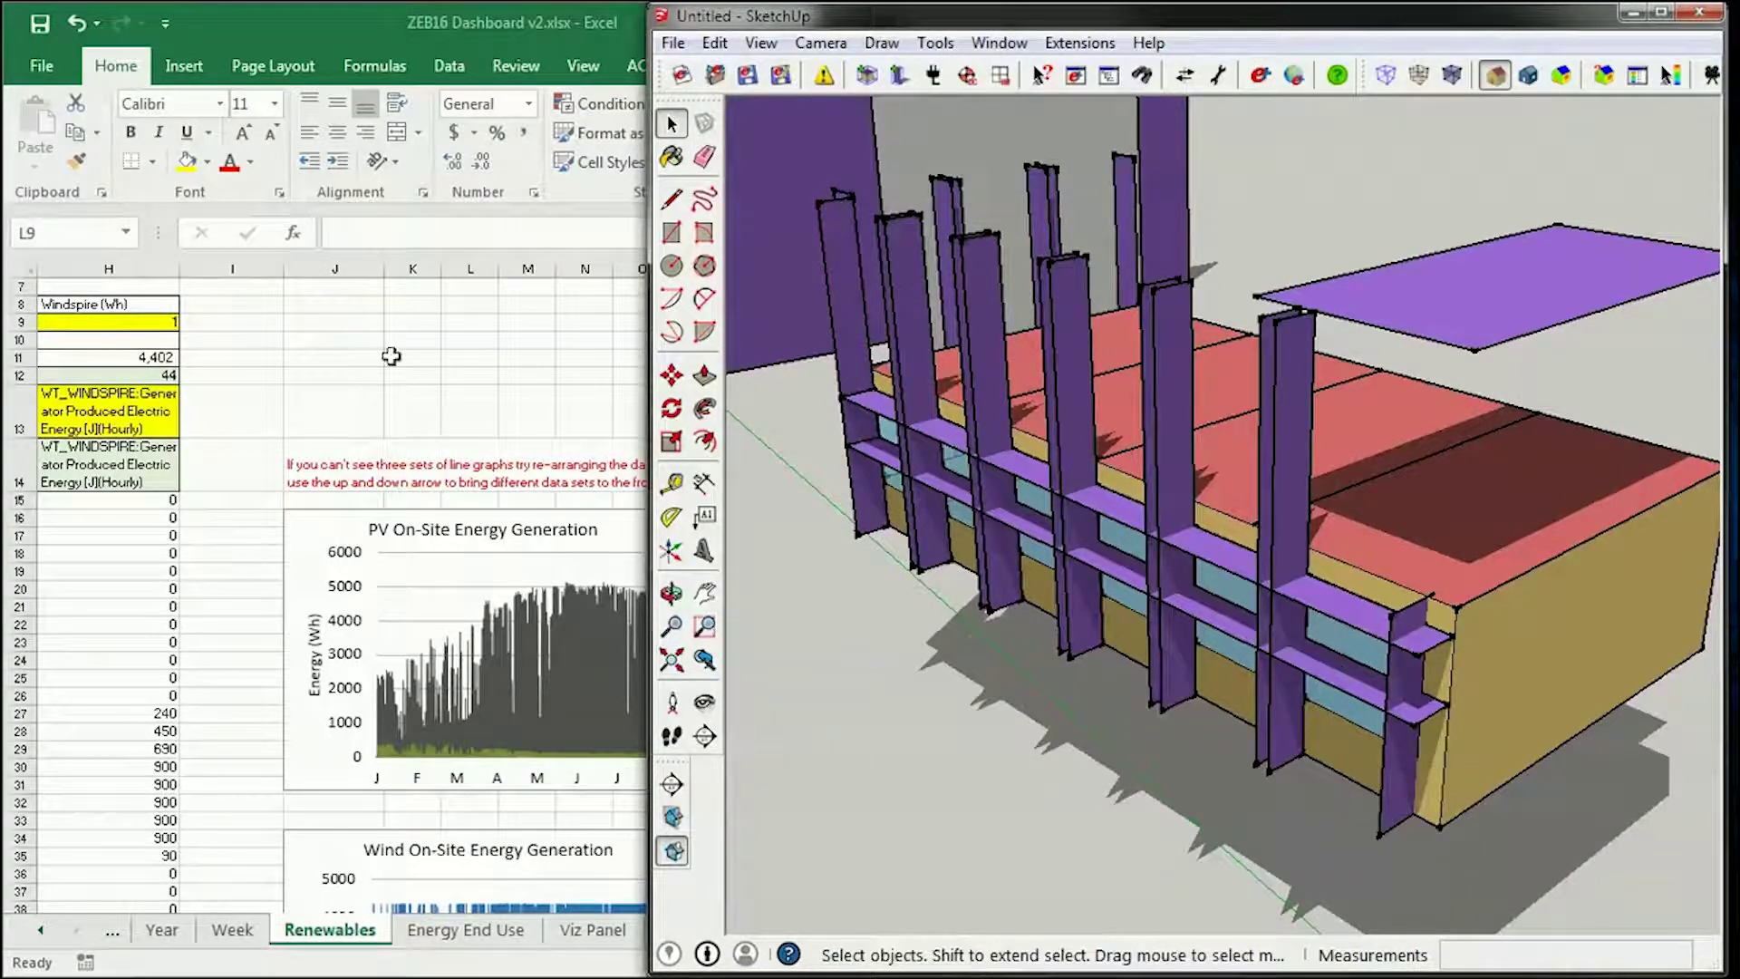
{"action": "key", "text": "alt+Tab"}
{"action": "scroll", "coordinate": [960, 930], "scroll_direction": "left", "scroll_amount": 5}
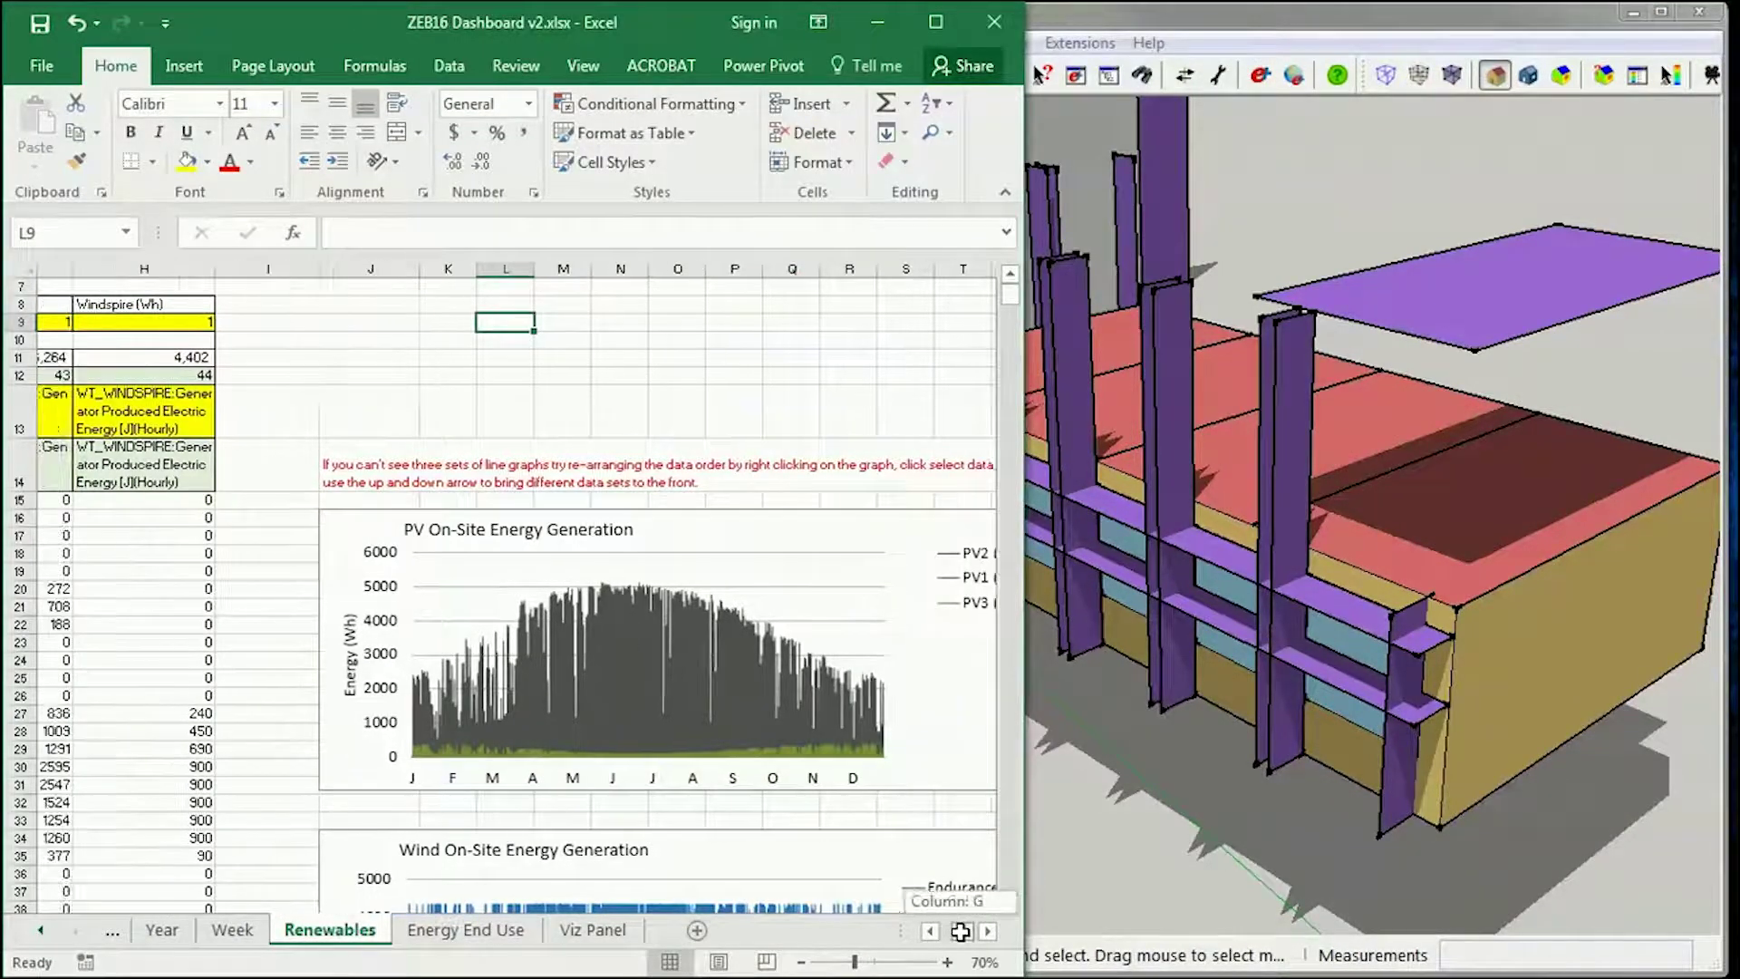
{"action": "scroll", "coordinate": [576, 680], "scroll_direction": "up", "scroll_amount": 1}
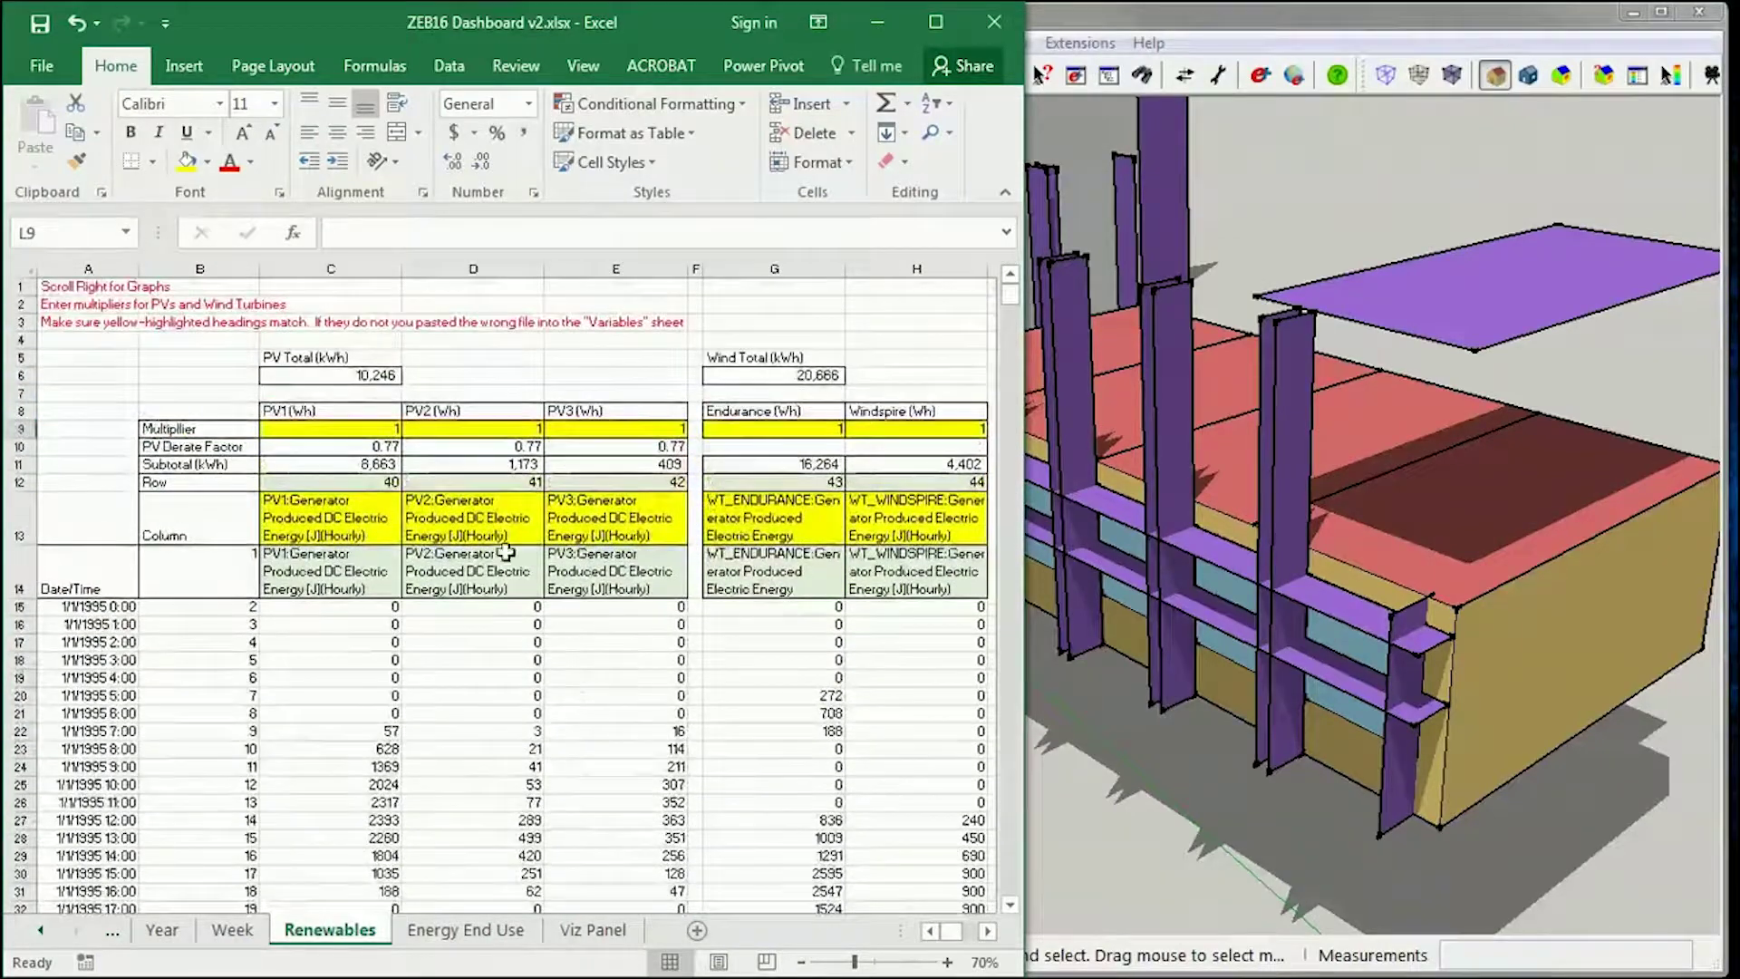
Step: Inspect the facade shading band's Entity Info, identifying it as PV 02, then close the panel
{"action": "left_click", "coordinate": [1351, 680]}
{"action": "double_click", "coordinate": [1351, 680]}
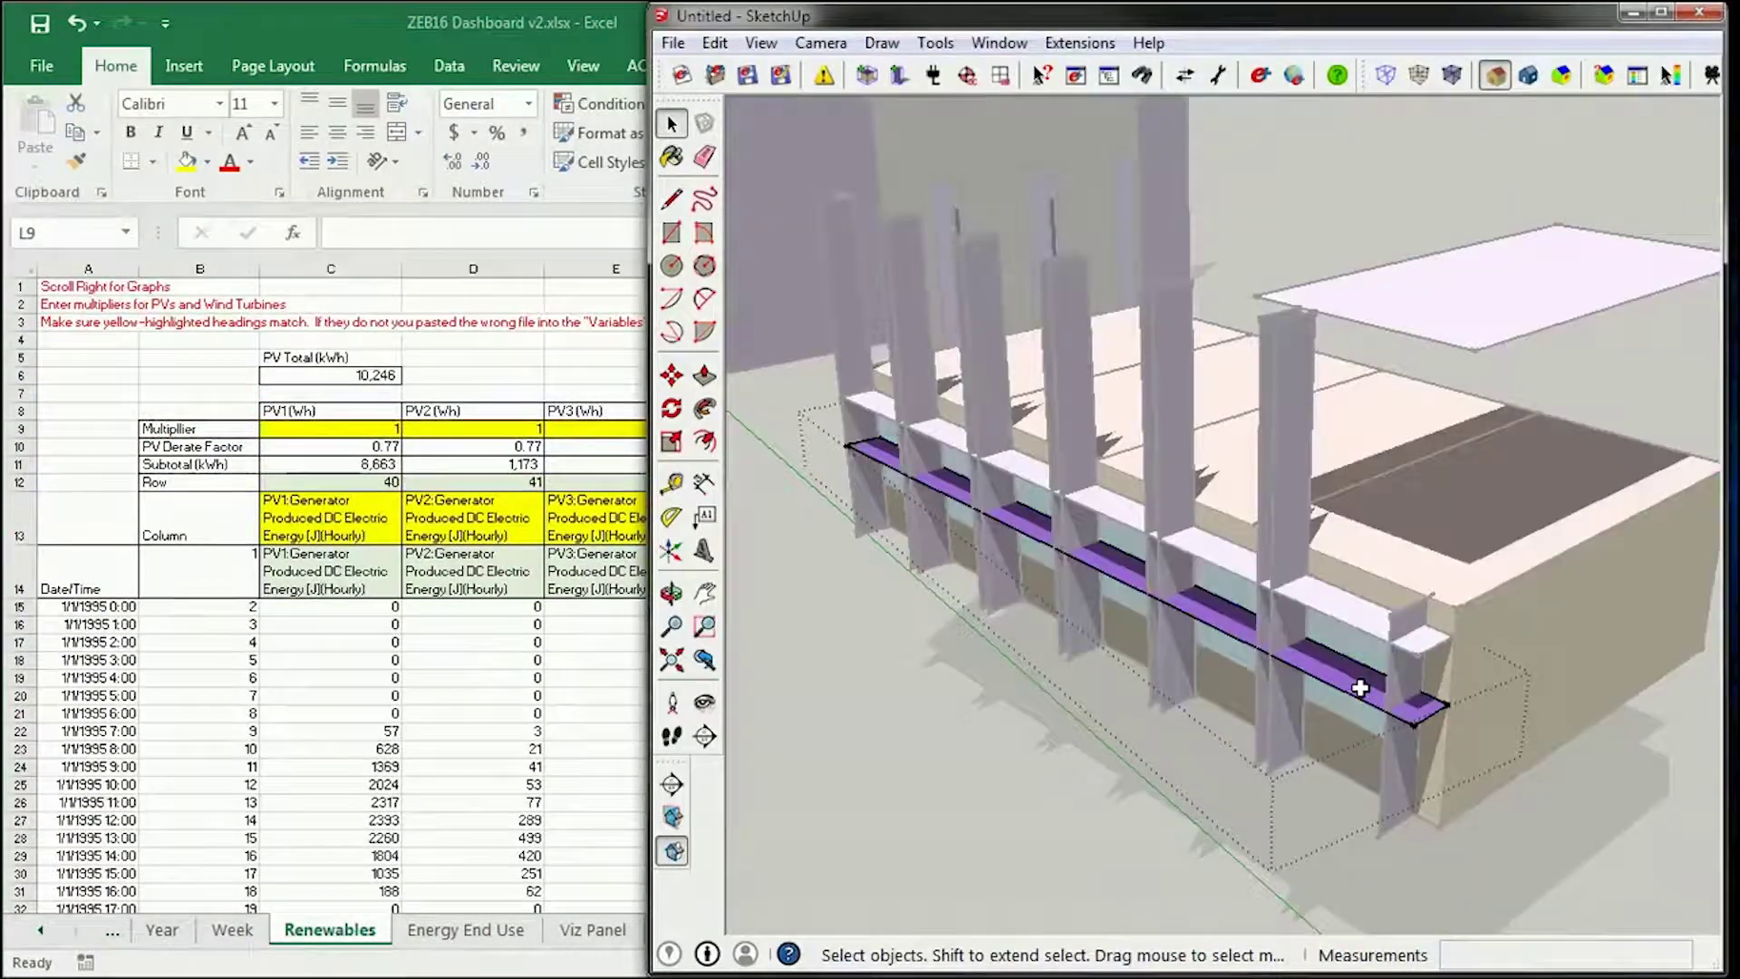
{"action": "left_click", "coordinate": [1076, 75]}
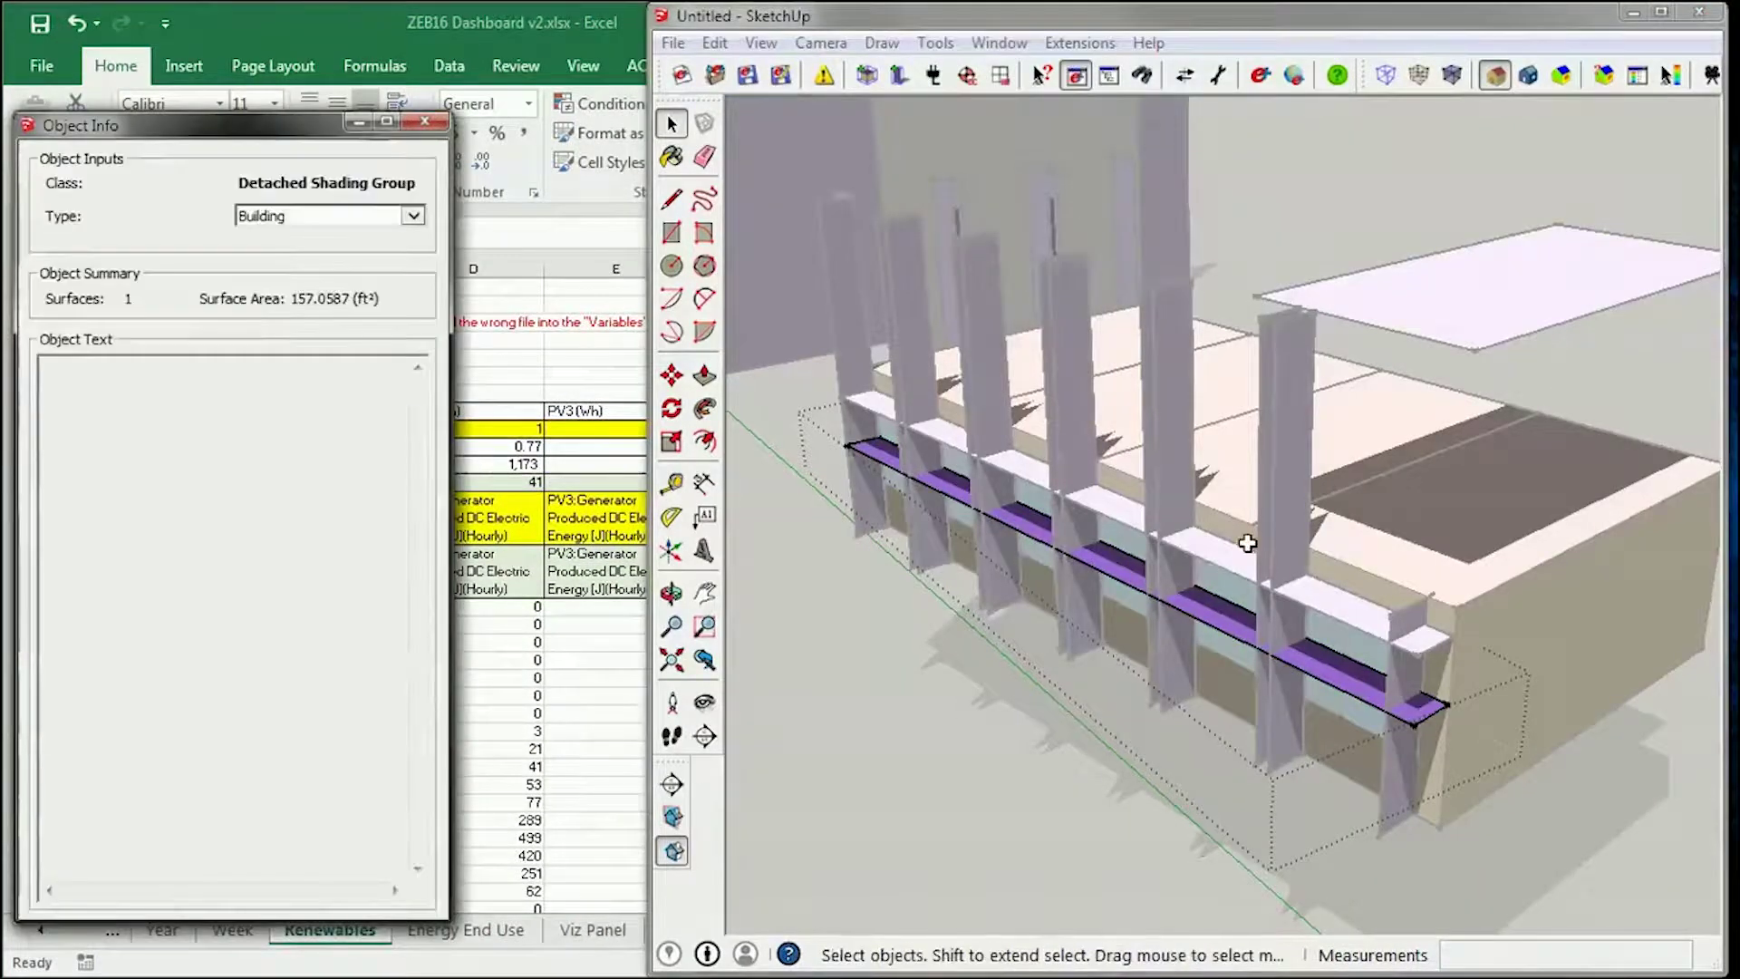
{"action": "left_click", "coordinate": [1367, 691]}
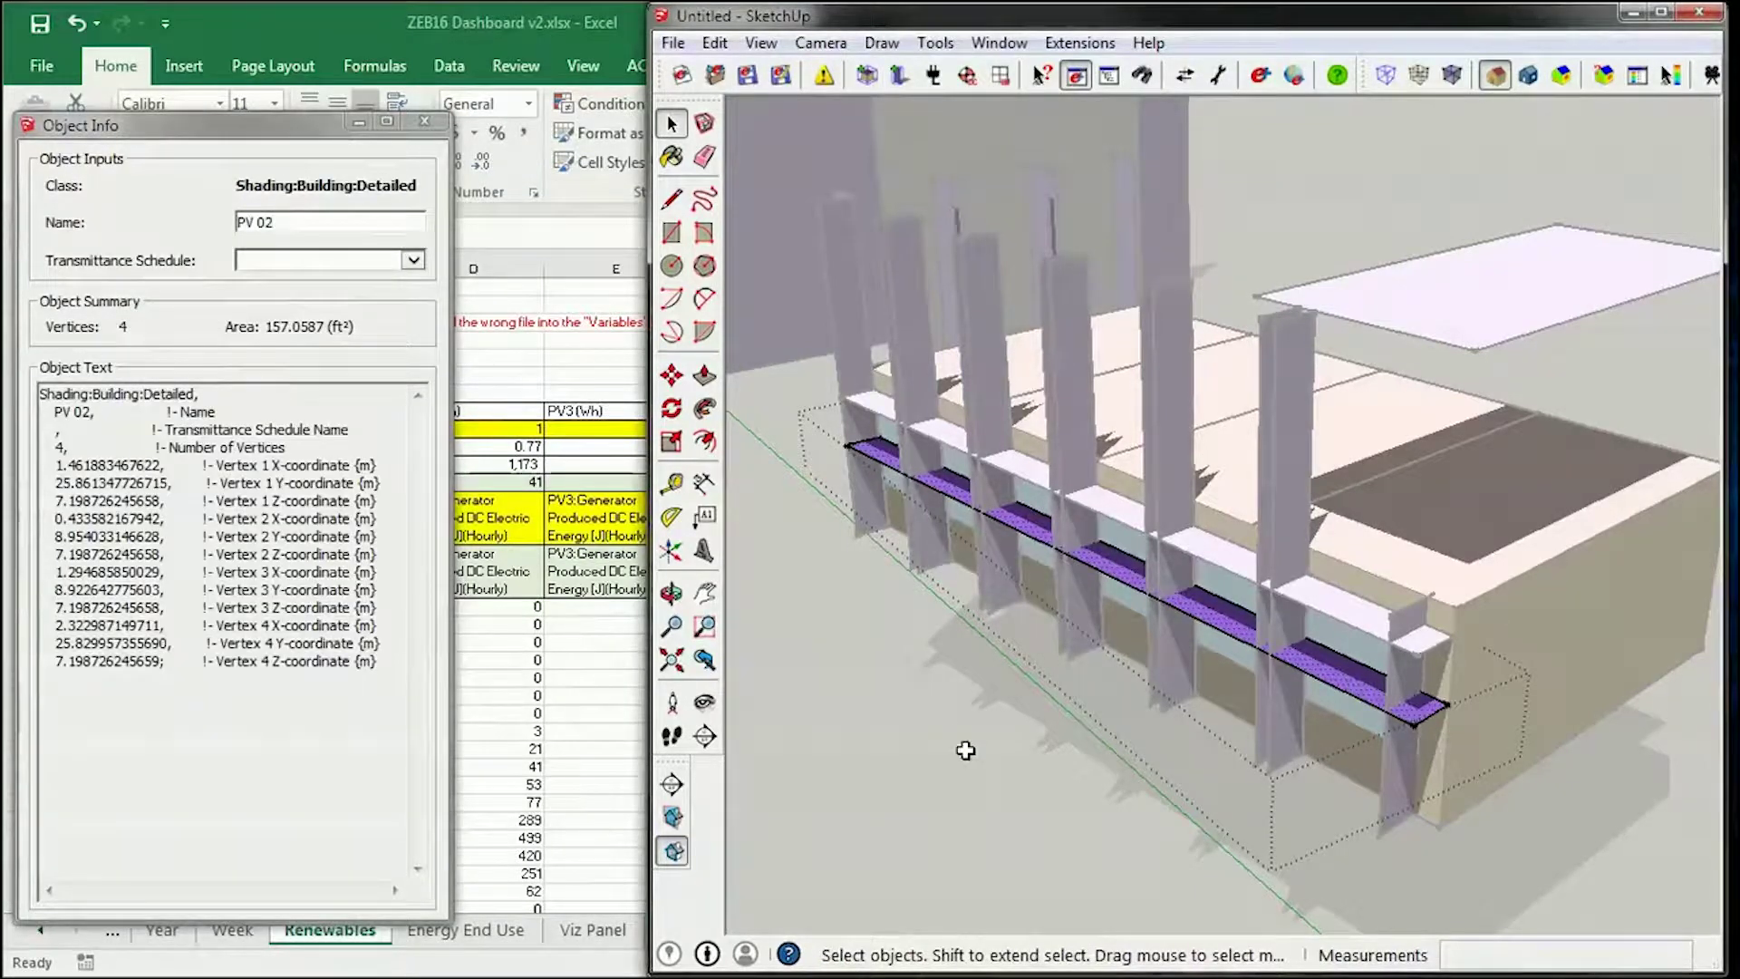
{"action": "left_click", "coordinate": [966, 750]}
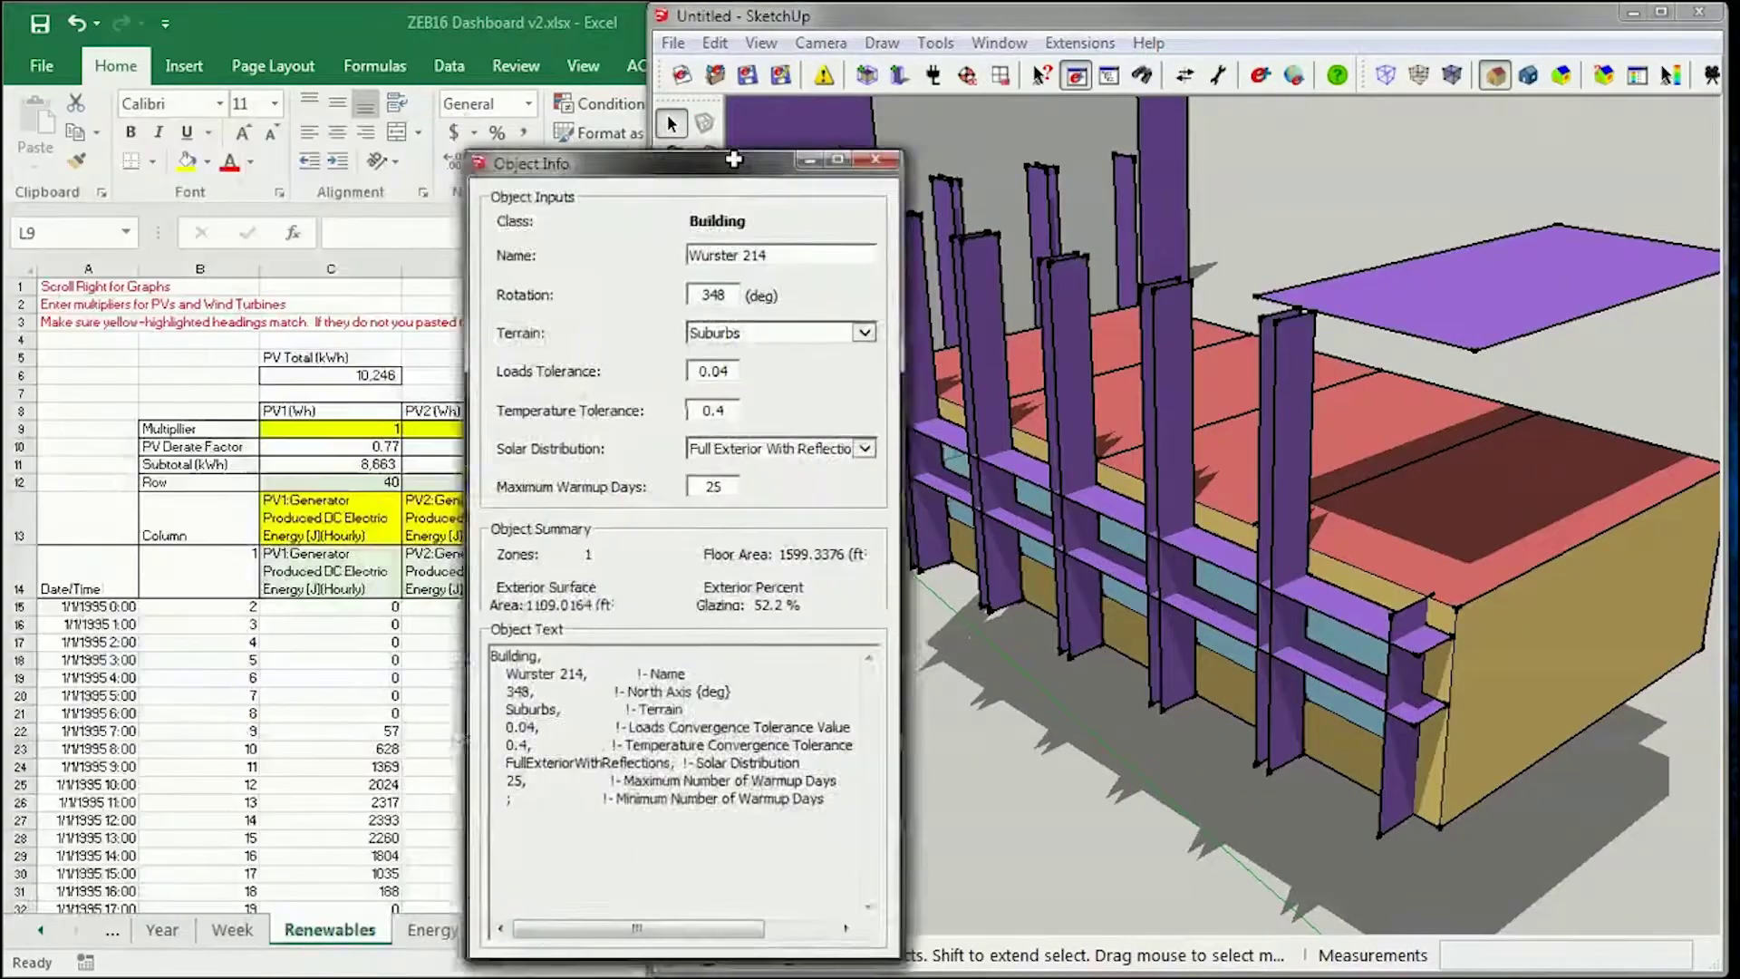
{"action": "left_click_drag", "start_coordinate": [284, 123], "coordinate": [979, 156]}
{"action": "left_click", "coordinate": [1121, 156]}
Step: Set the PV2 multiplier in D9 to 2 on the Renewables sheet
{"action": "key", "text": "alt+Tab"}
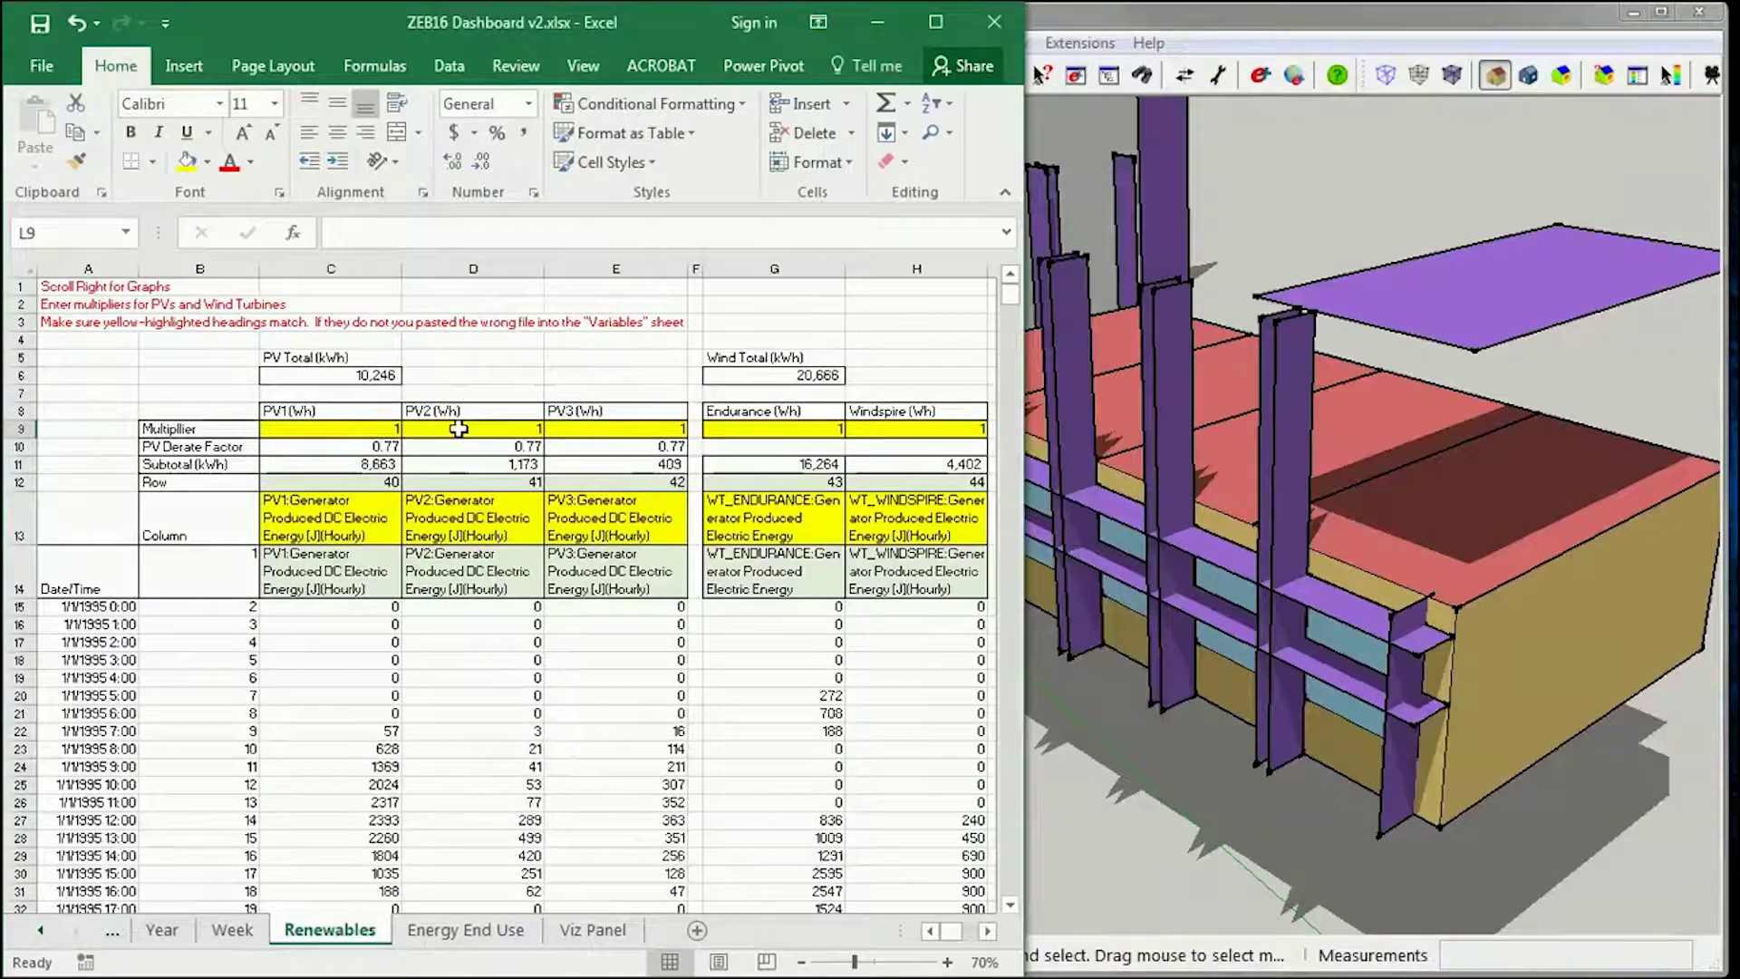
{"action": "left_click", "coordinate": [488, 426]}
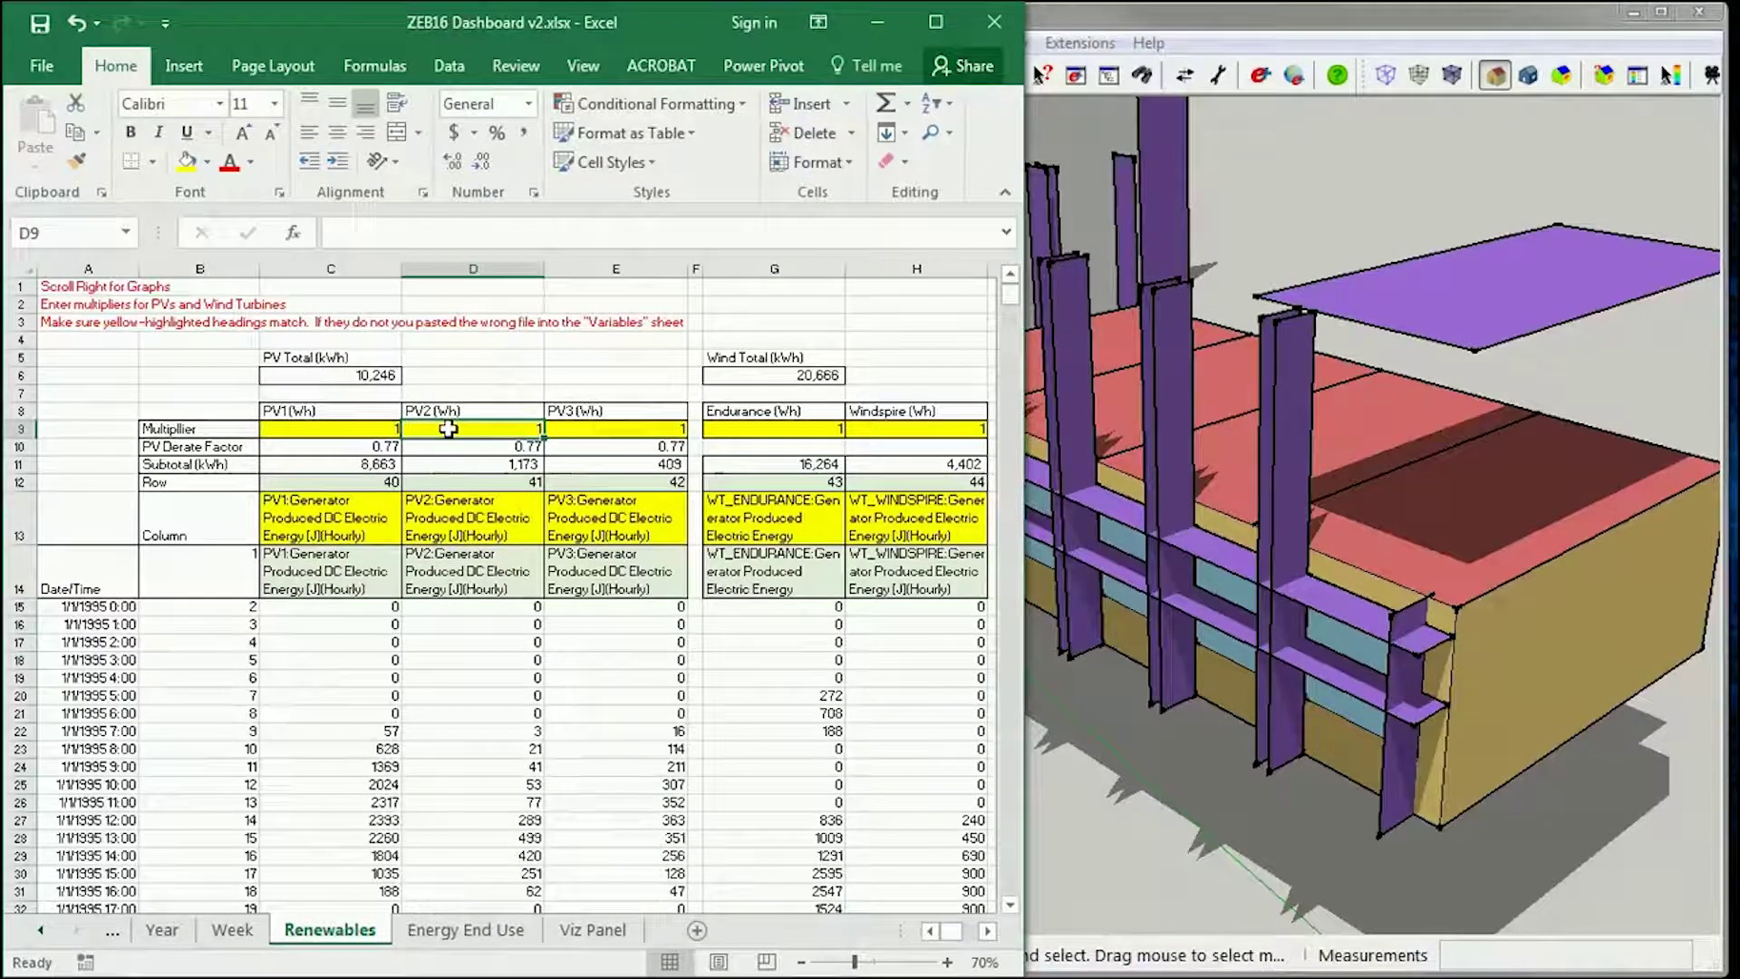
{"action": "type", "text": "2"}
{"action": "key", "text": "Return"}
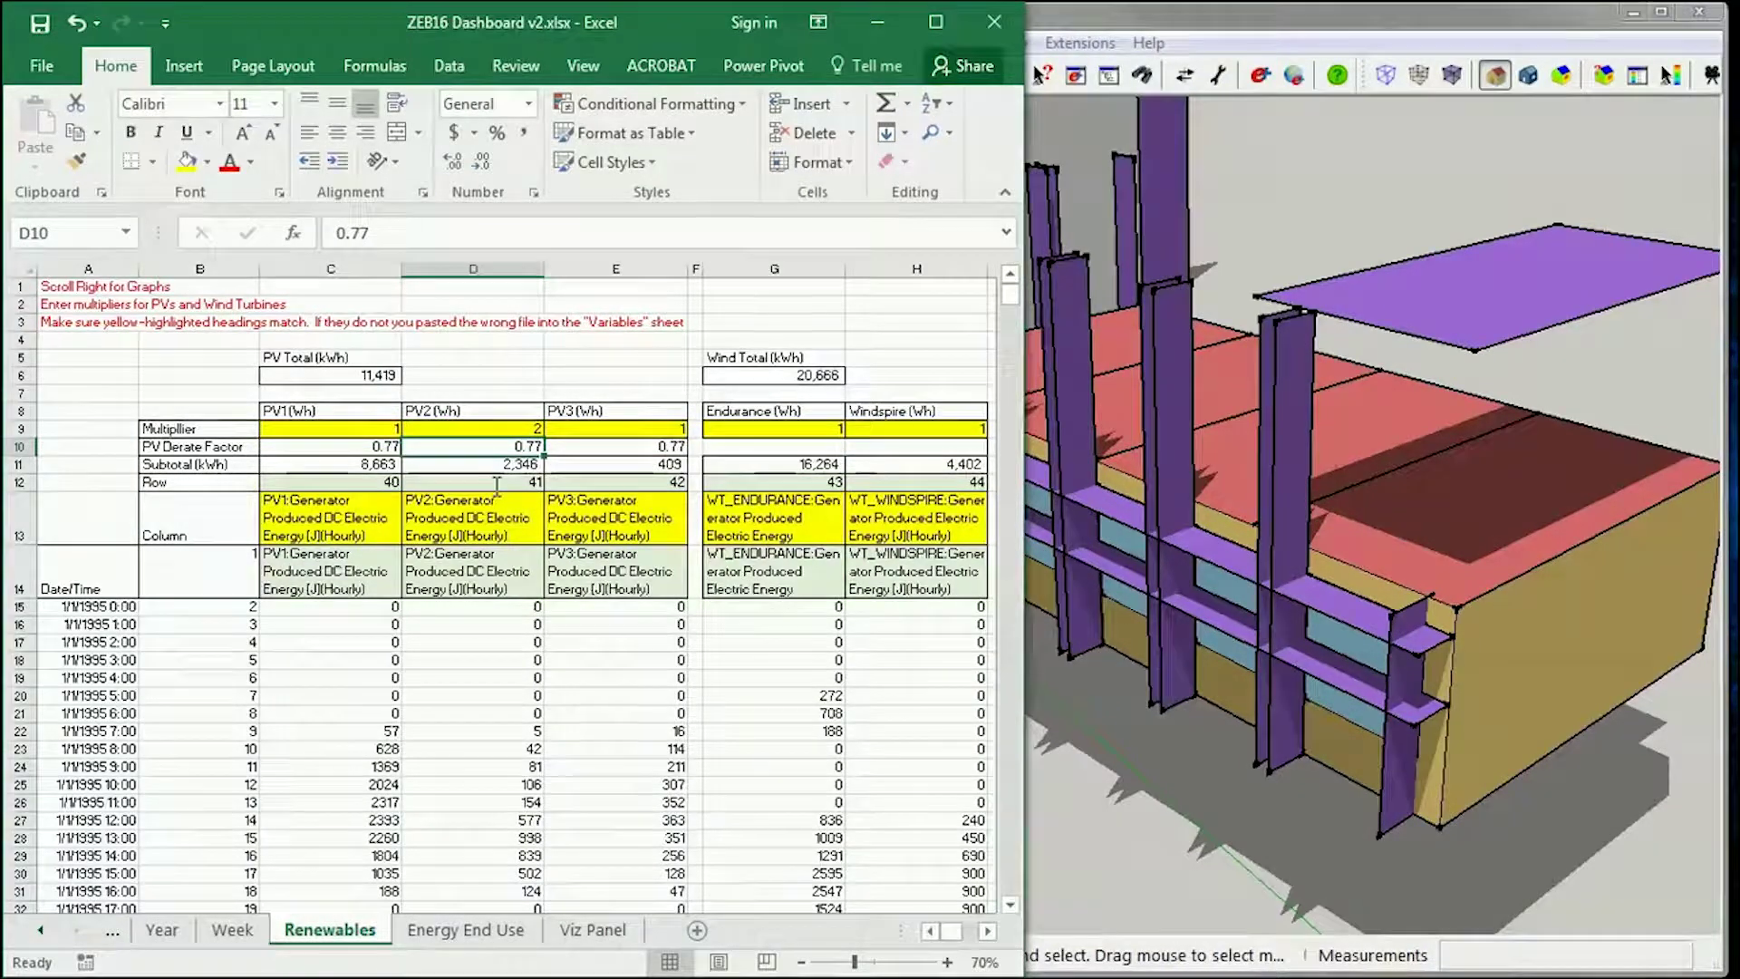
{"action": "key", "text": "Down"}
{"action": "key", "text": "Up"}
{"action": "key", "text": "Up"}
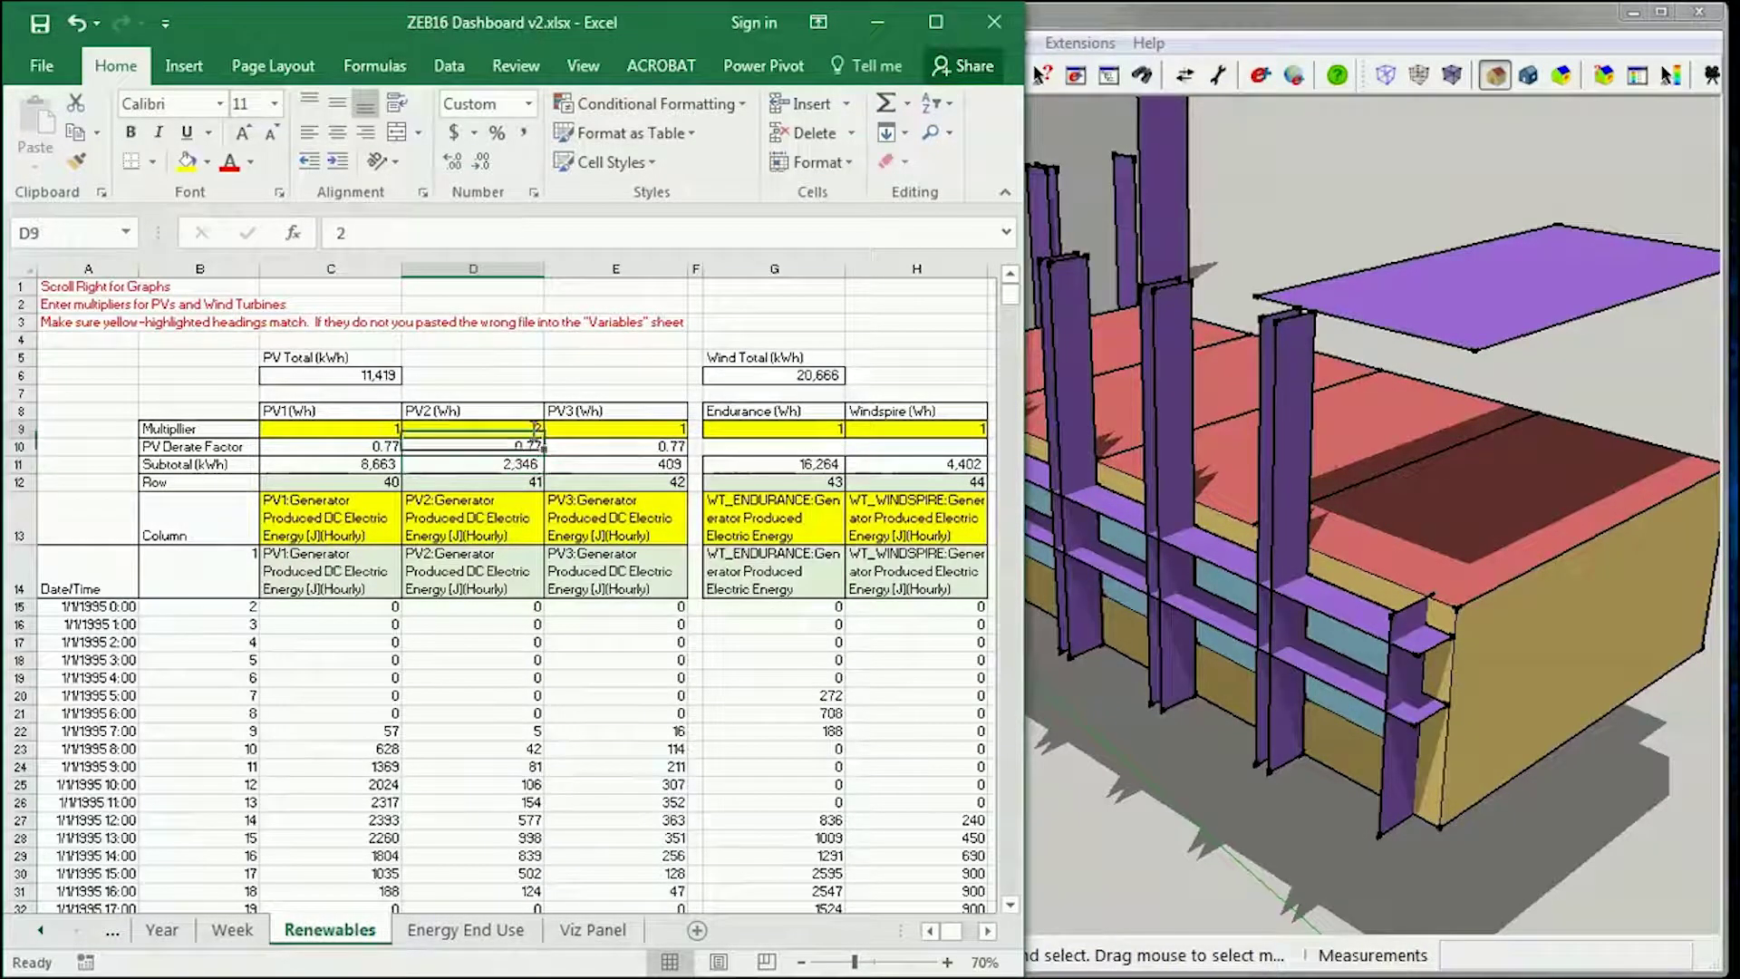
{"action": "type", "text": "1"}
{"action": "key", "text": "Return"}
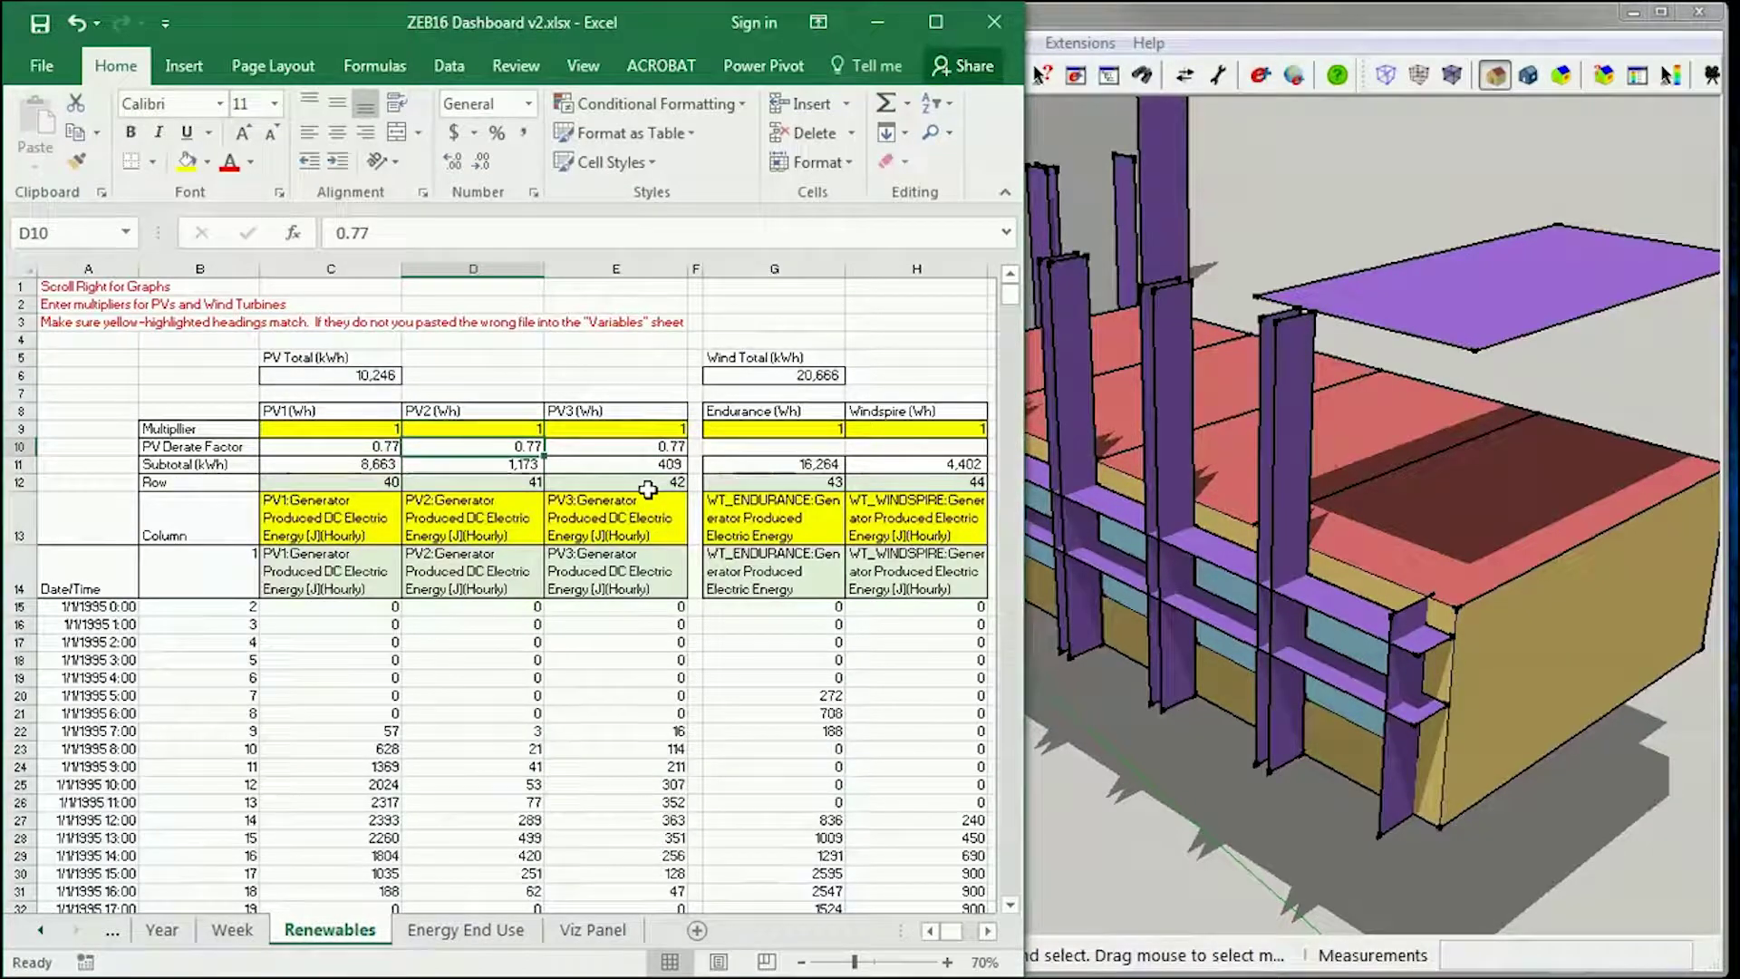
{"action": "key", "text": "Up"}
{"action": "type", "text": "2"}
{"action": "key", "text": "Return"}
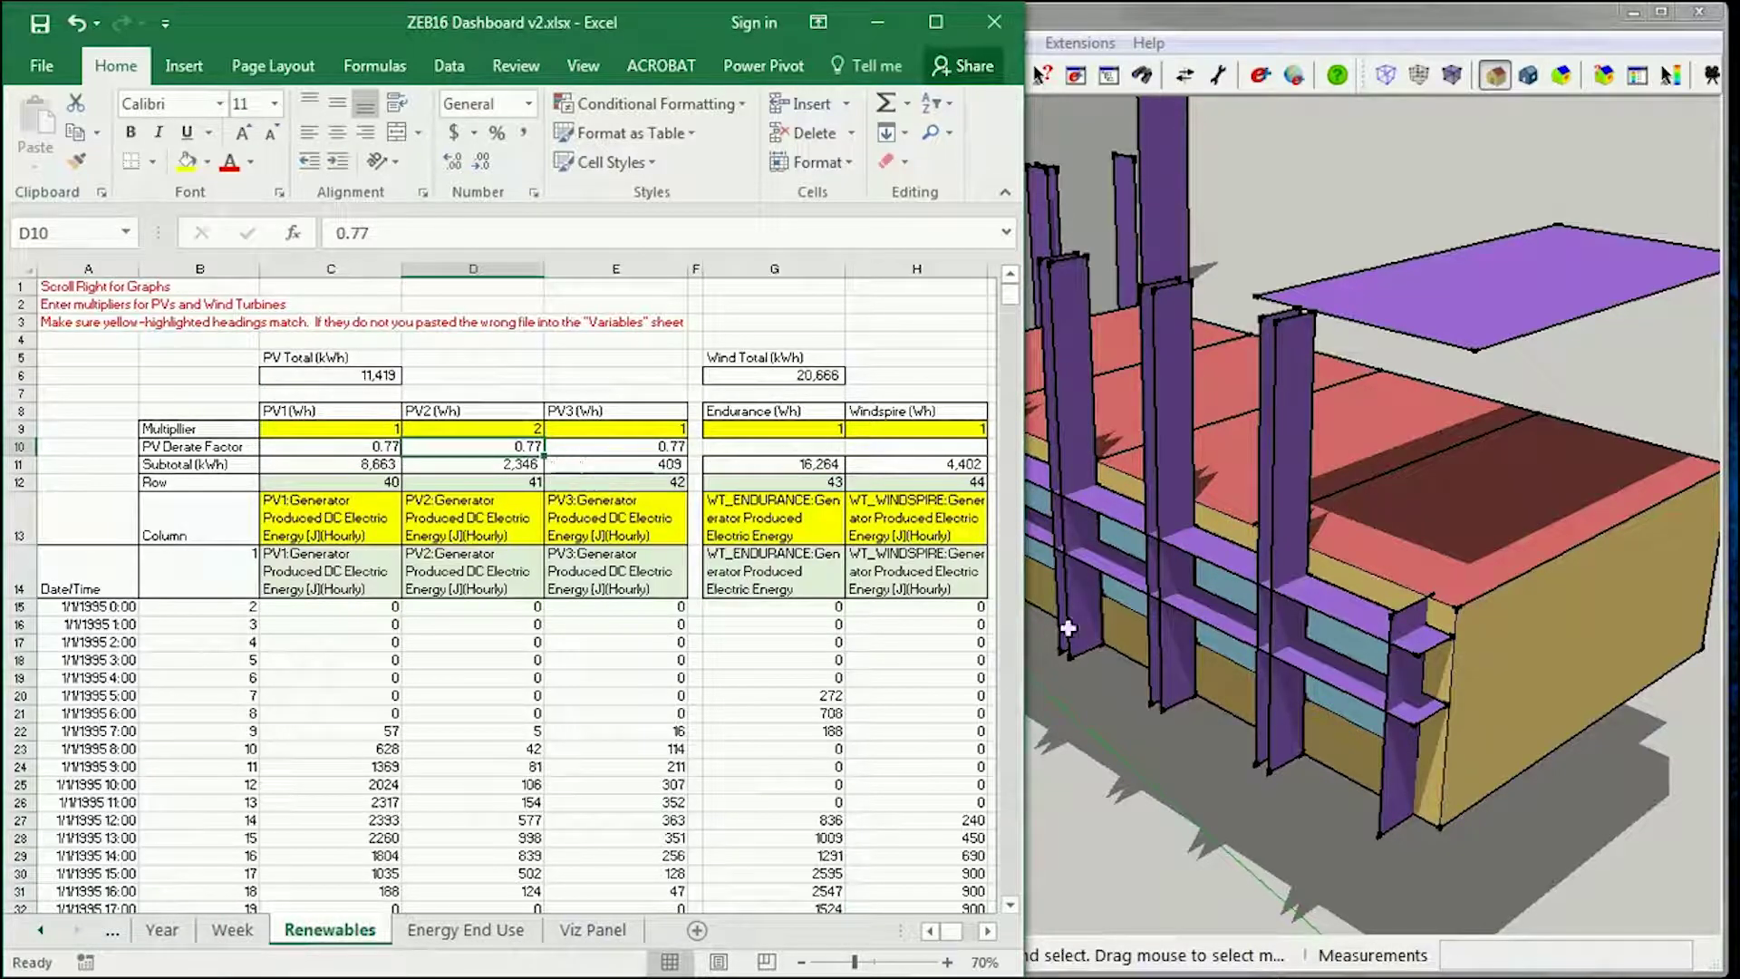
Step: Select the purple corner fin in SketchUp, check the PV3 subtotal formula in E11, and maximize Excel
{"action": "left_click", "coordinate": [1395, 781]}
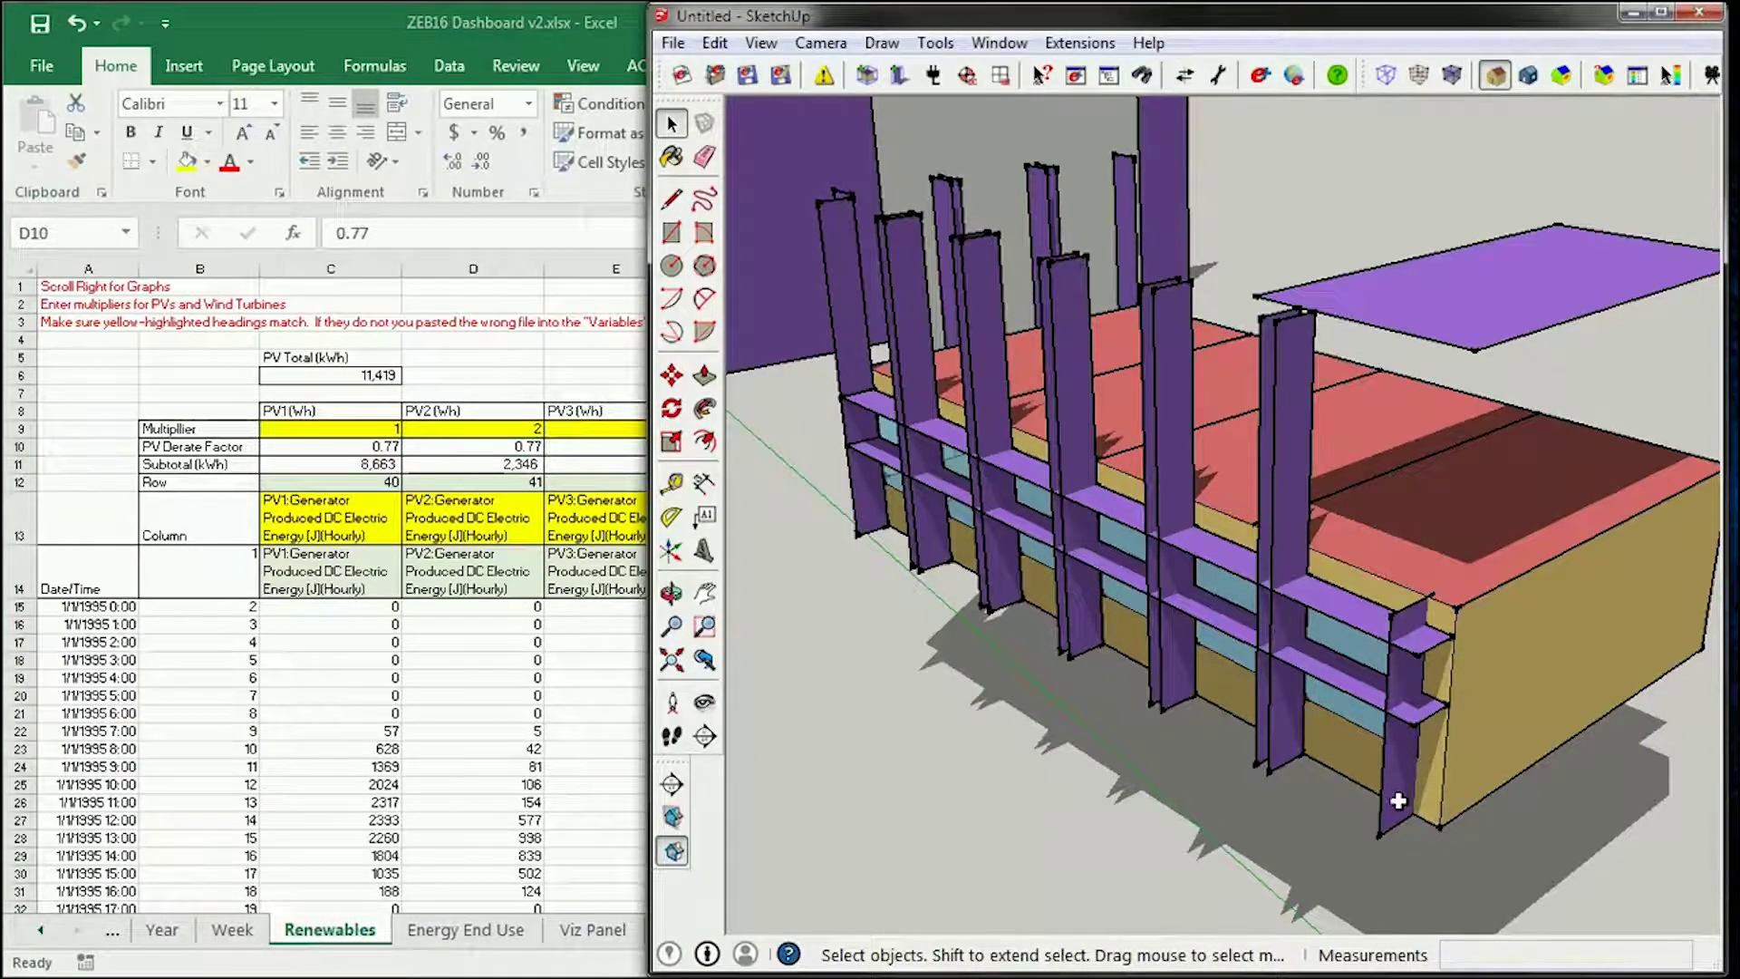
{"action": "left_click", "coordinate": [1398, 801]}
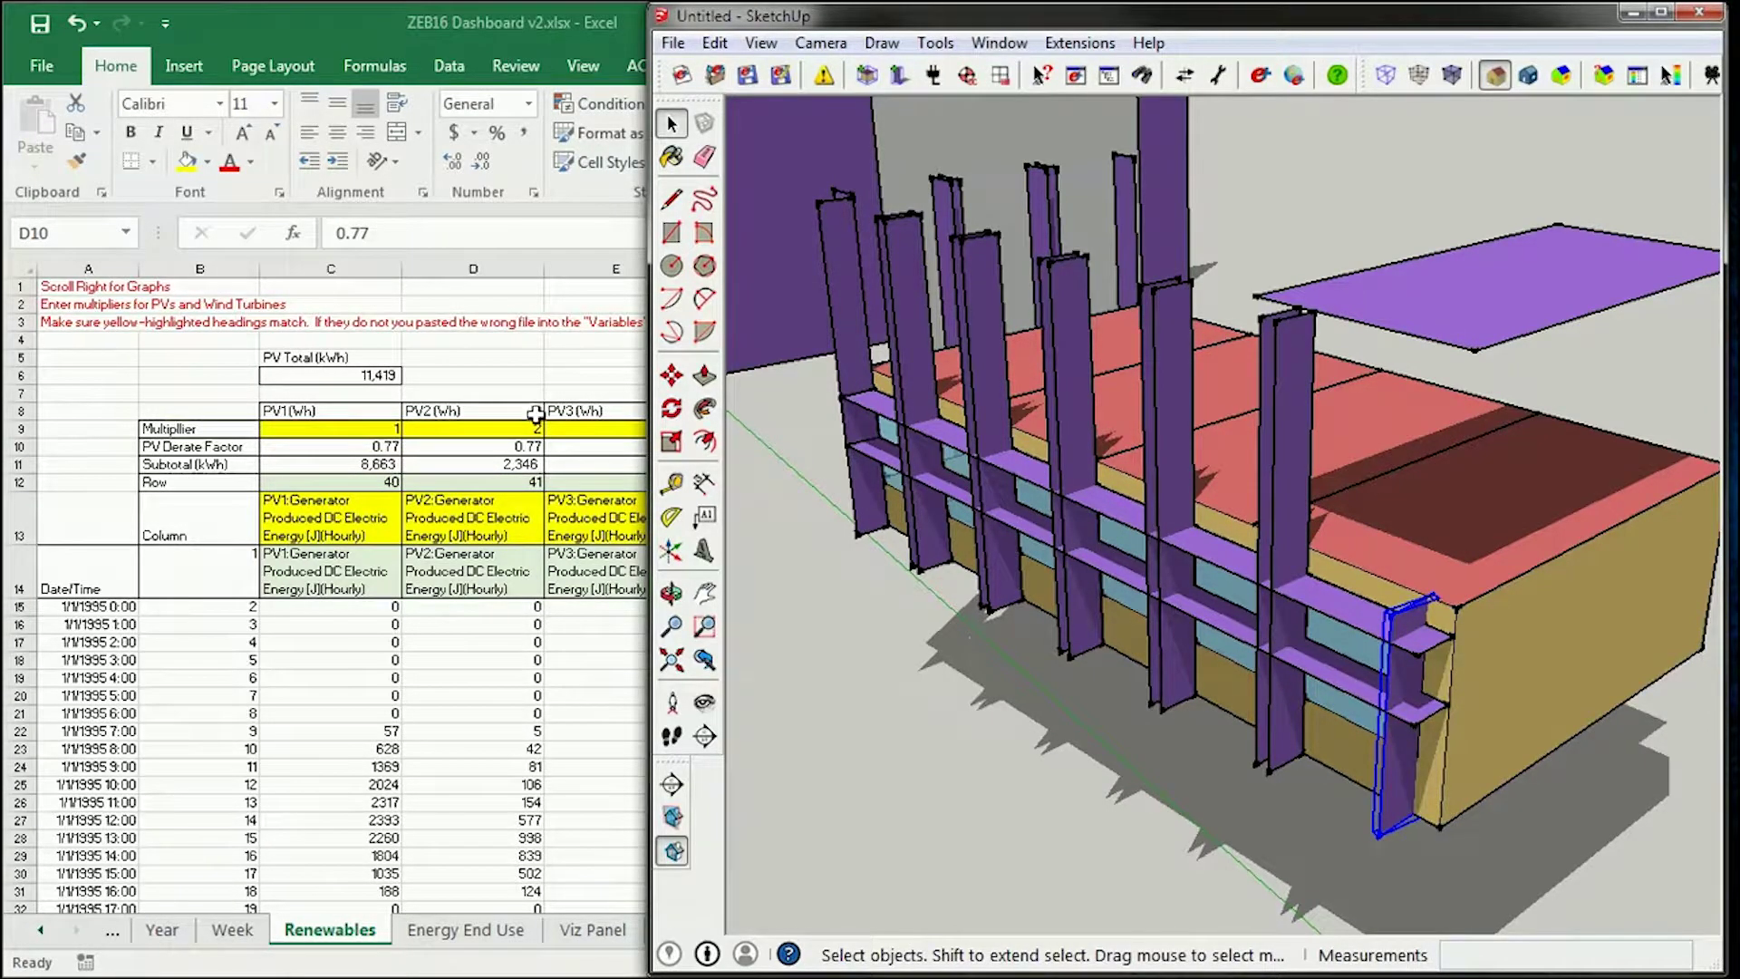
{"action": "left_click", "coordinate": [616, 445]}
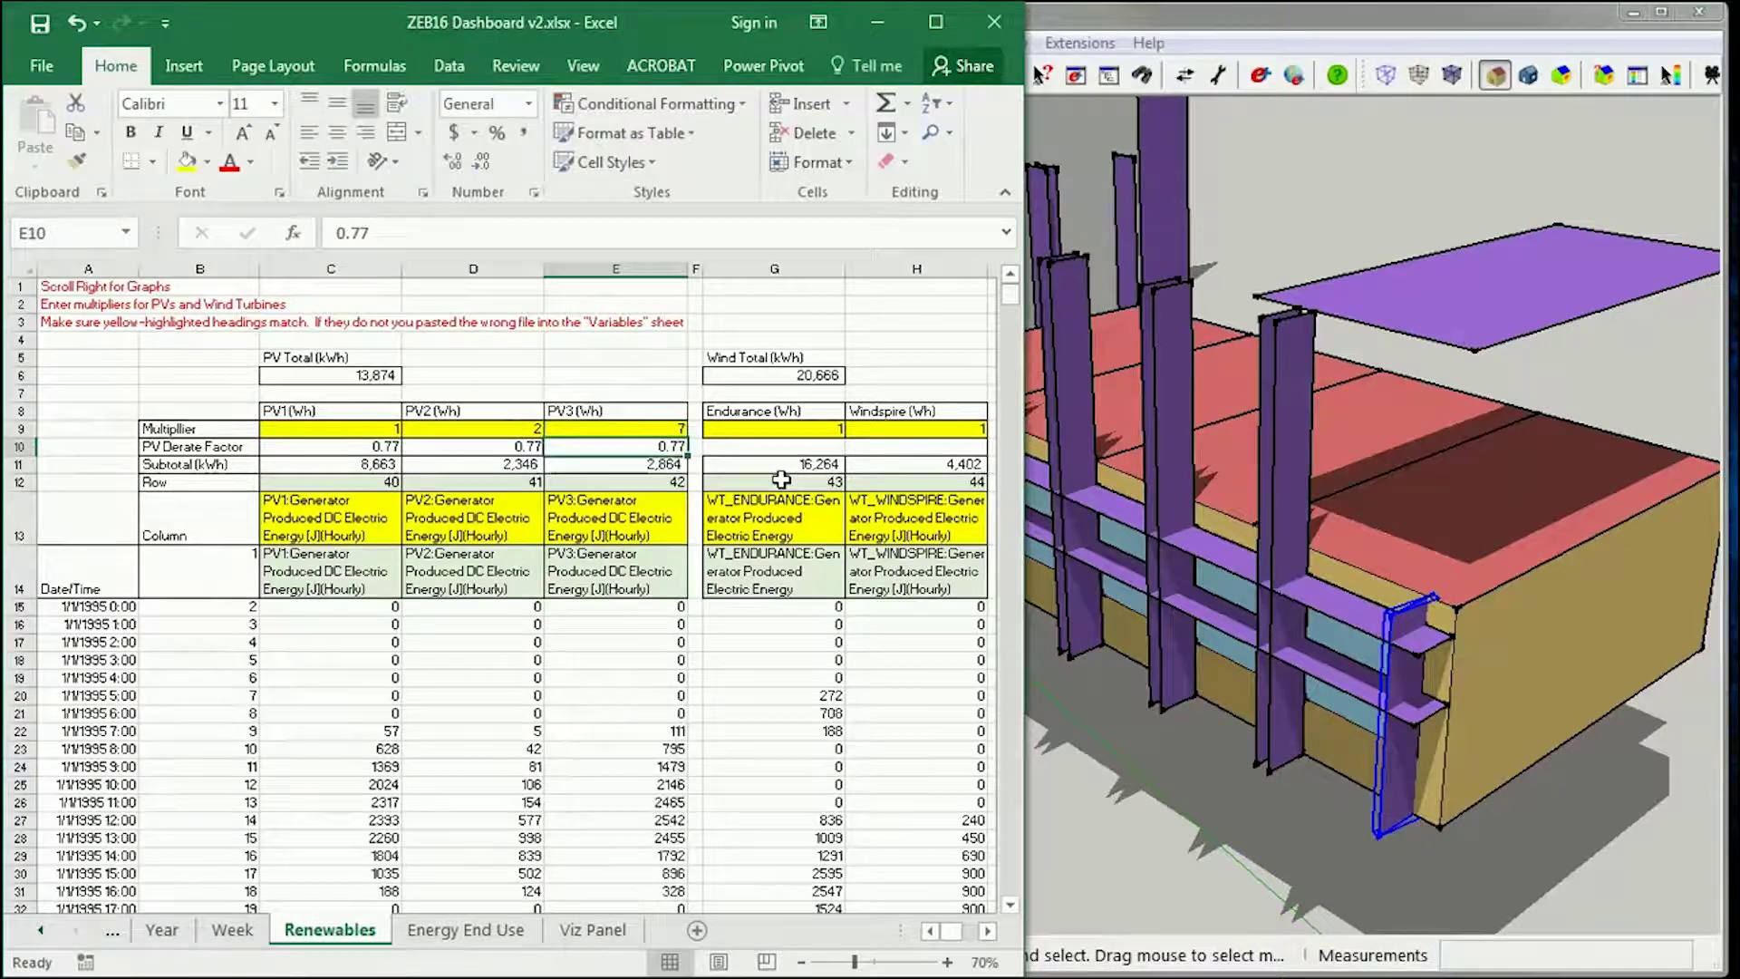
{"action": "left_click", "coordinate": [645, 465]}
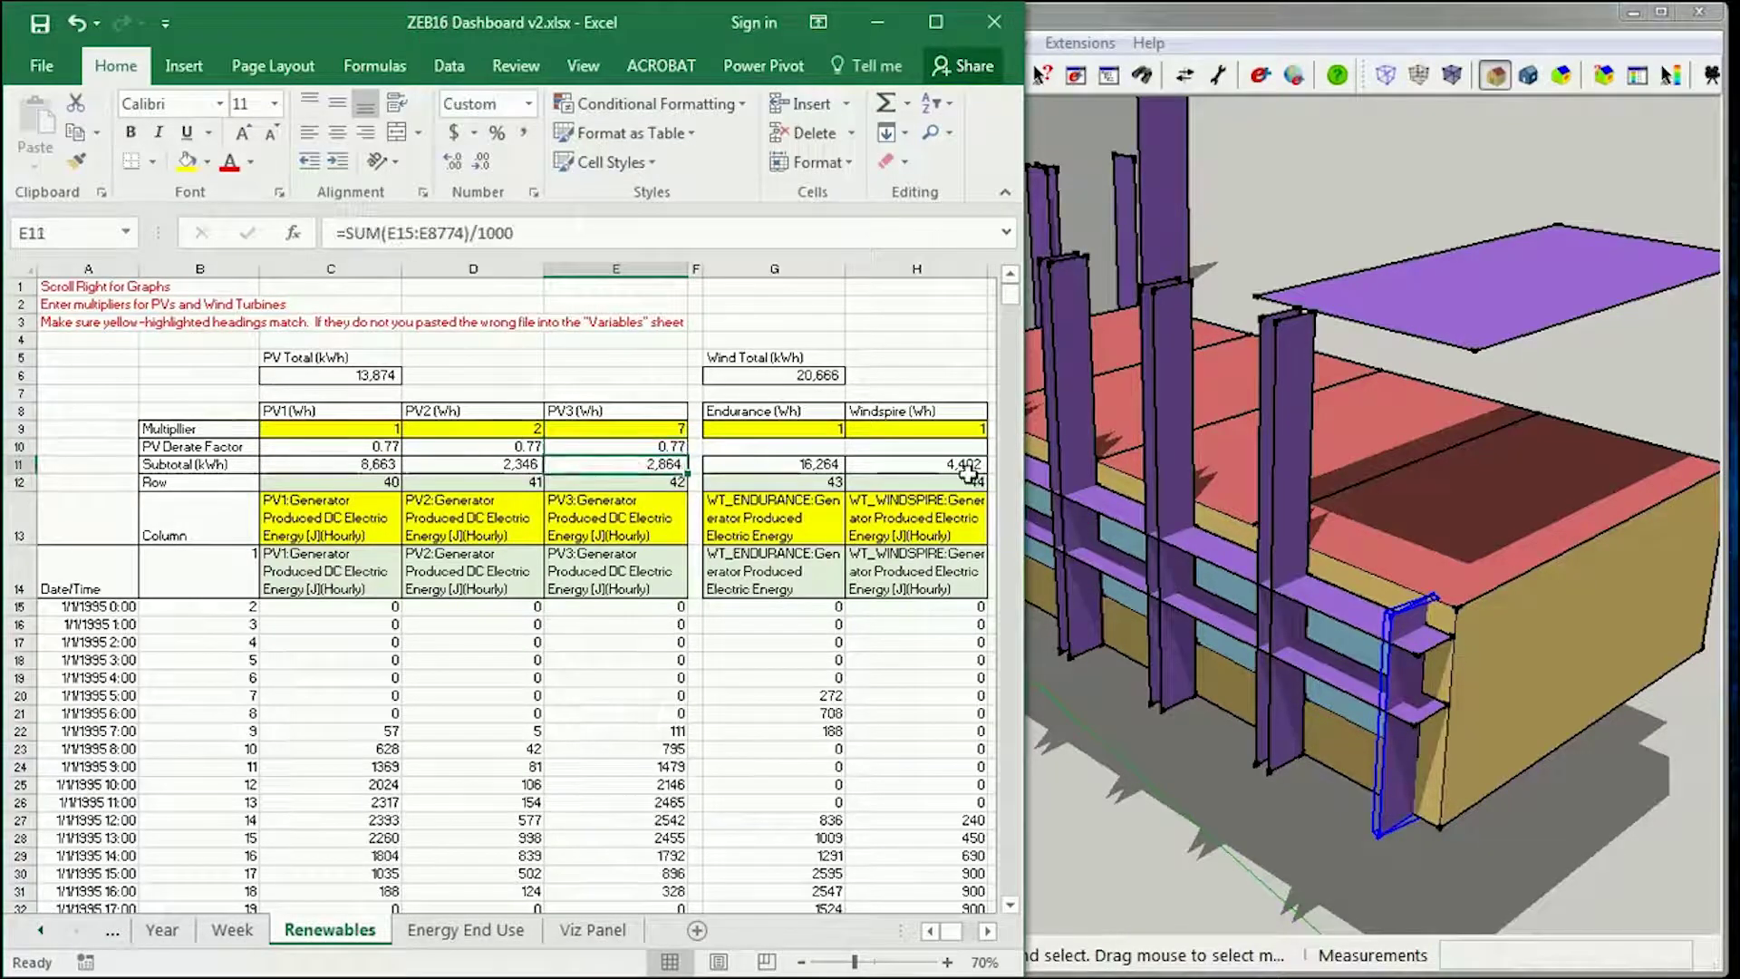
{"action": "left_click", "coordinate": [937, 20]}
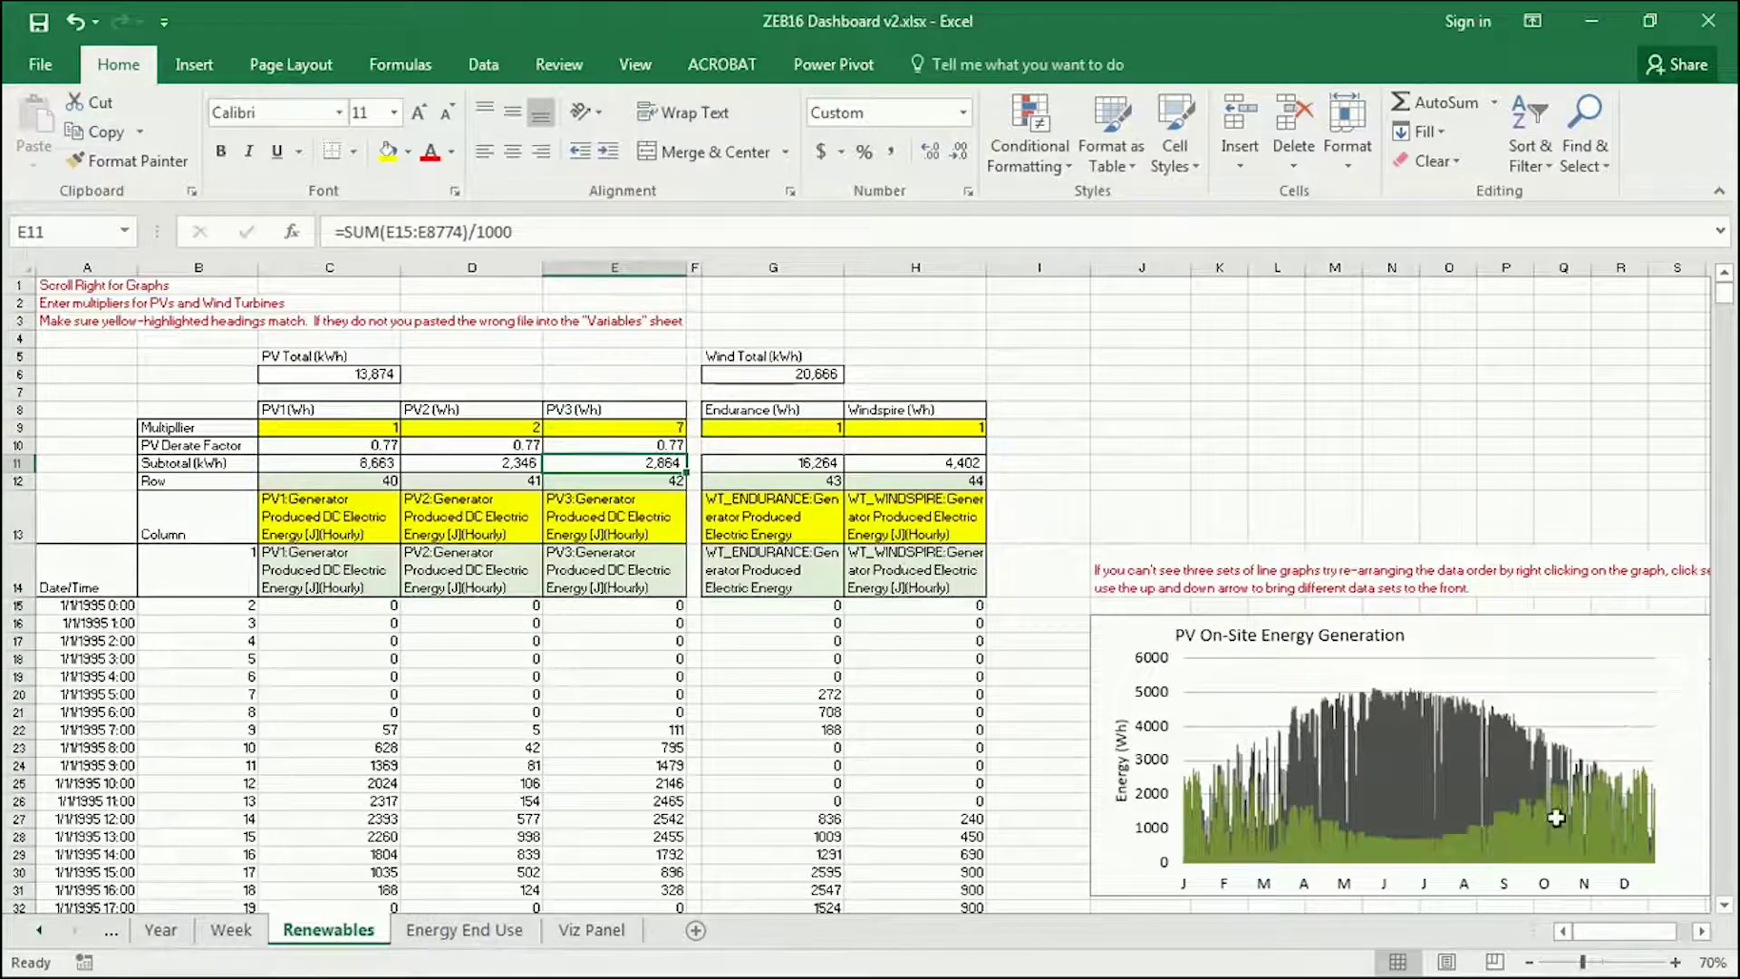
Step: Scroll to the PV On-Site Energy Generation chart and select its whole chart area
{"action": "left_click", "coordinate": [1267, 441]}
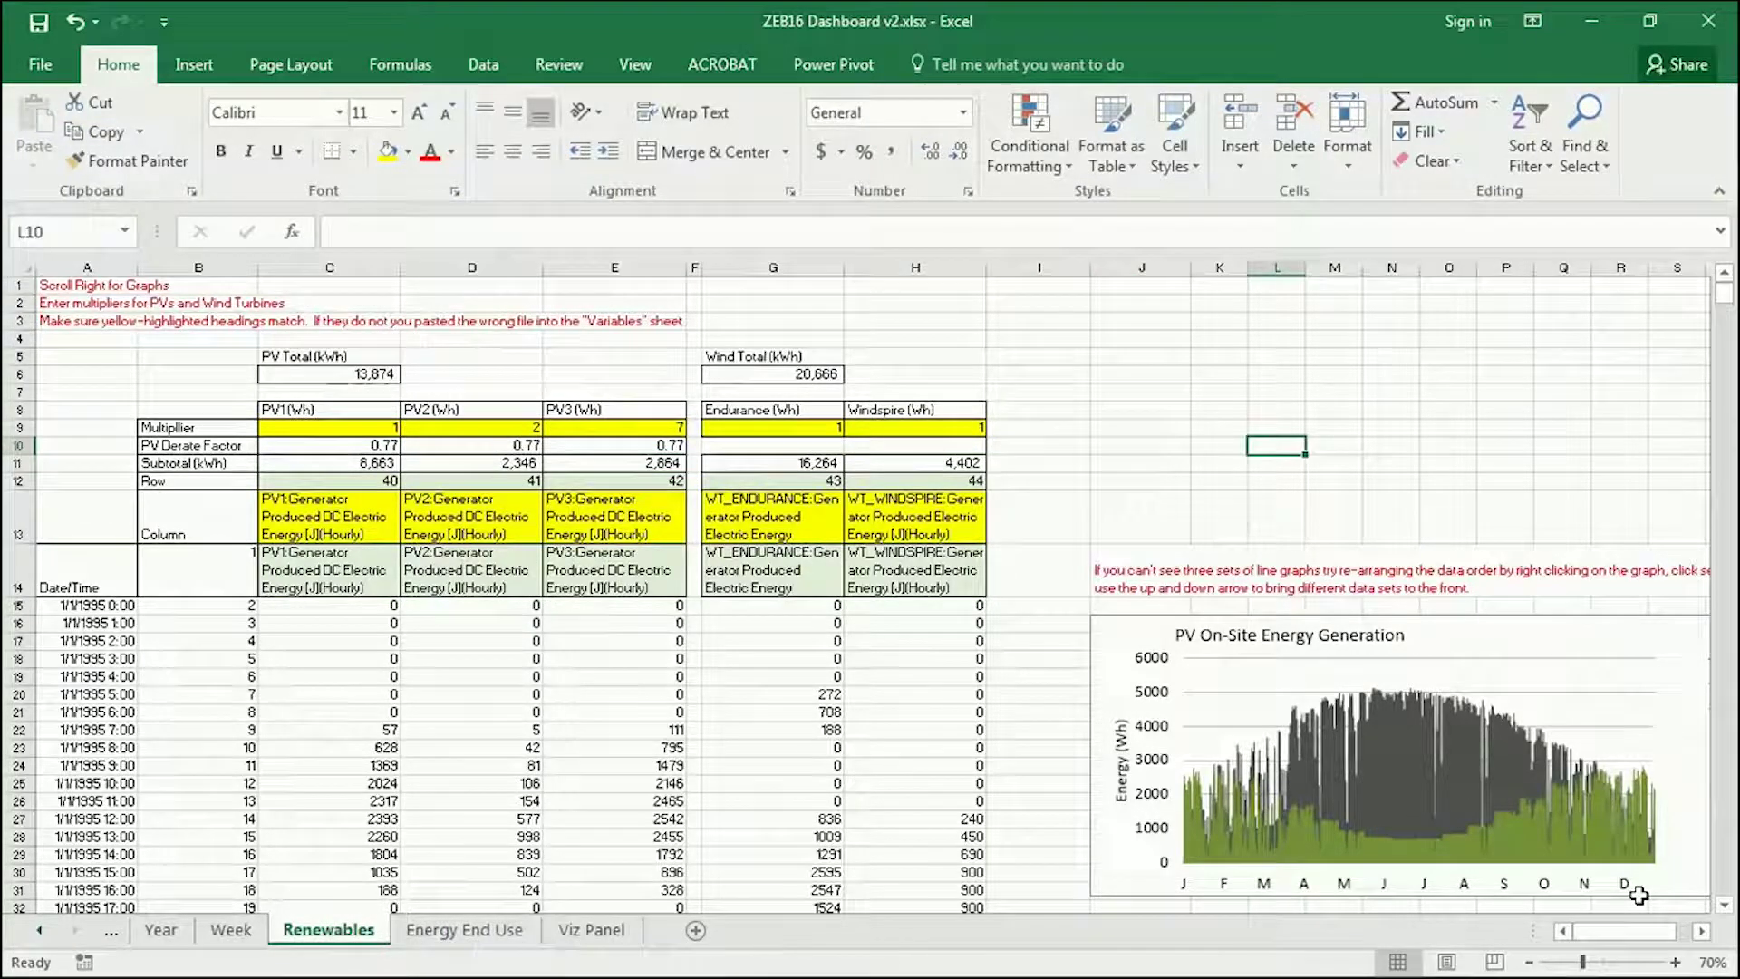
{"action": "left_click_drag", "start_coordinate": [1643, 932], "coordinate": [1655, 934]}
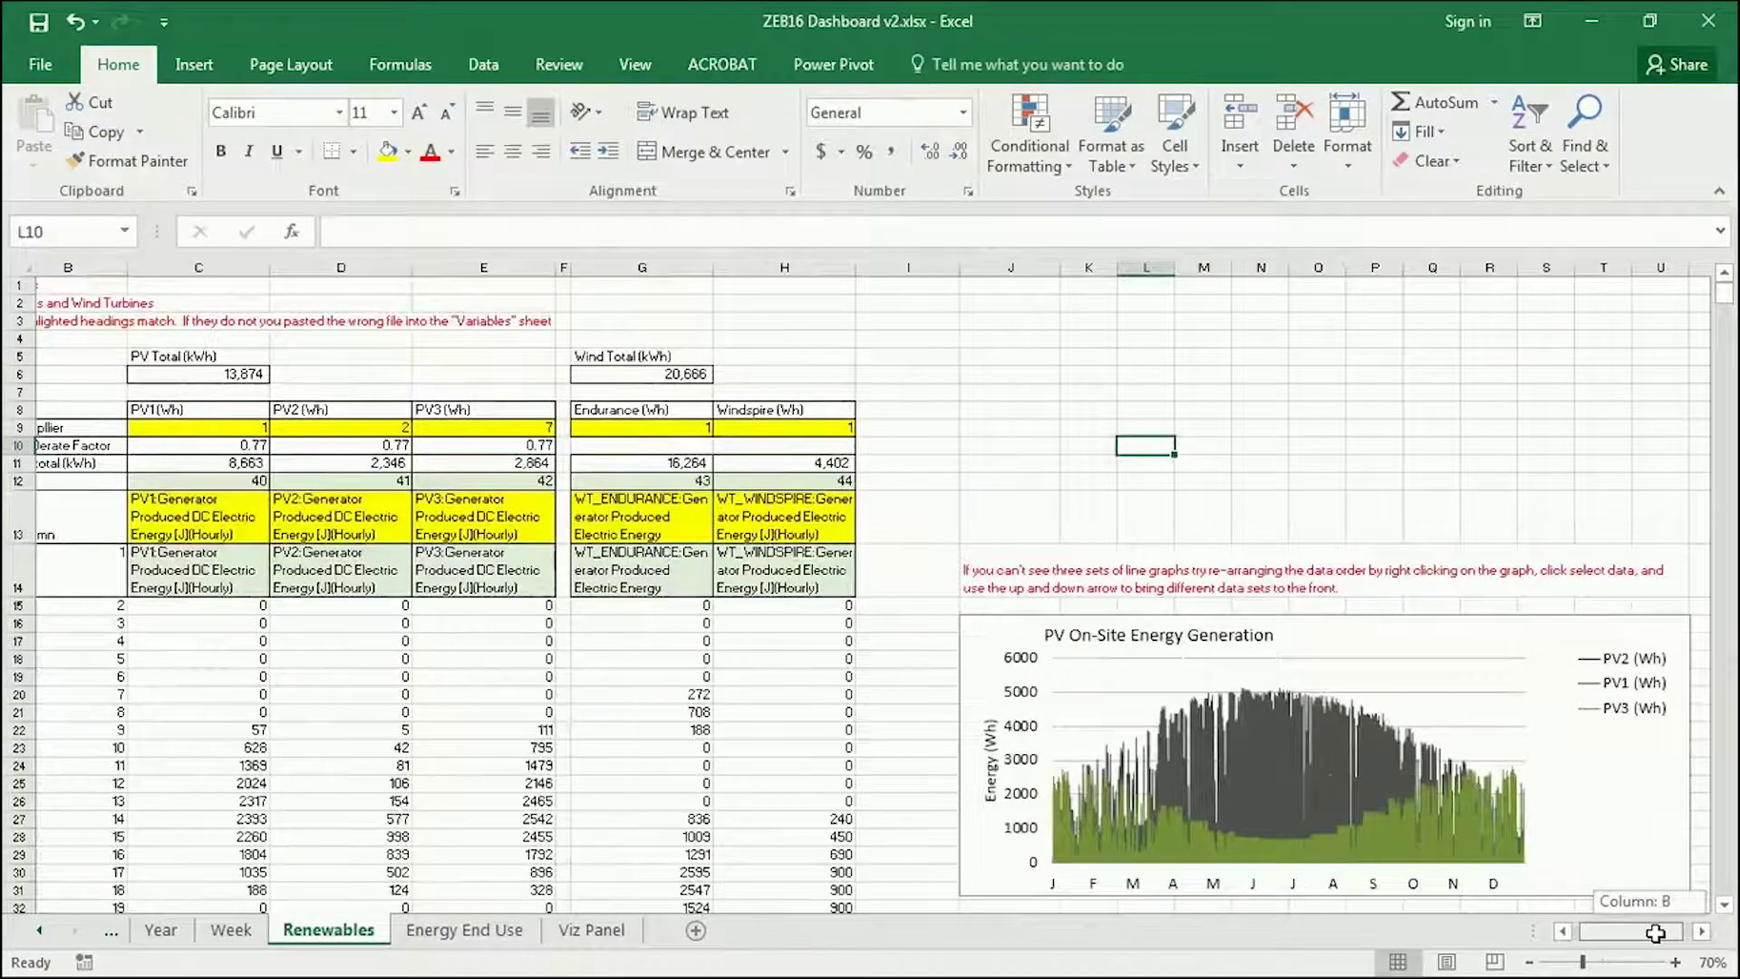
{"action": "left_click_drag", "start_coordinate": [1655, 934], "coordinate": [1644, 933]}
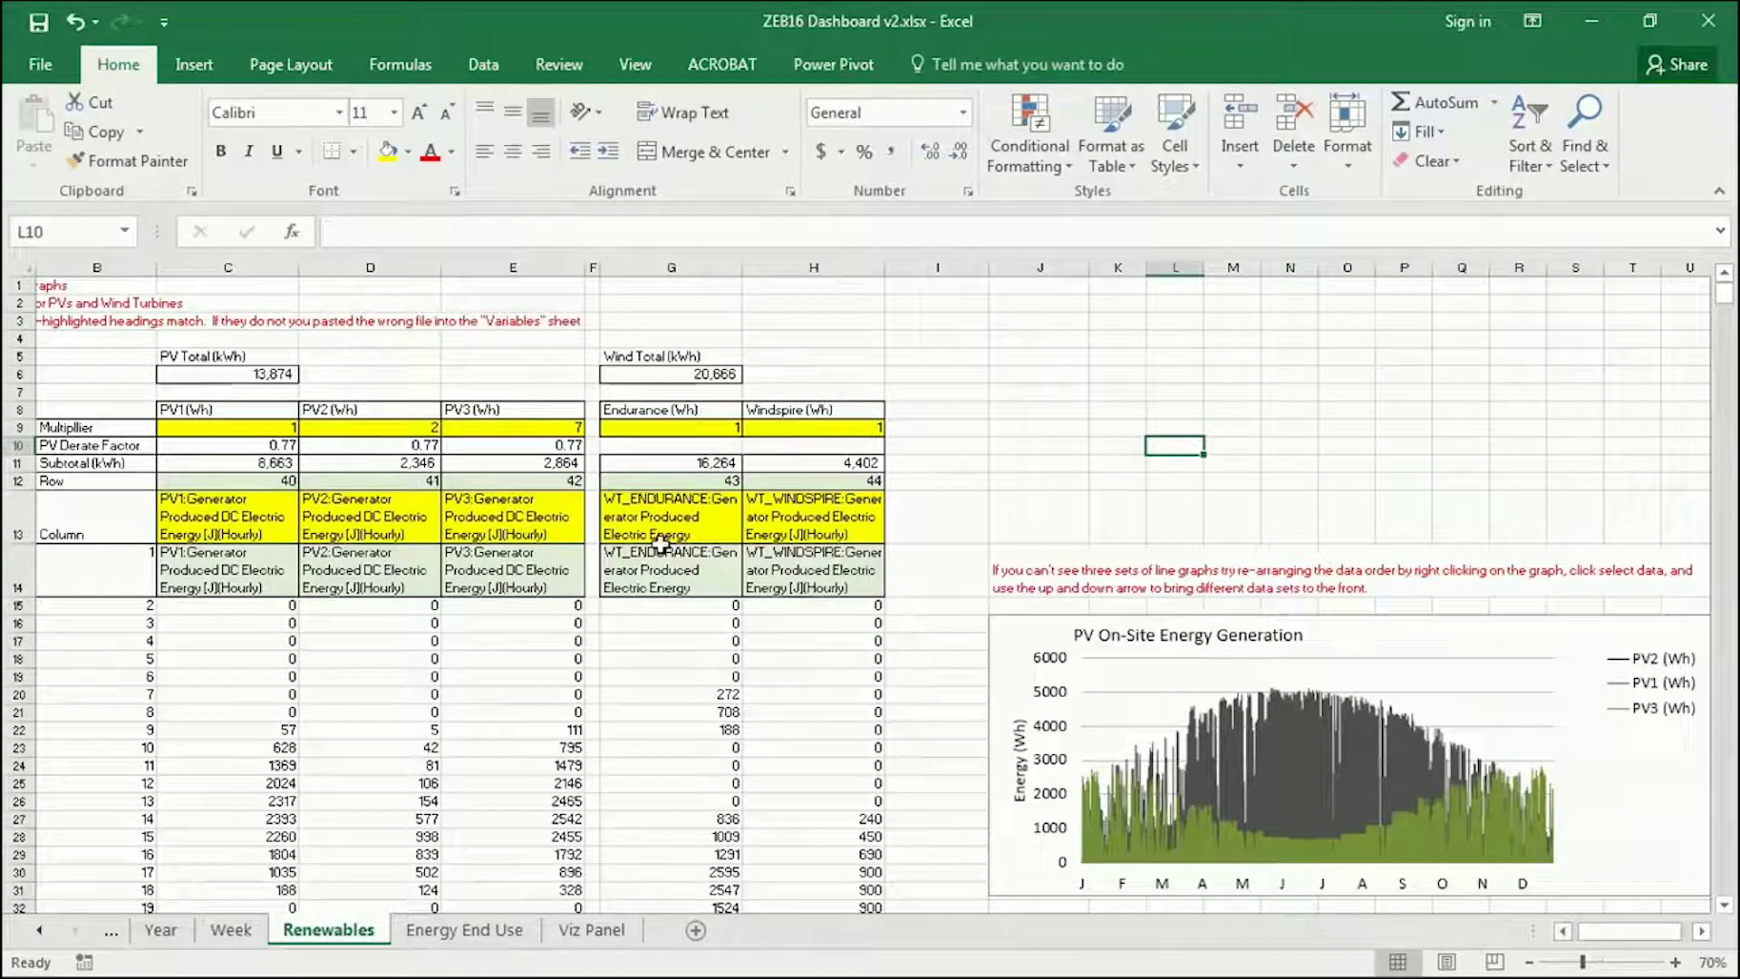
{"action": "left_click", "coordinate": [1324, 730]}
{"action": "left_click", "coordinate": [1626, 793]}
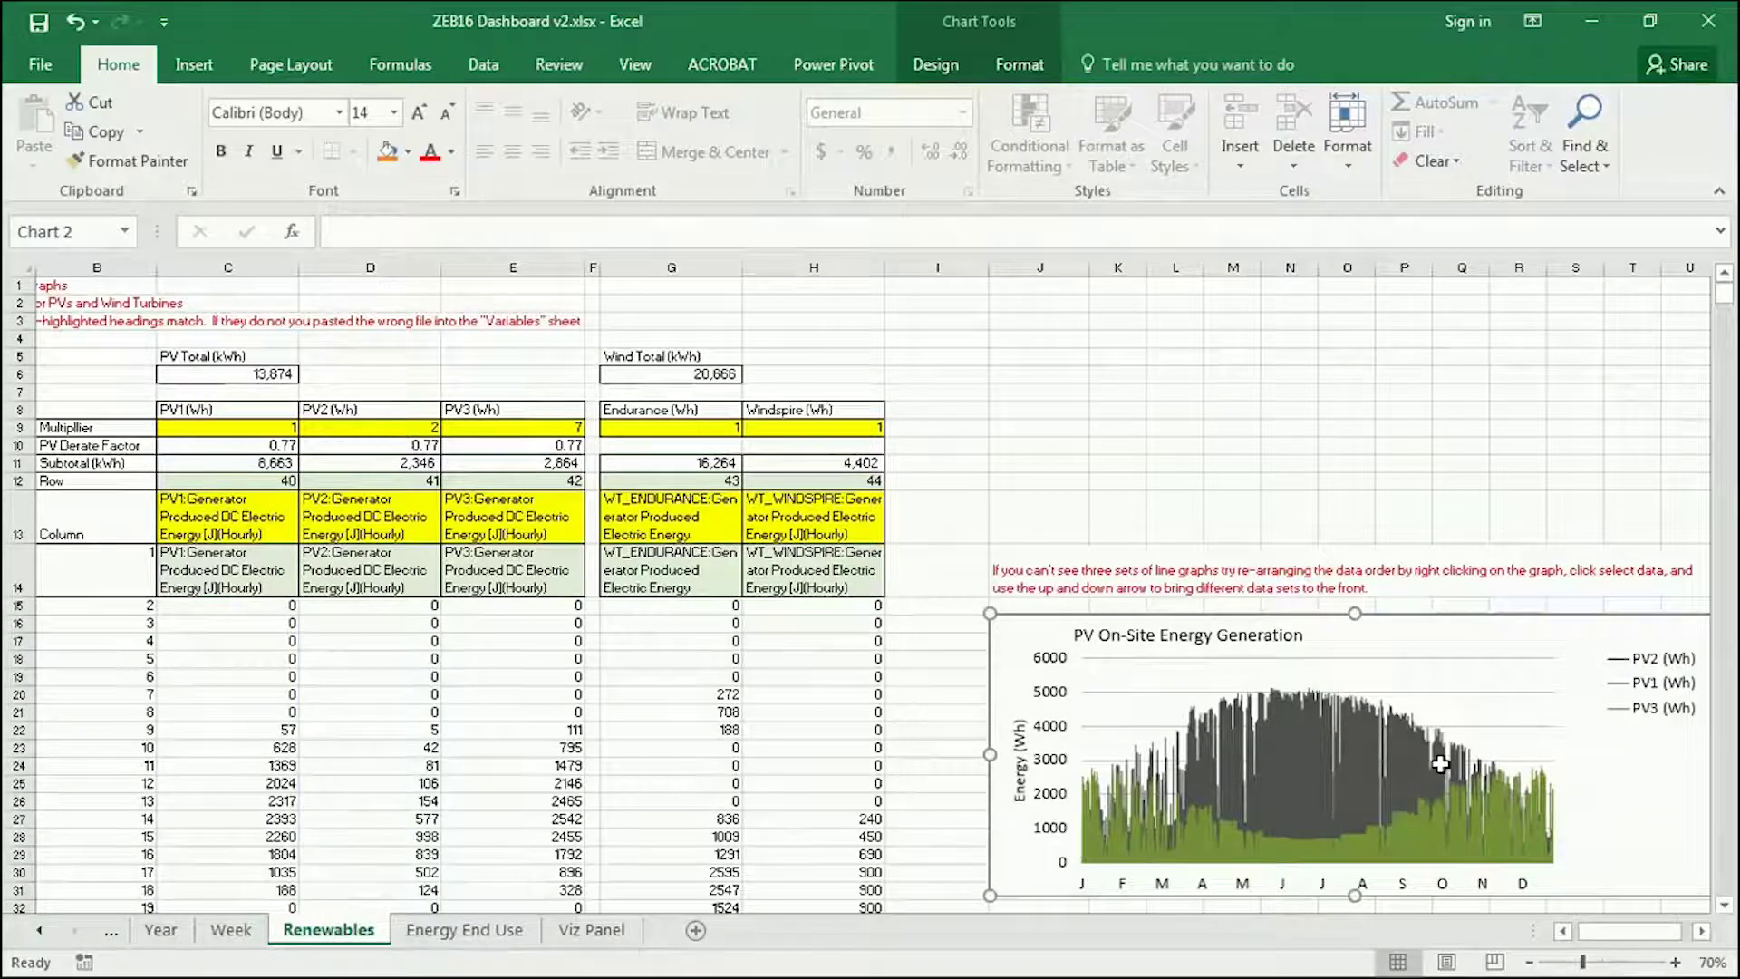
{"action": "scroll", "coordinate": [1256, 694], "scroll_direction": "down", "scroll_amount": 1}
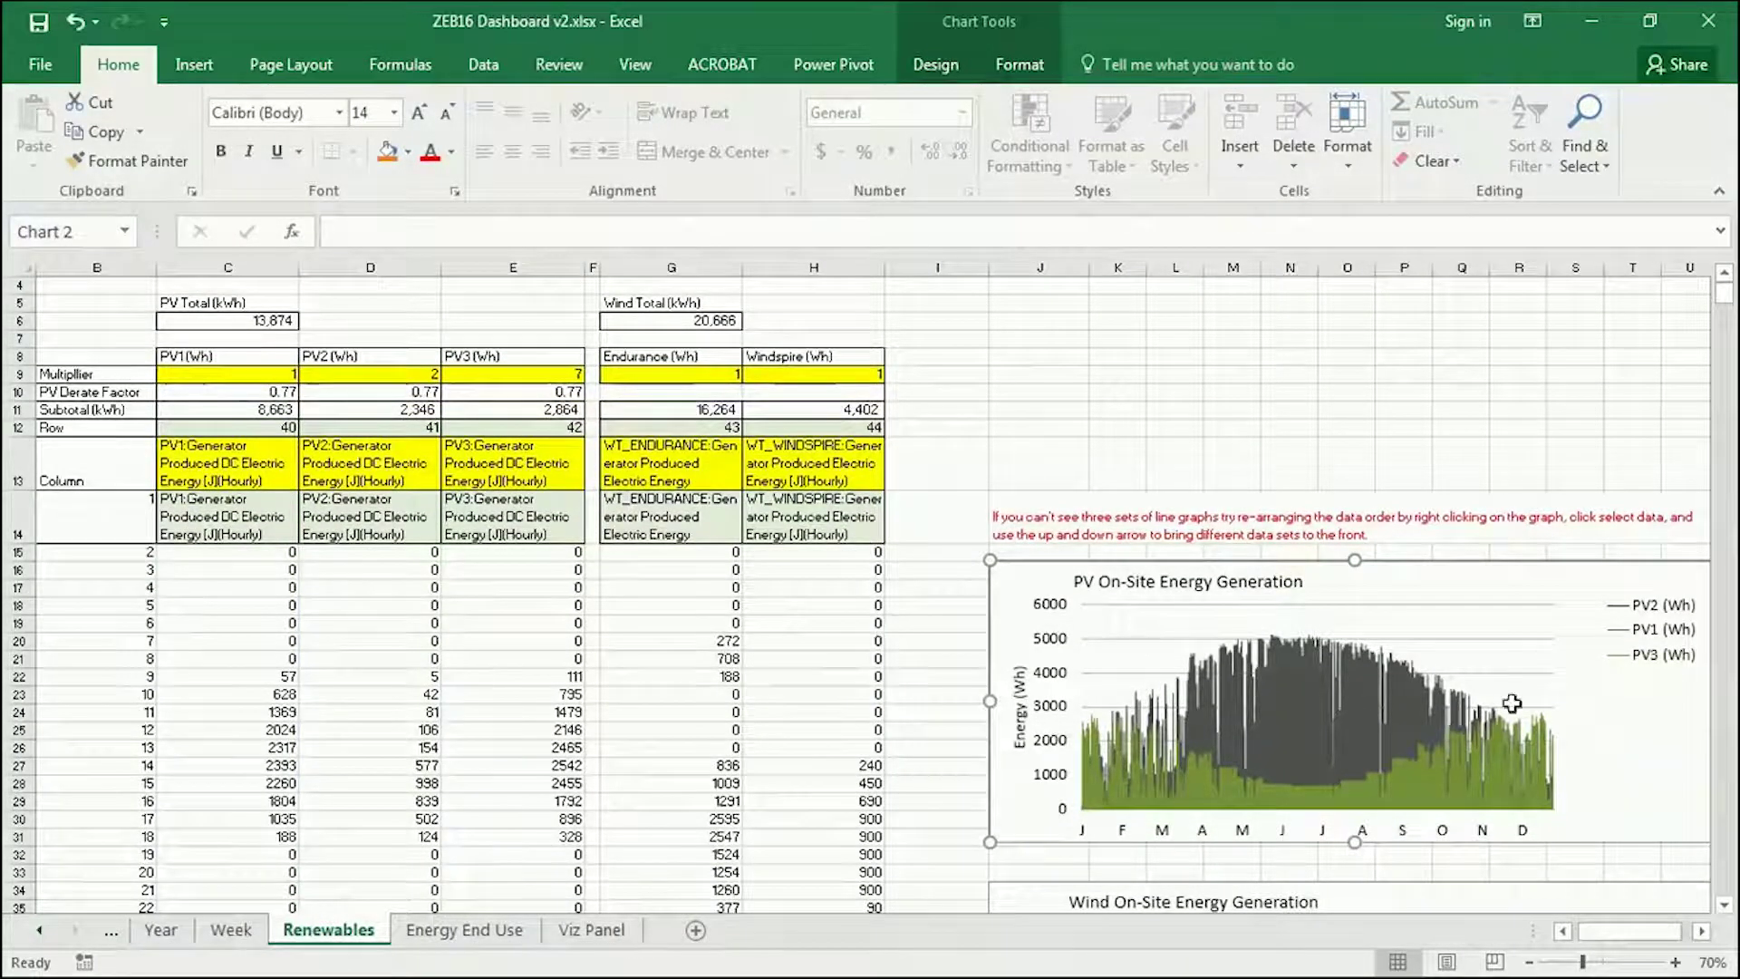
Step: Open the PV chart's Select Data Source dialog and reposition the PV1 (Wh) series
{"action": "right_click", "coordinate": [1461, 623]}
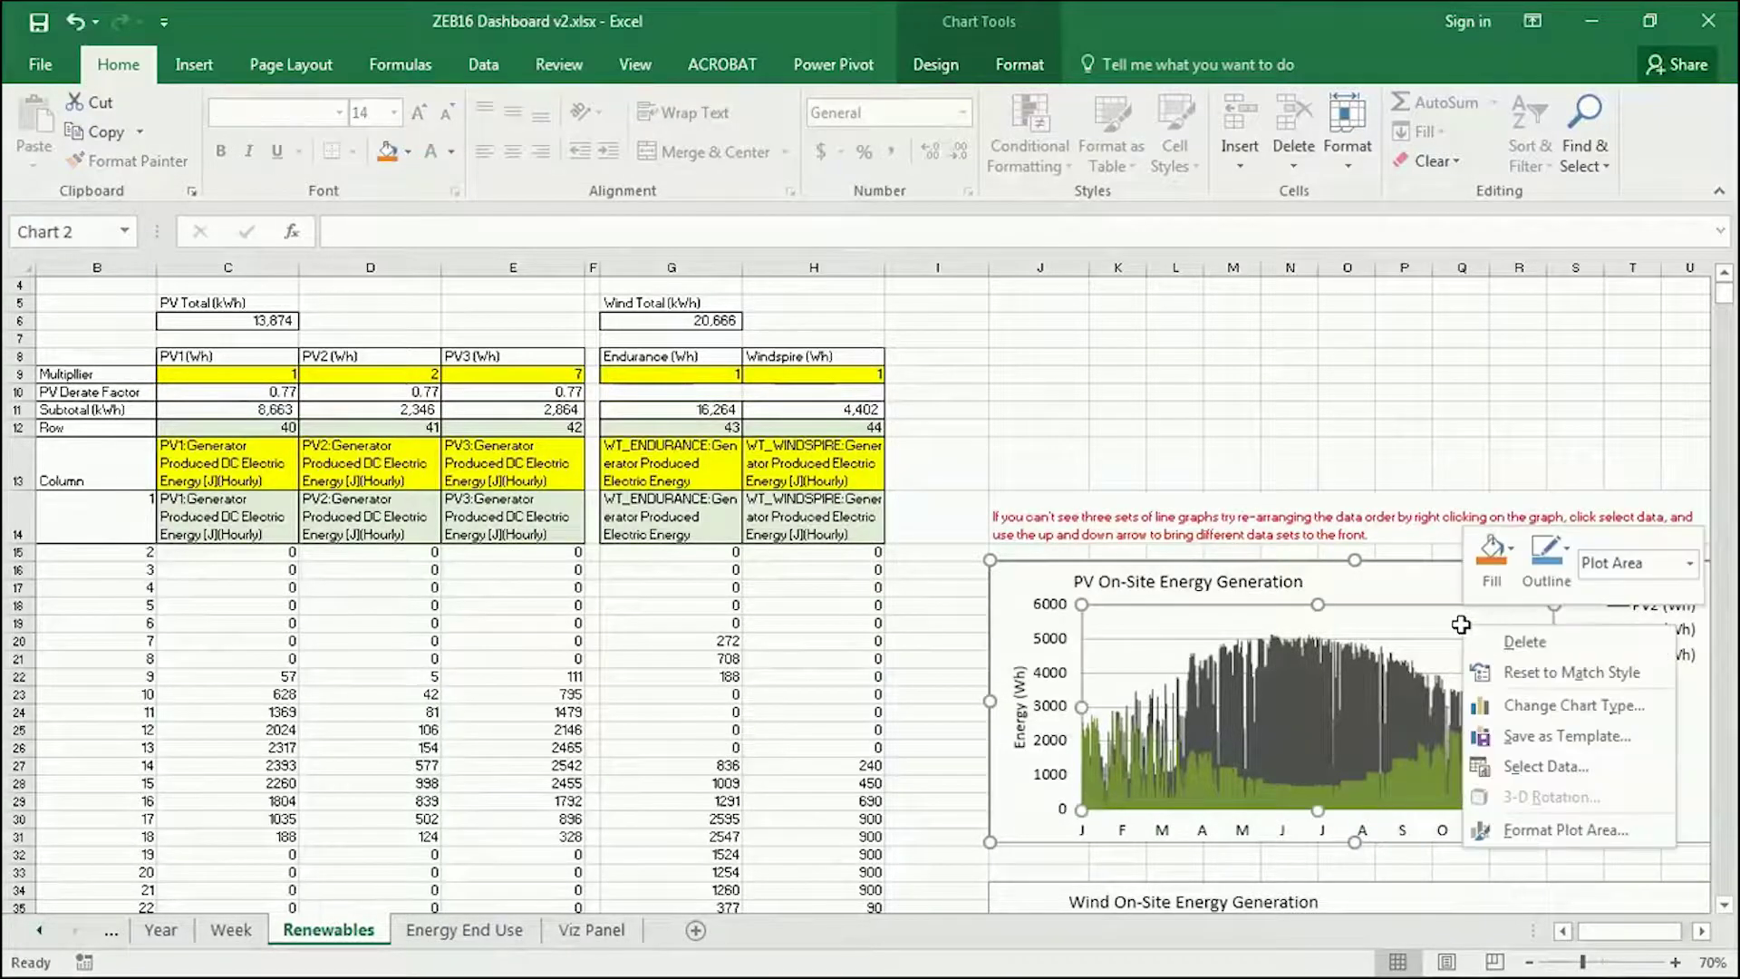
{"action": "left_click", "coordinate": [1531, 764]}
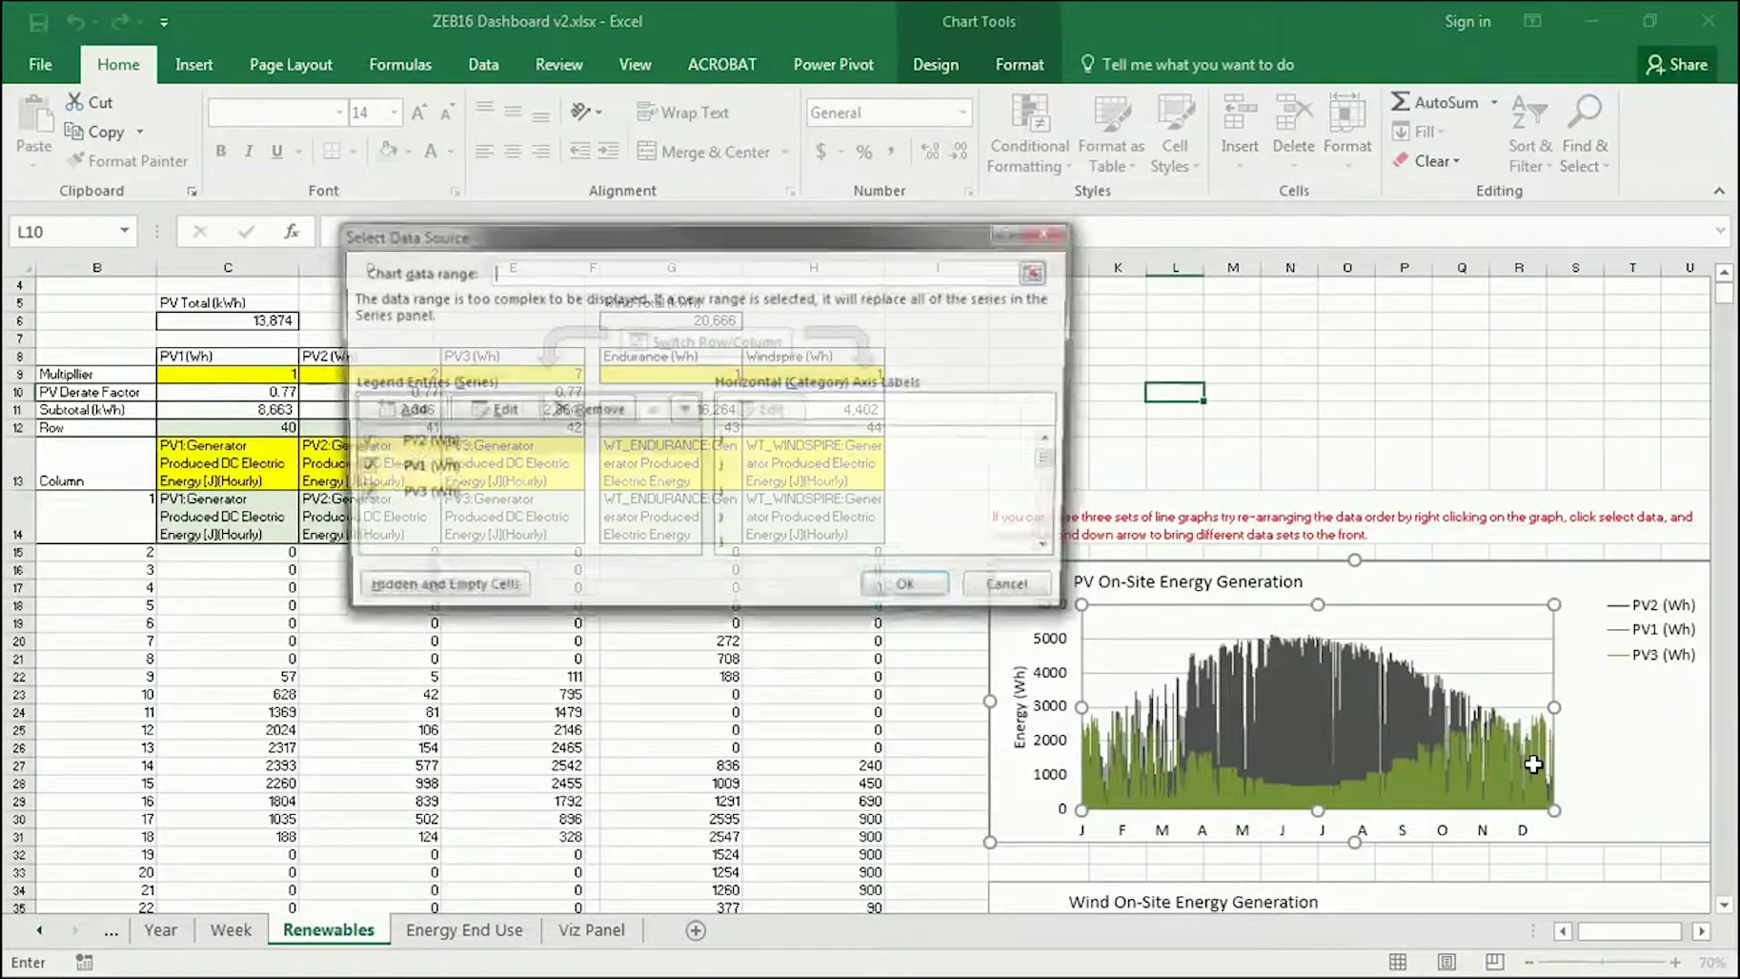
{"action": "left_click", "coordinate": [404, 470]}
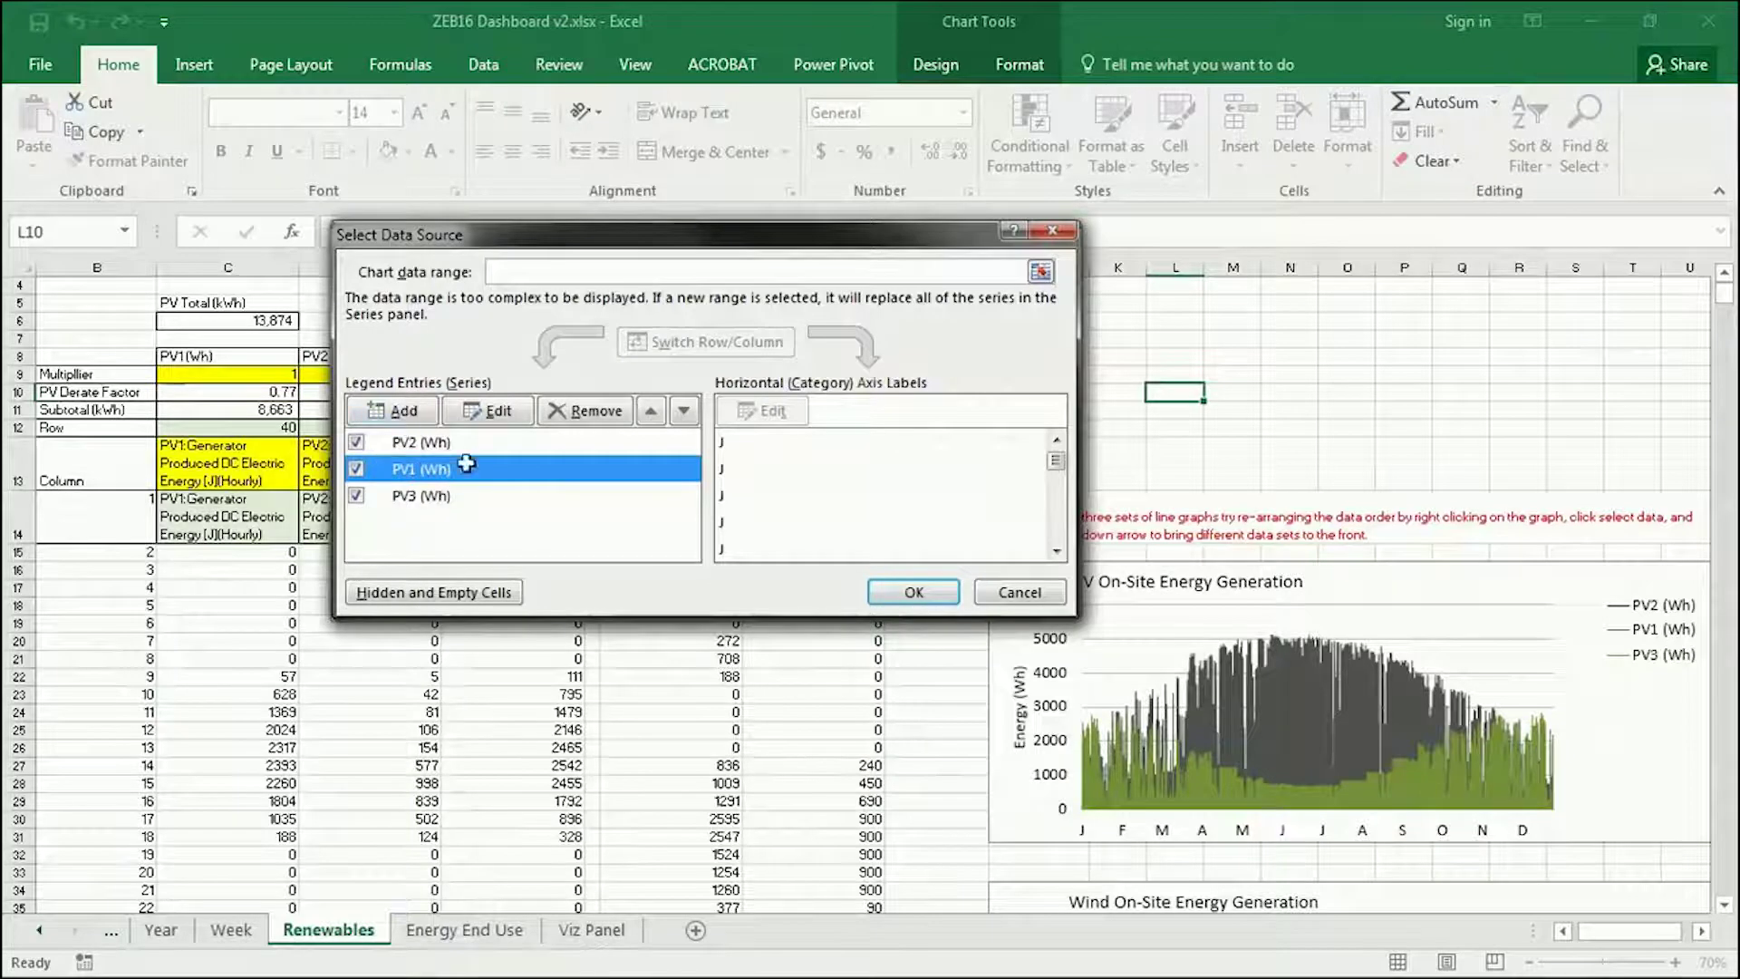
{"action": "left_click", "coordinate": [646, 412]}
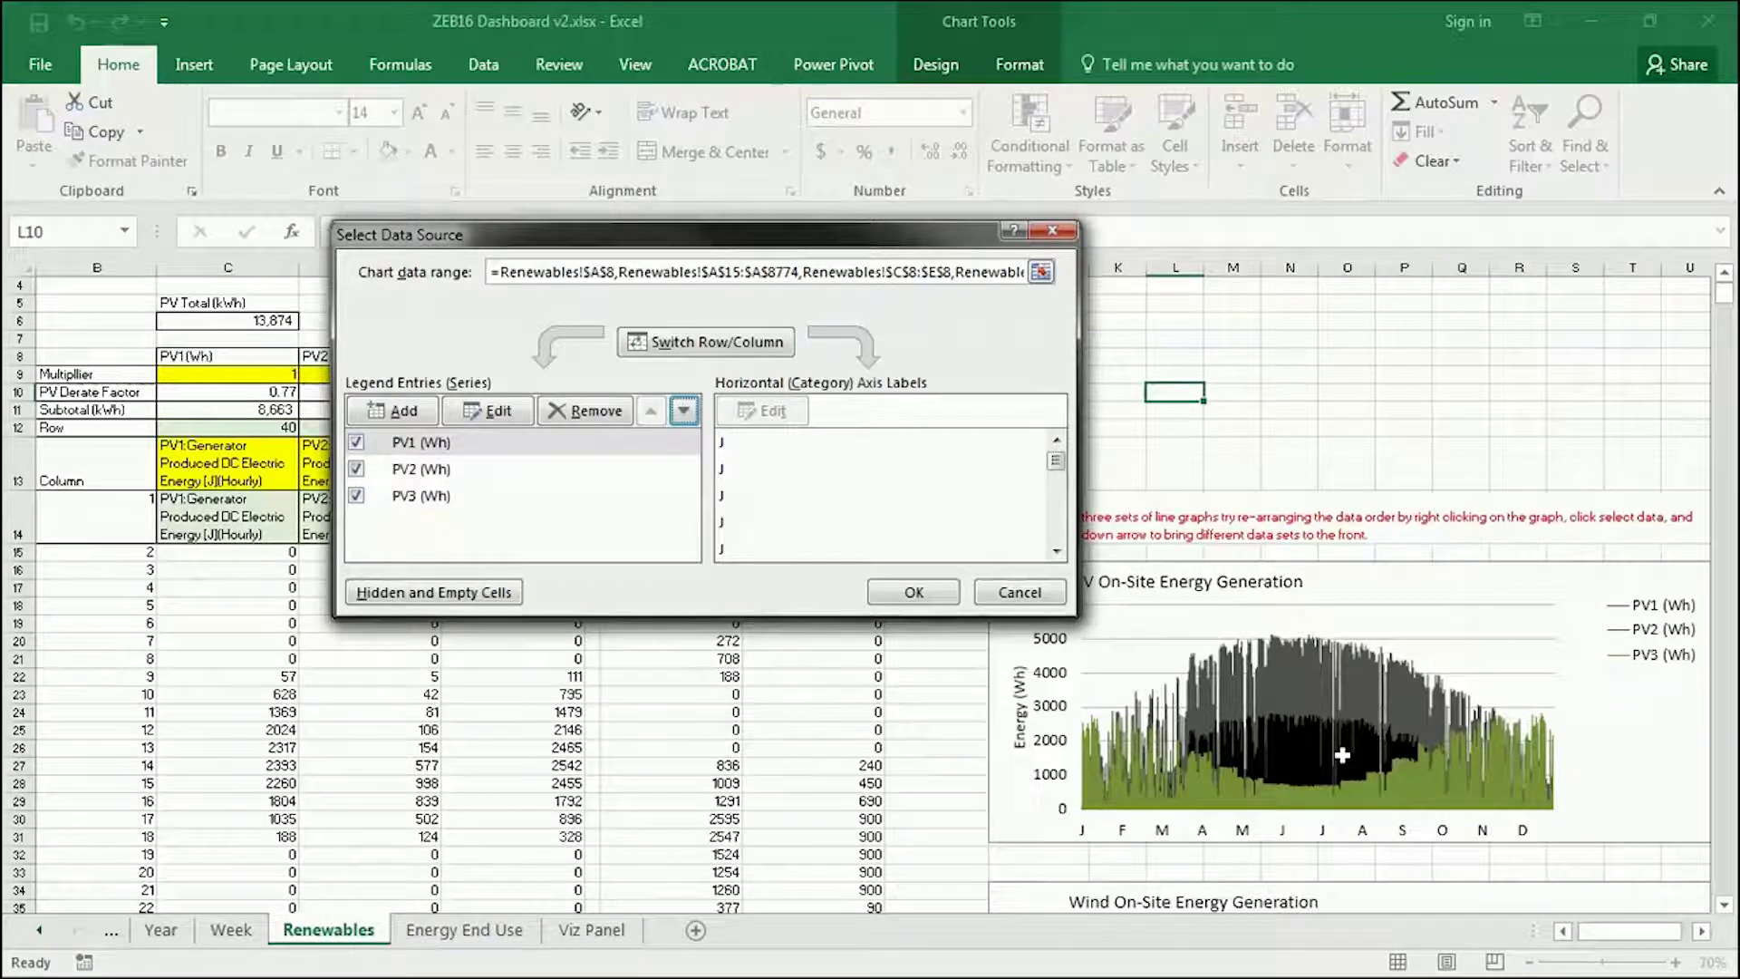
{"action": "left_click", "coordinate": [427, 443]}
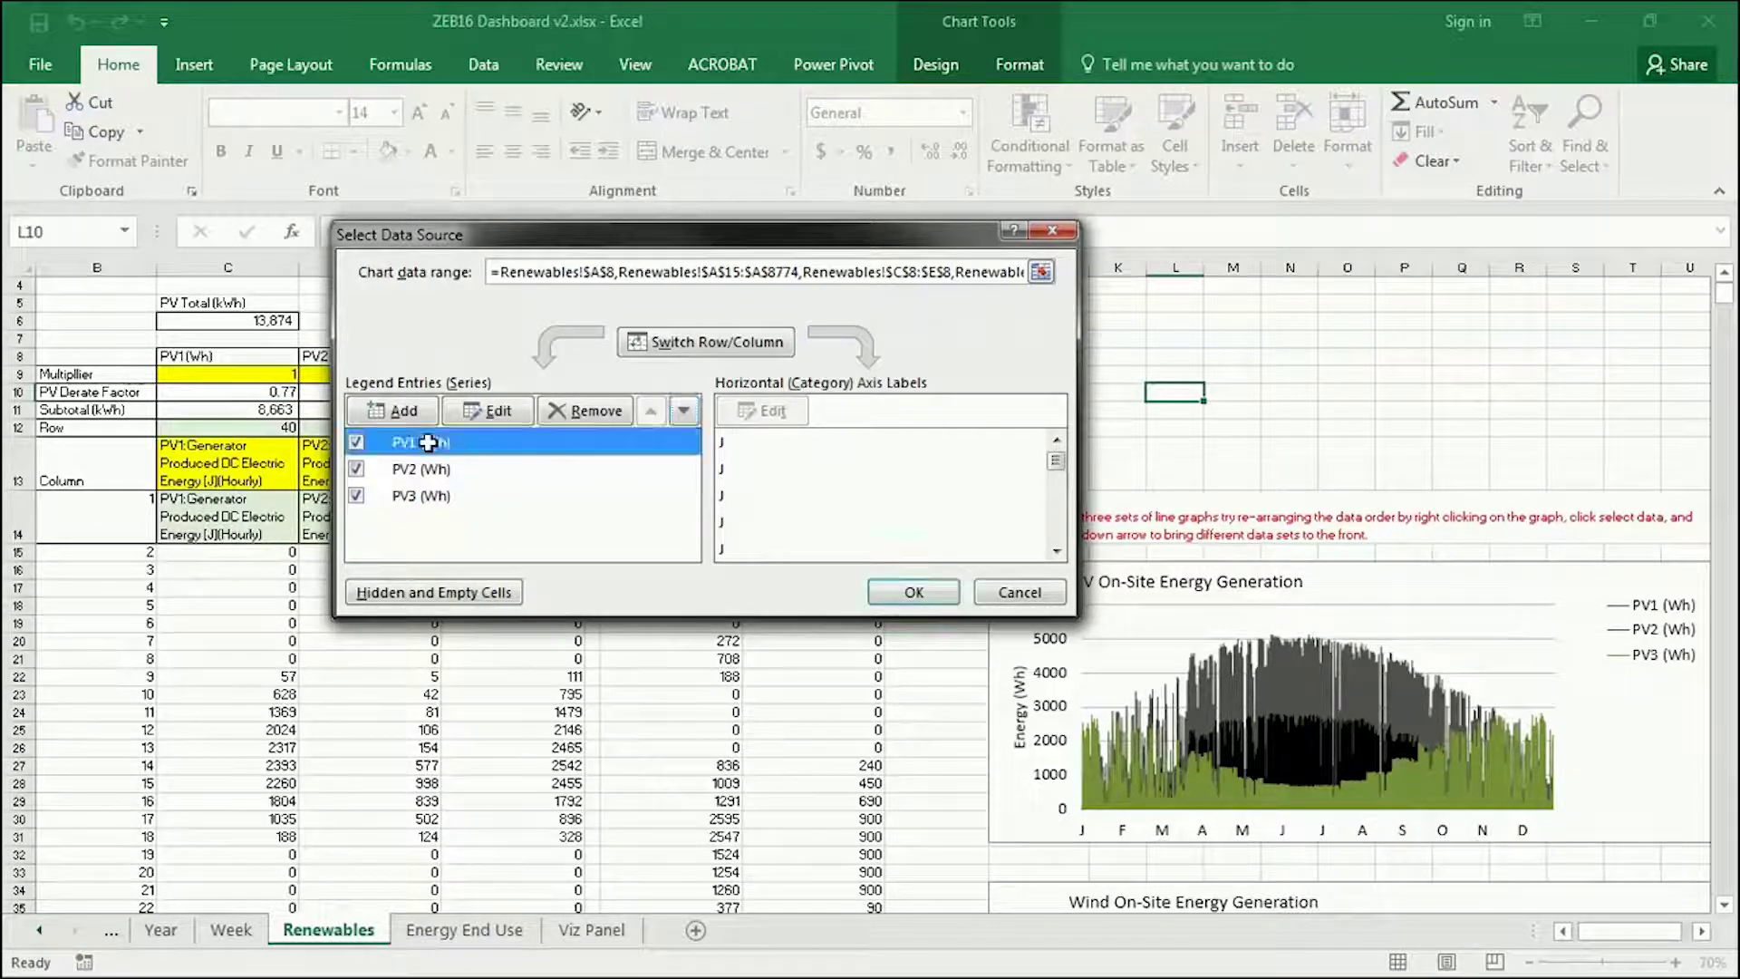
{"action": "left_click", "coordinate": [683, 410]}
{"action": "left_click", "coordinate": [684, 411]}
Step: Finish ordering the series as PV1, PV2, PV3, confirm with OK, and select the PV subtotals
{"action": "left_click", "coordinate": [425, 444]}
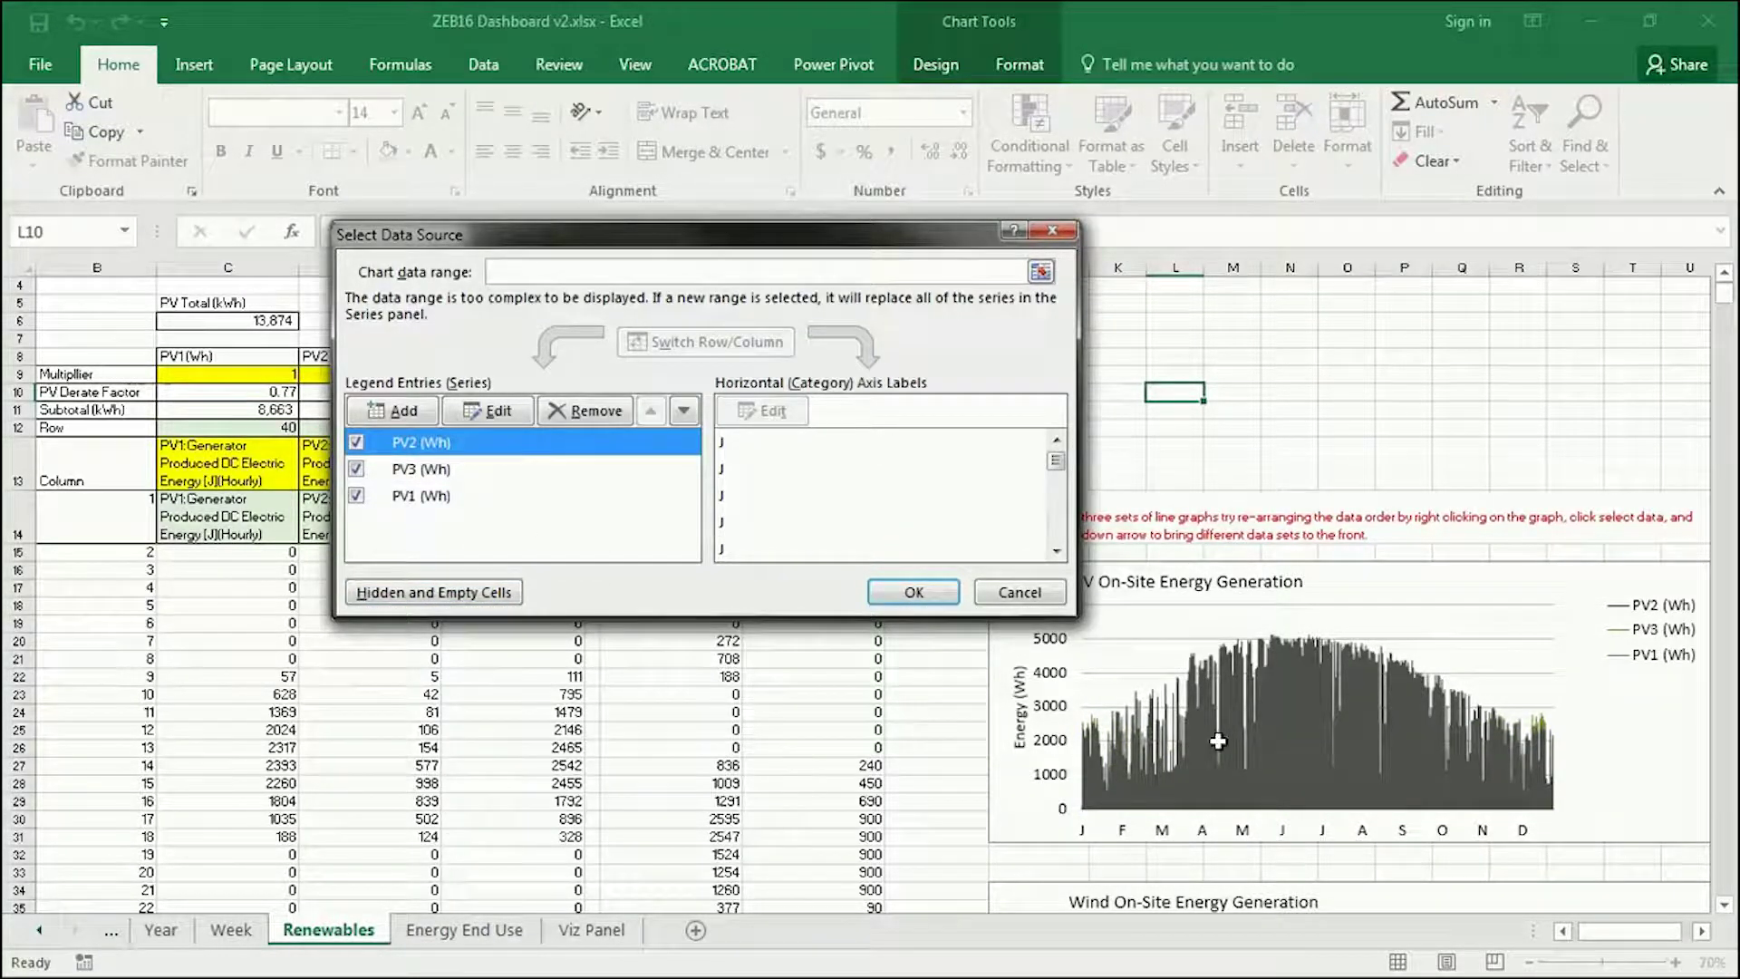
{"action": "left_click", "coordinate": [440, 471]}
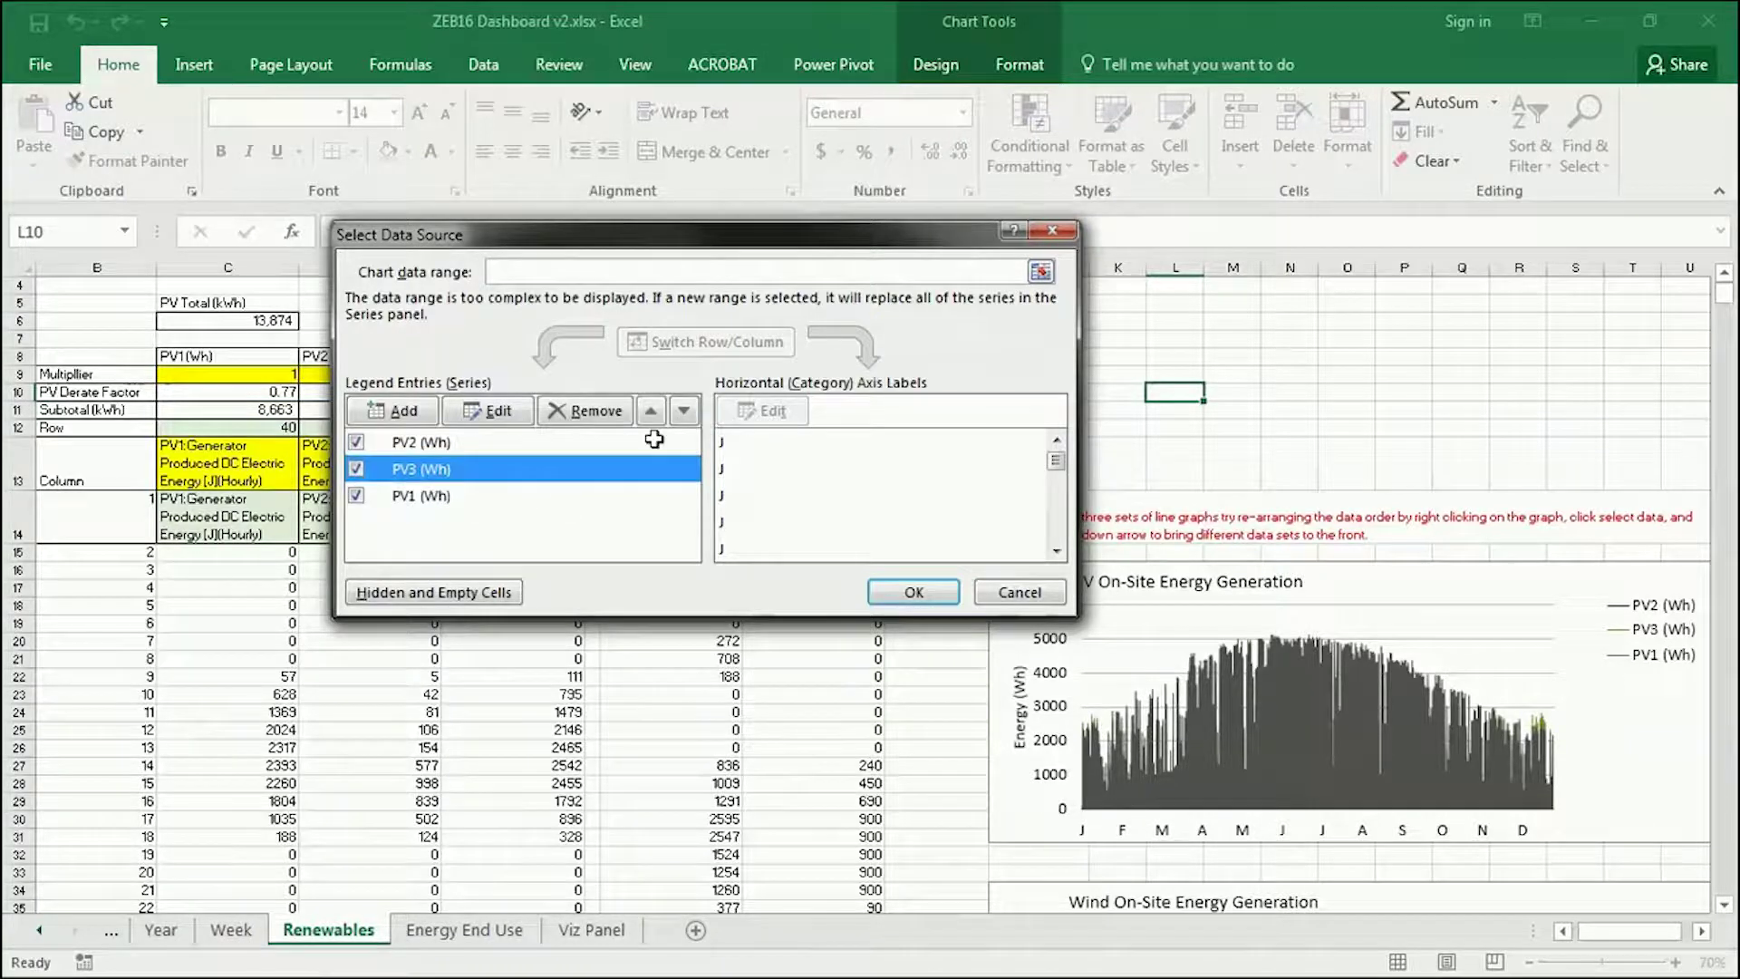
{"action": "left_click", "coordinate": [684, 410]}
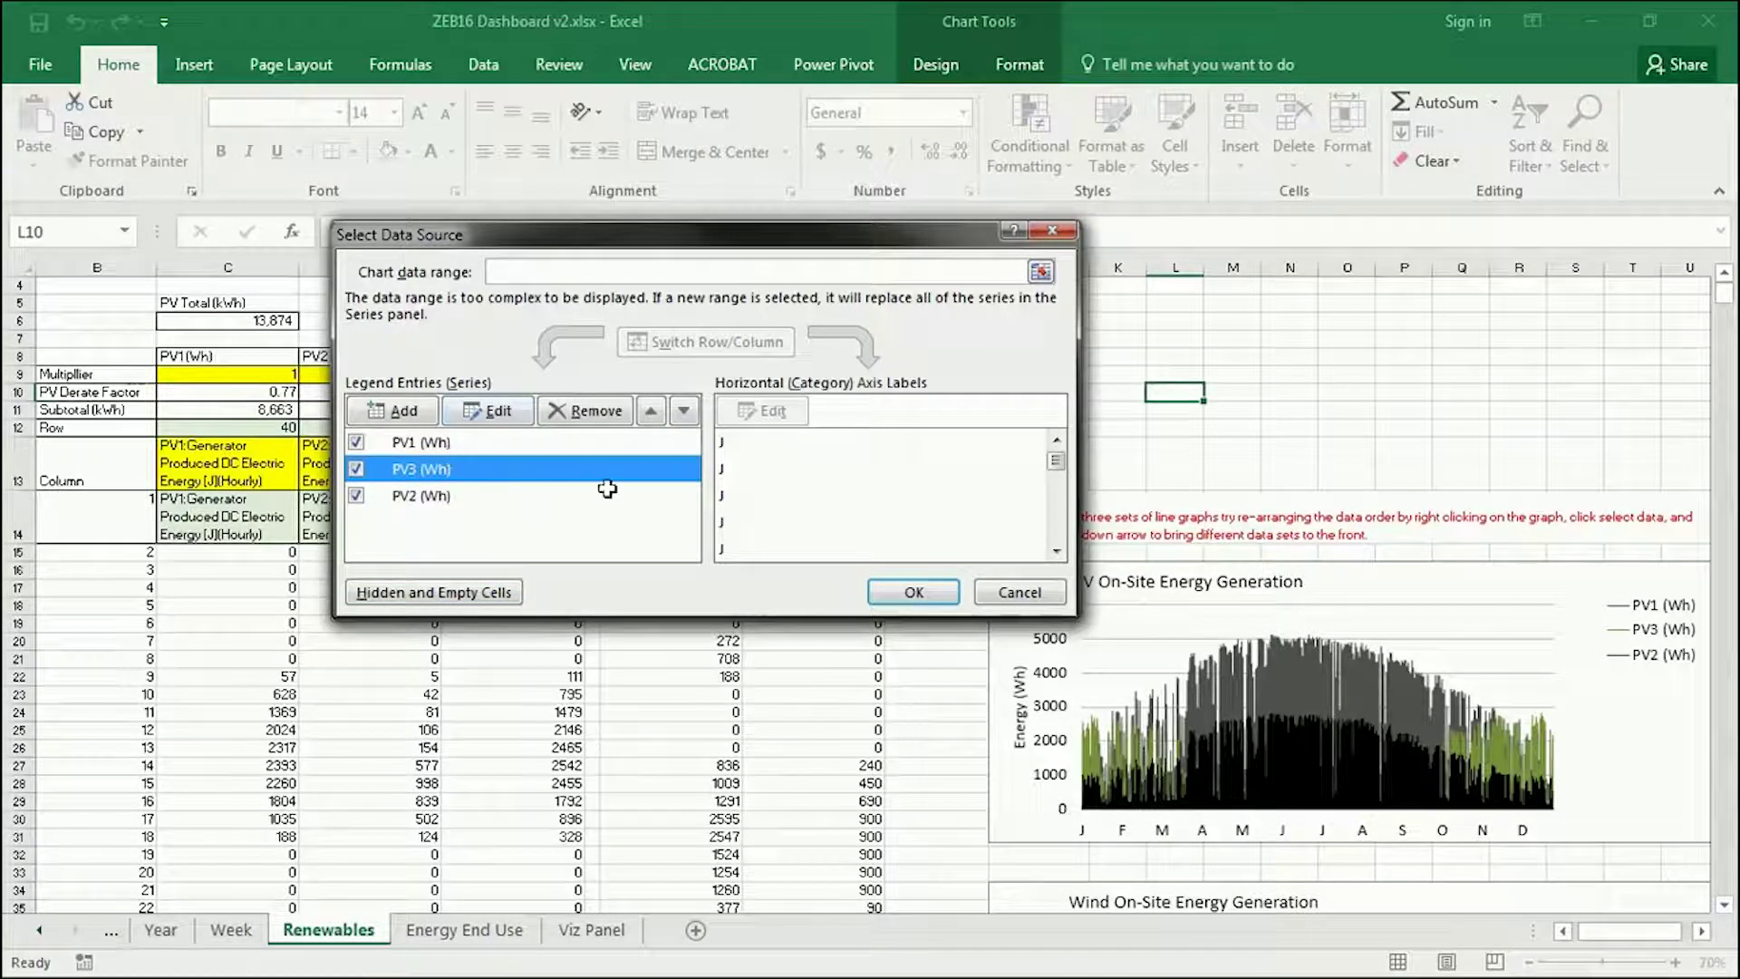
{"action": "left_click", "coordinate": [683, 410]}
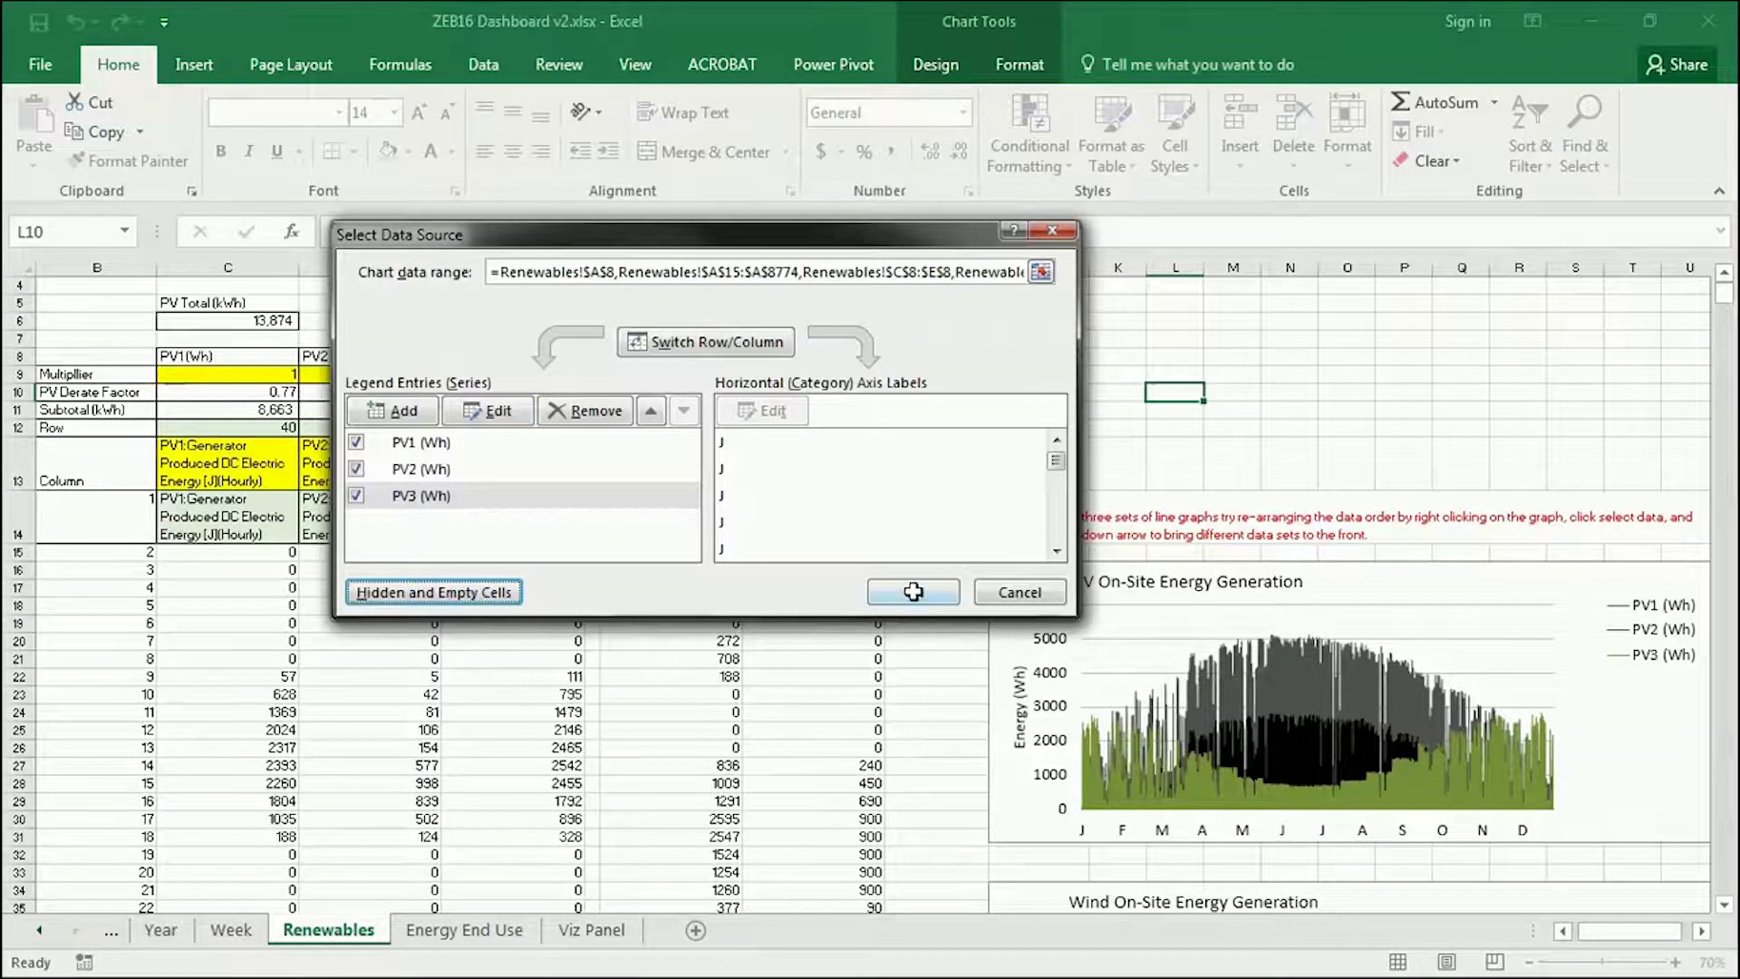
{"action": "left_click", "coordinate": [914, 592]}
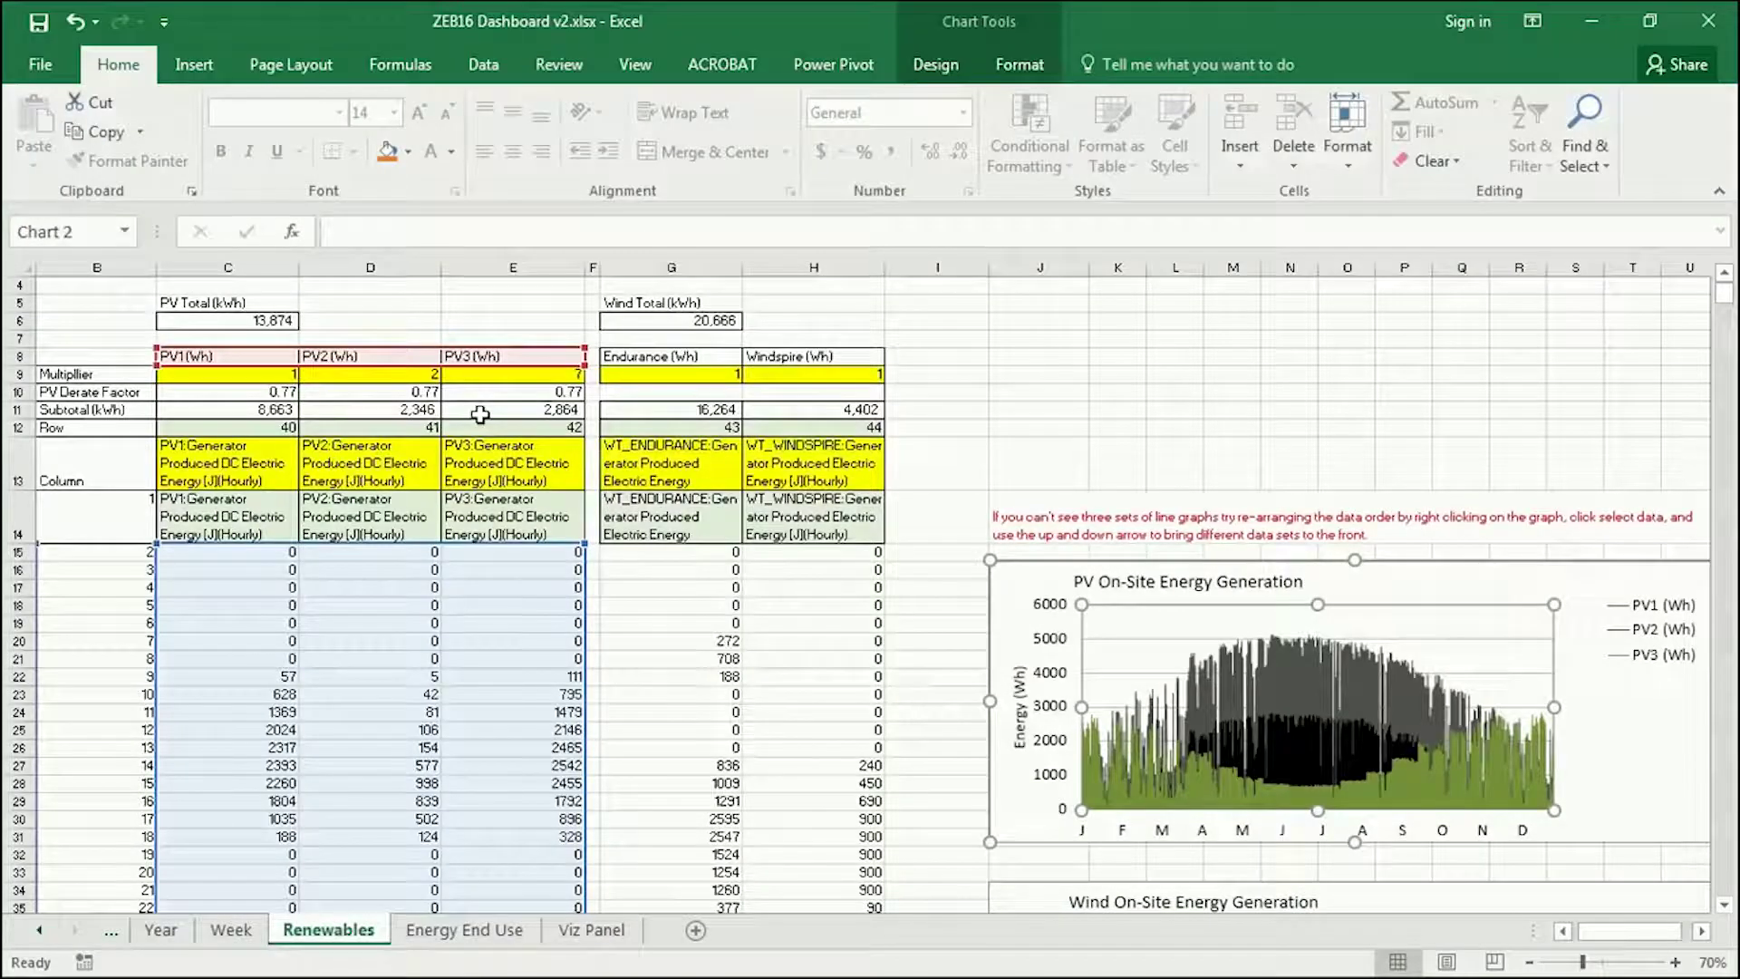
{"action": "left_click", "coordinate": [480, 414]}
{"action": "key", "text": "shift+Left"}
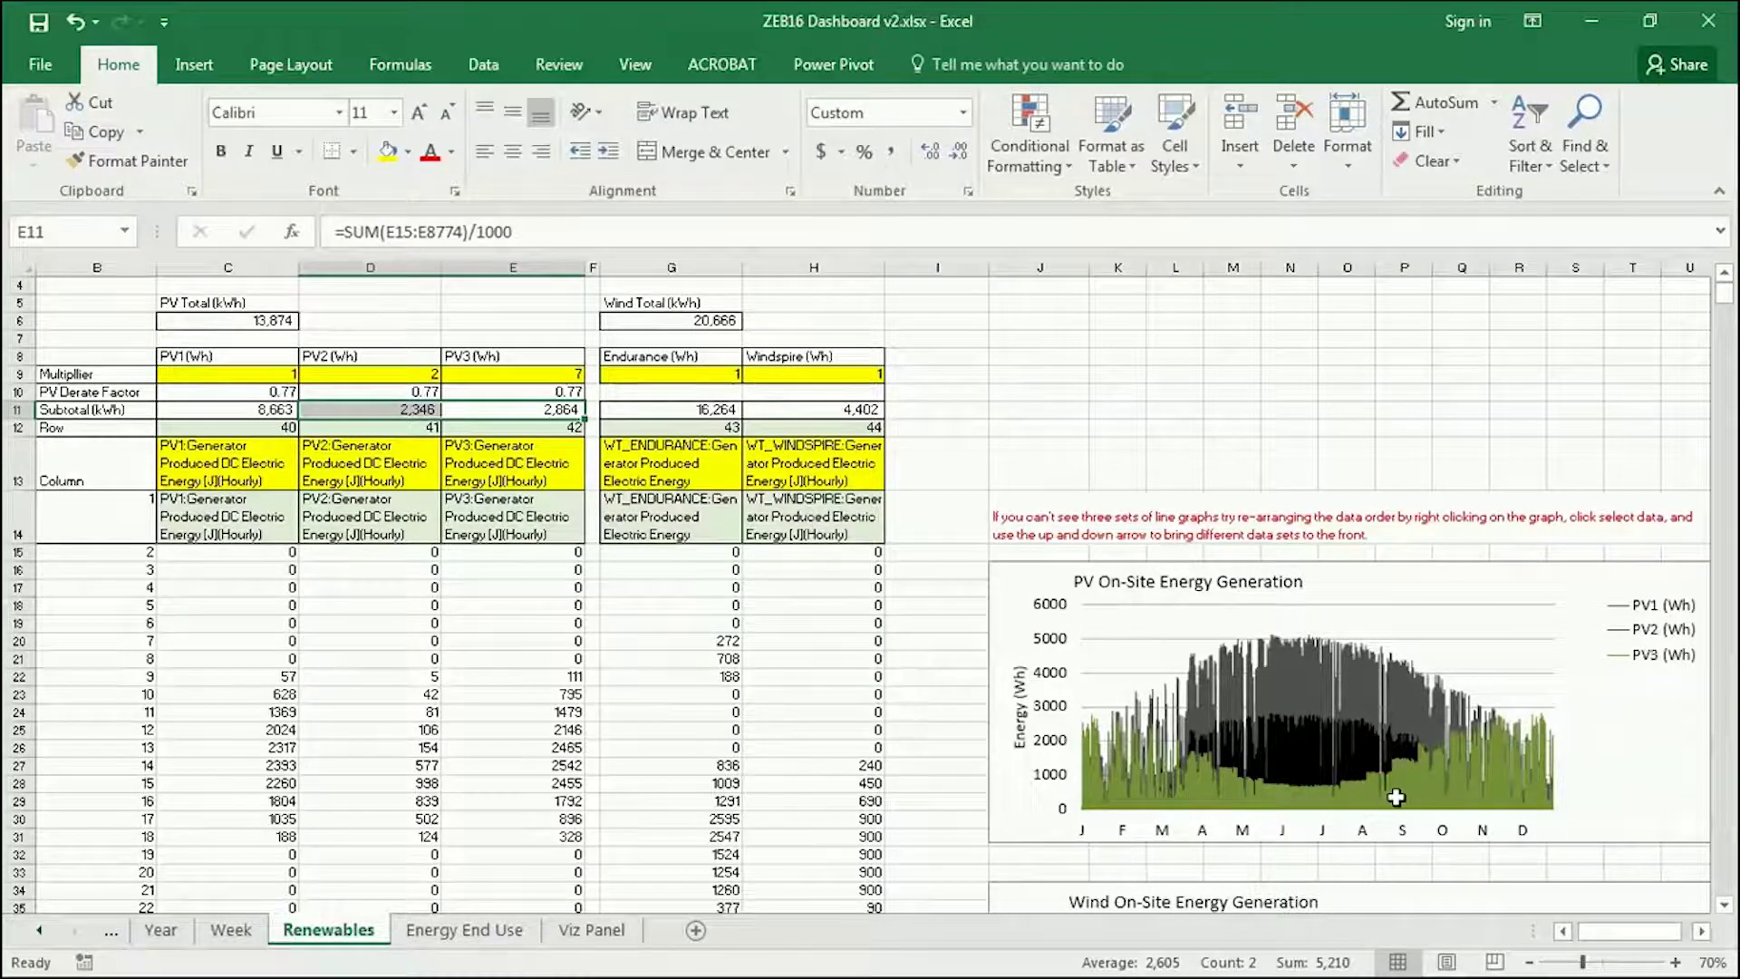
{"action": "key", "text": "alt+Tab"}
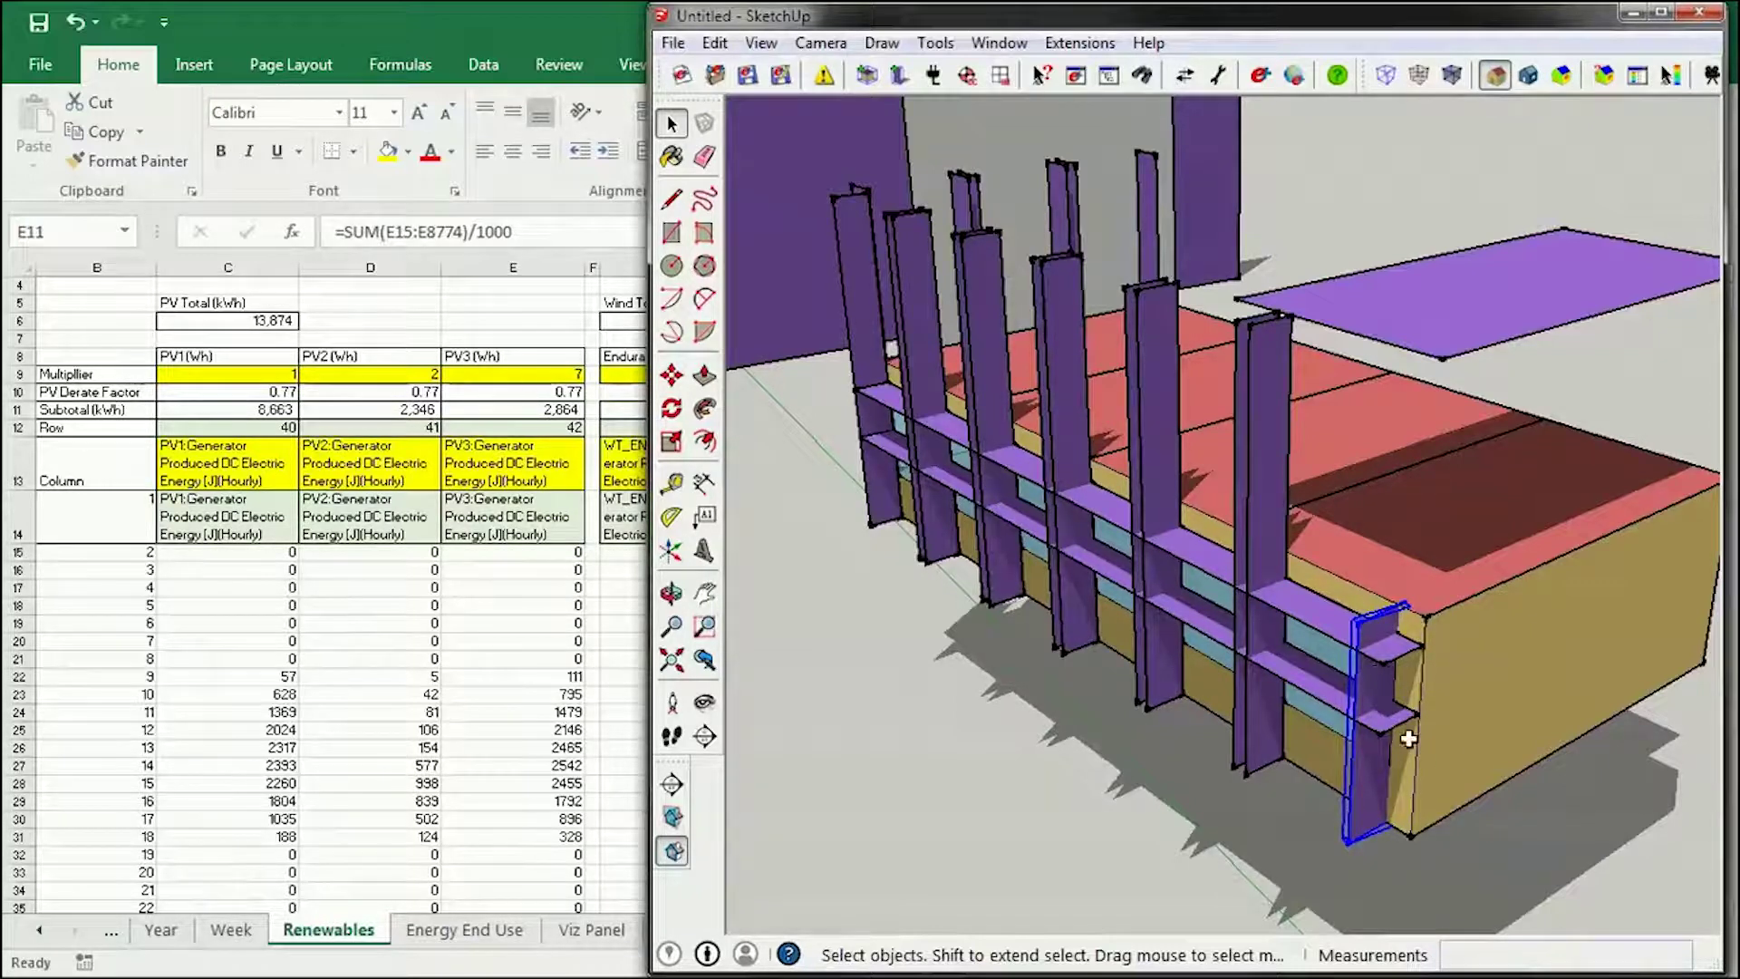
{"action": "left_click", "coordinate": [1433, 293]}
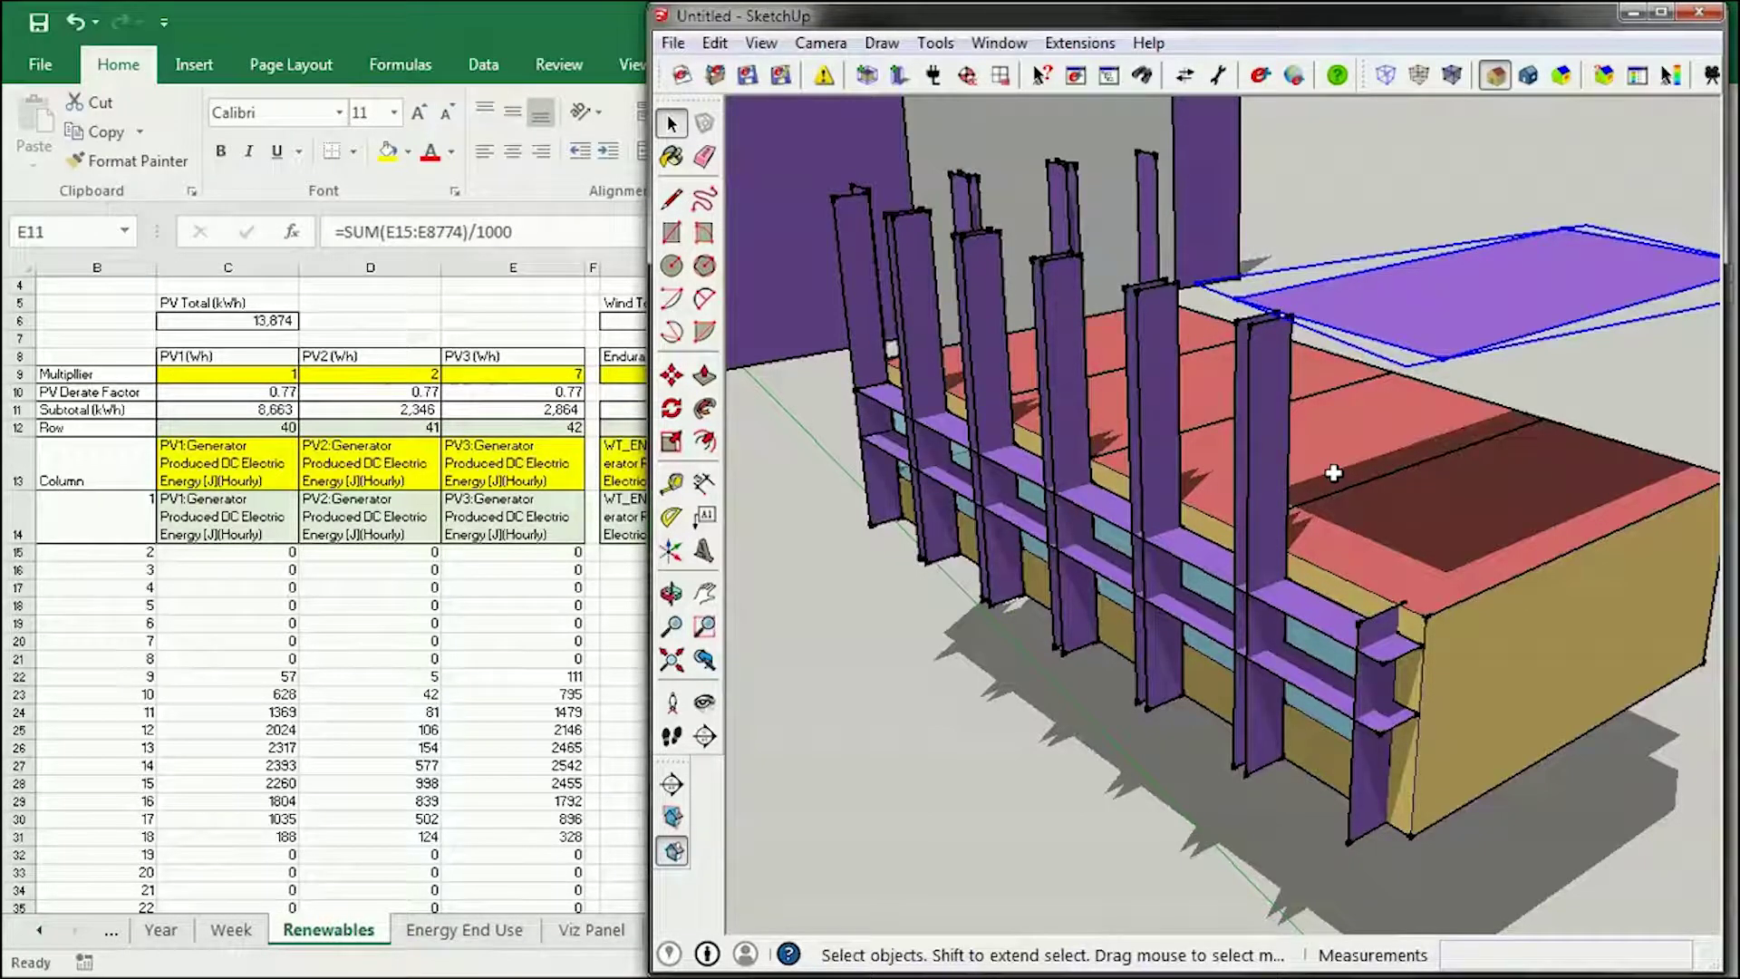
{"action": "left_click", "coordinate": [231, 395]}
{"action": "left_click", "coordinate": [266, 378]}
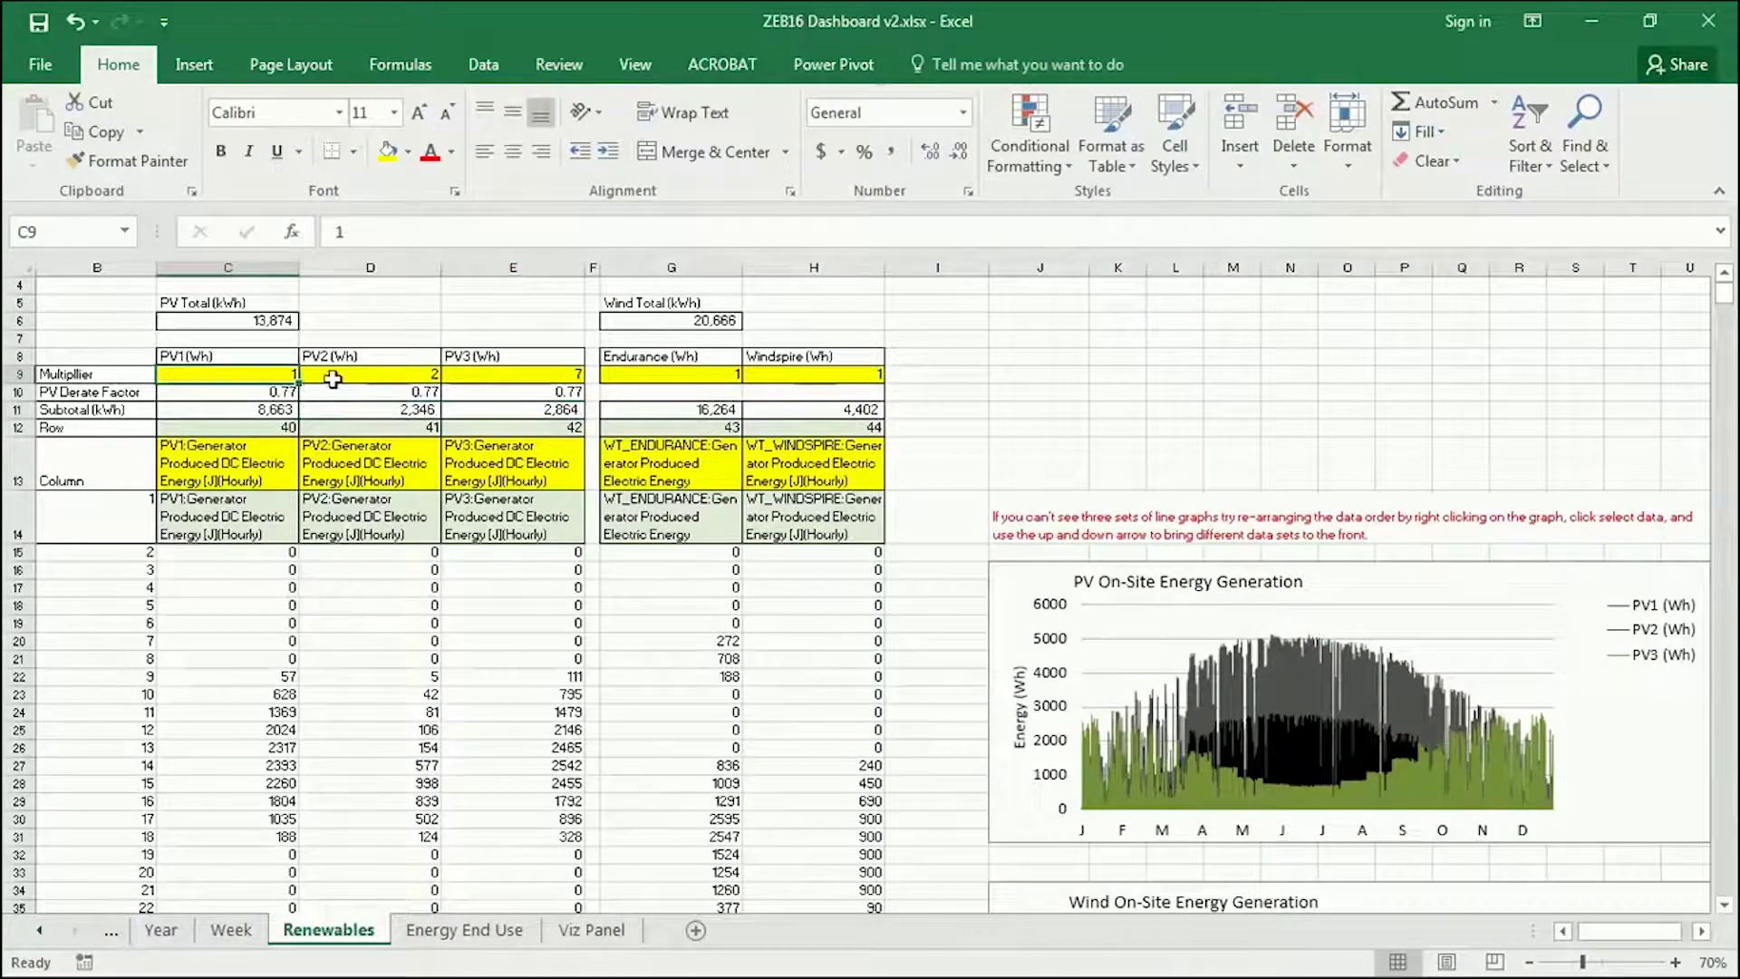
{"action": "left_click_drag", "start_coordinate": [267, 375], "coordinate": [511, 378]}
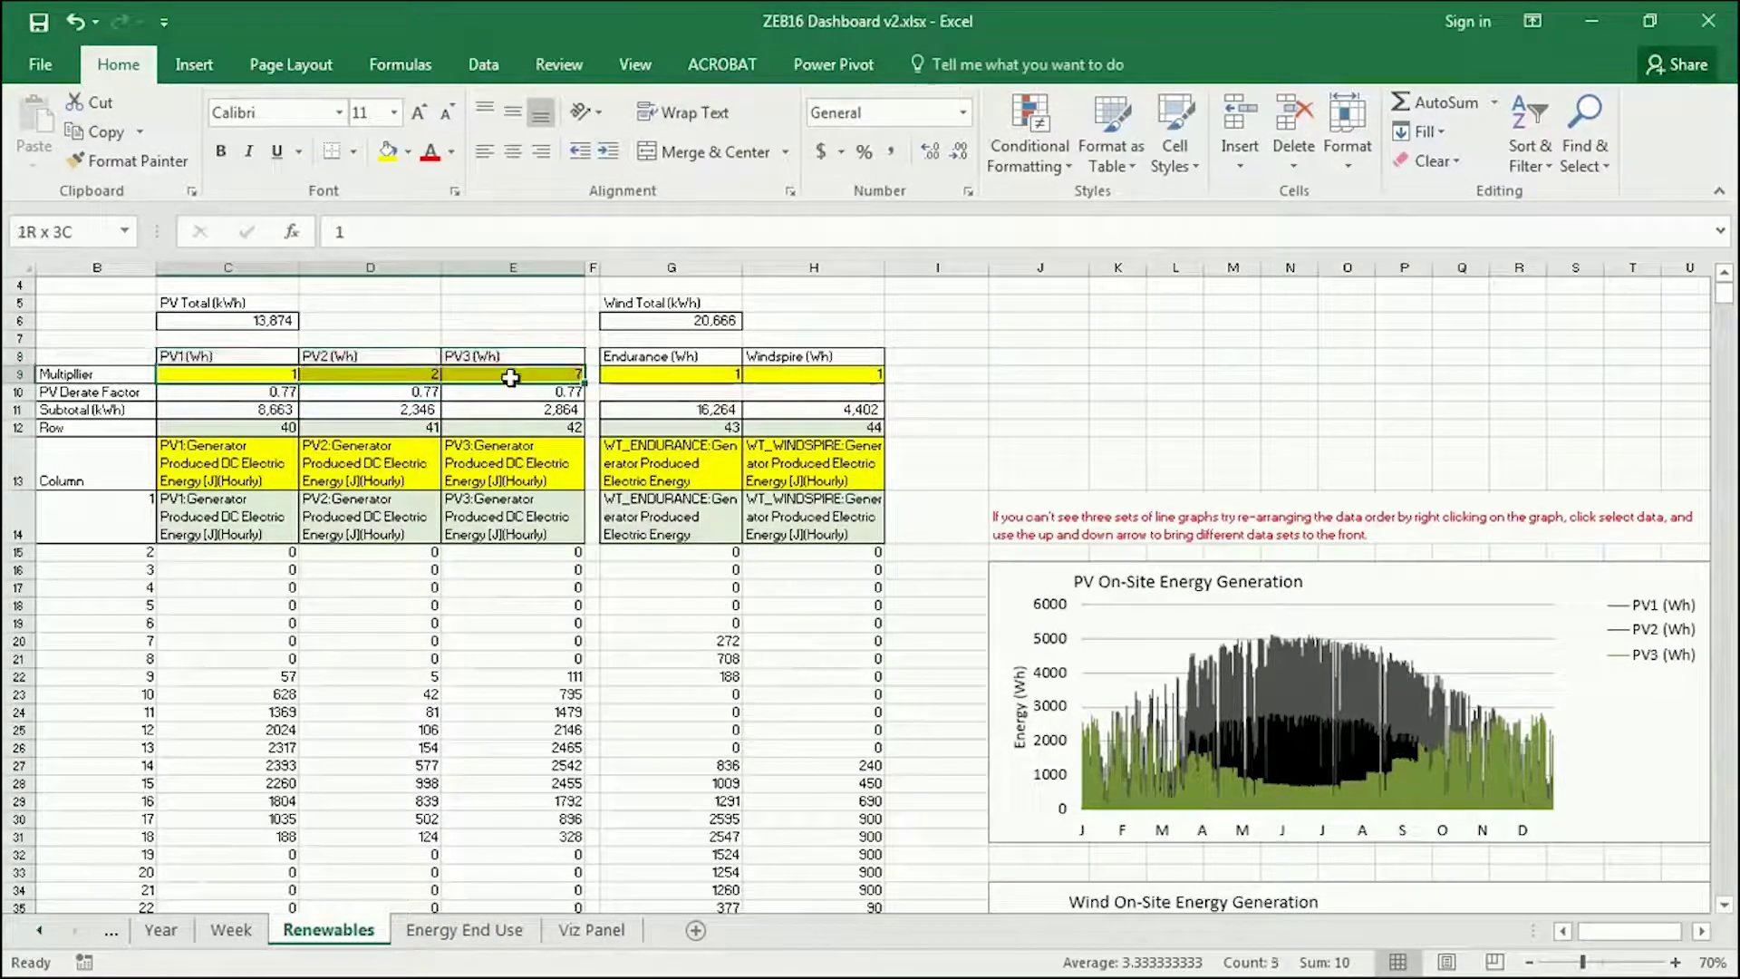
{"action": "left_click", "coordinate": [490, 307]}
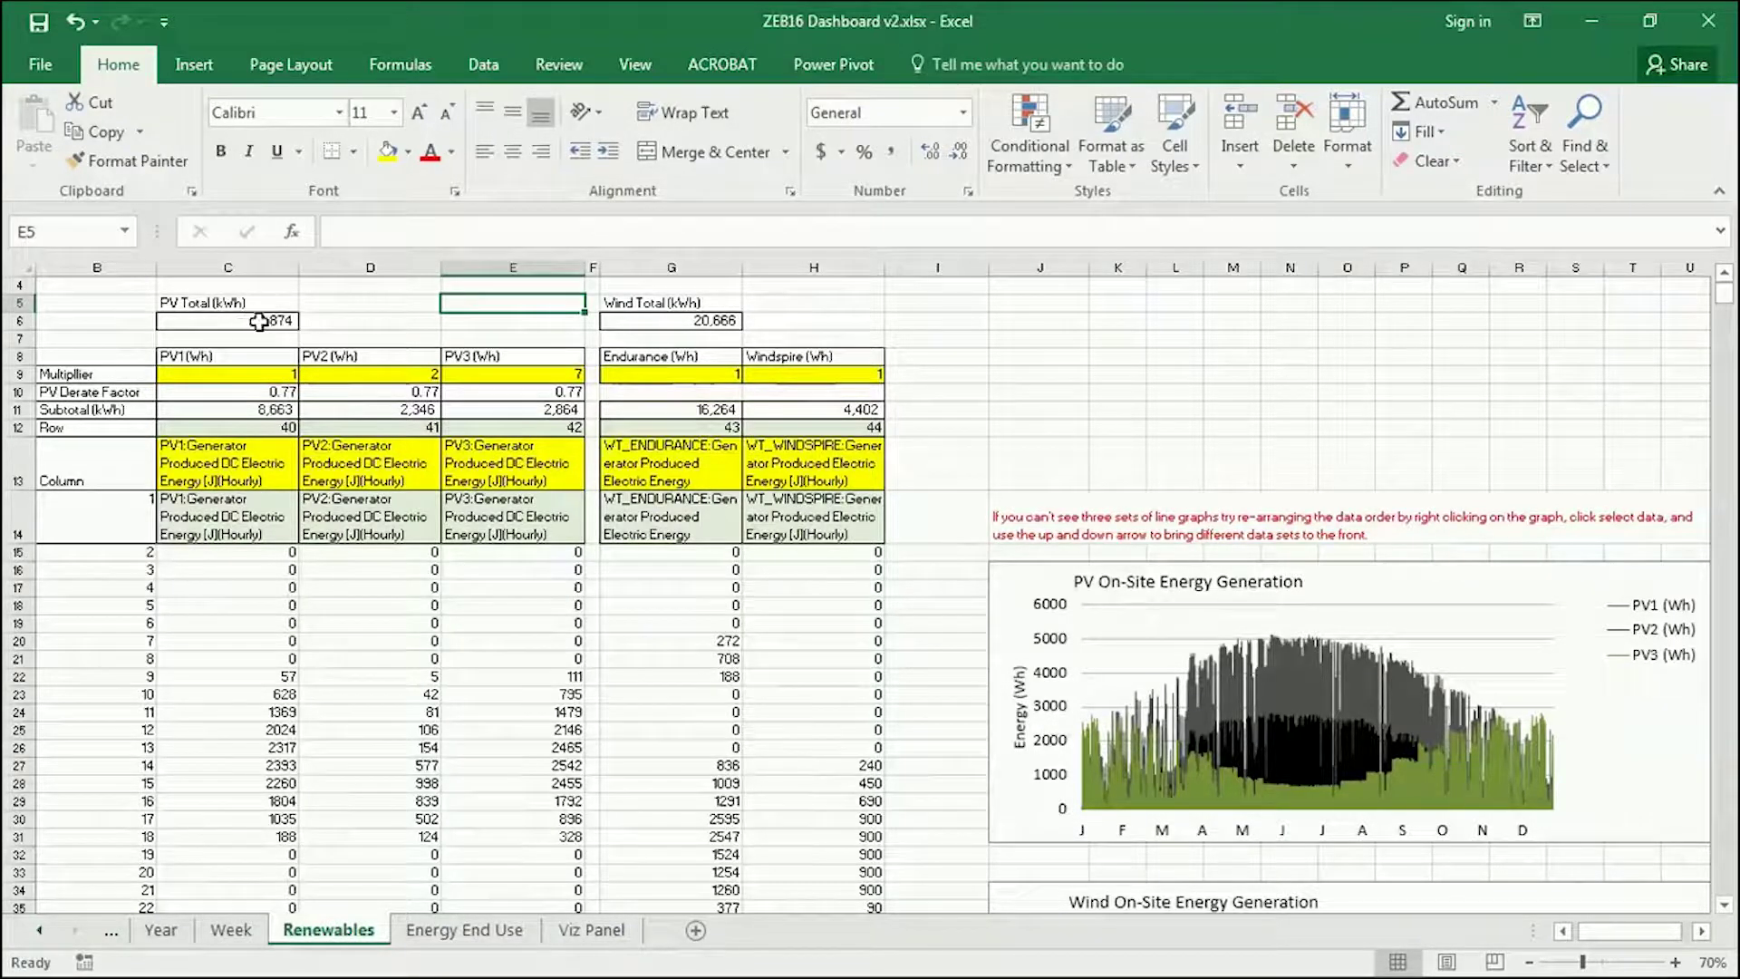
Step: Open the Energy End Use sheet, zoom out, and review its generation and consumption charts and PV table
{"action": "left_click", "coordinate": [464, 934]}
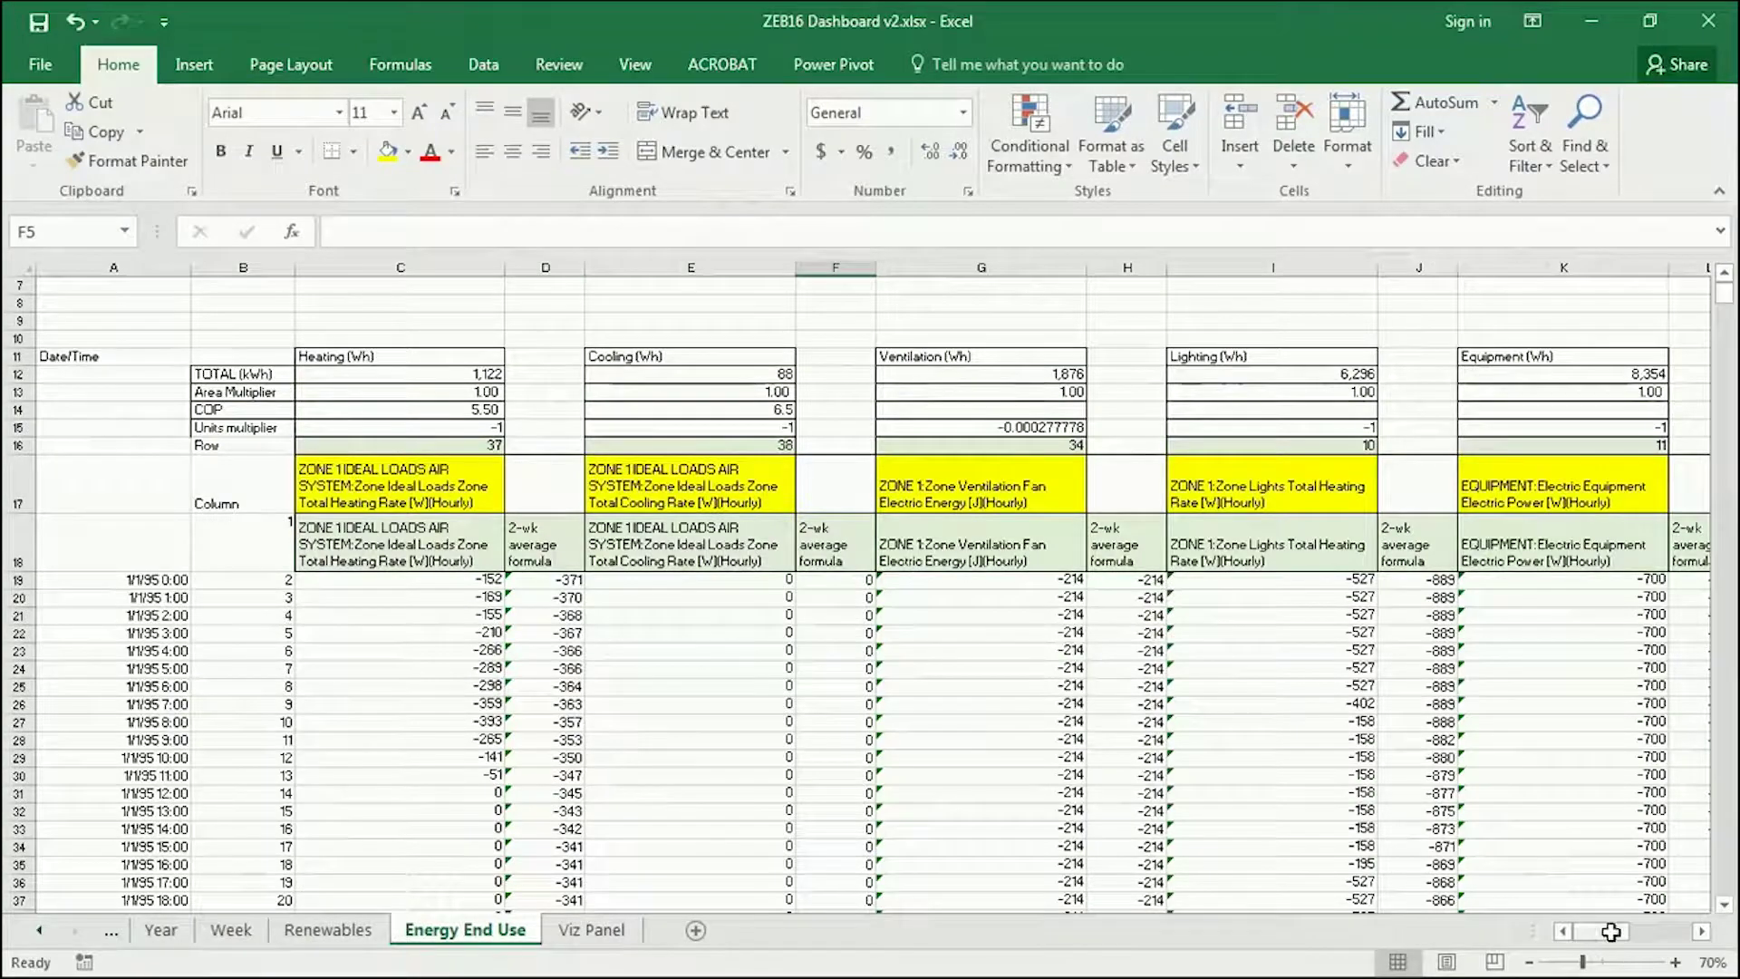
{"action": "left_click_drag", "start_coordinate": [1601, 931], "coordinate": [1664, 934]}
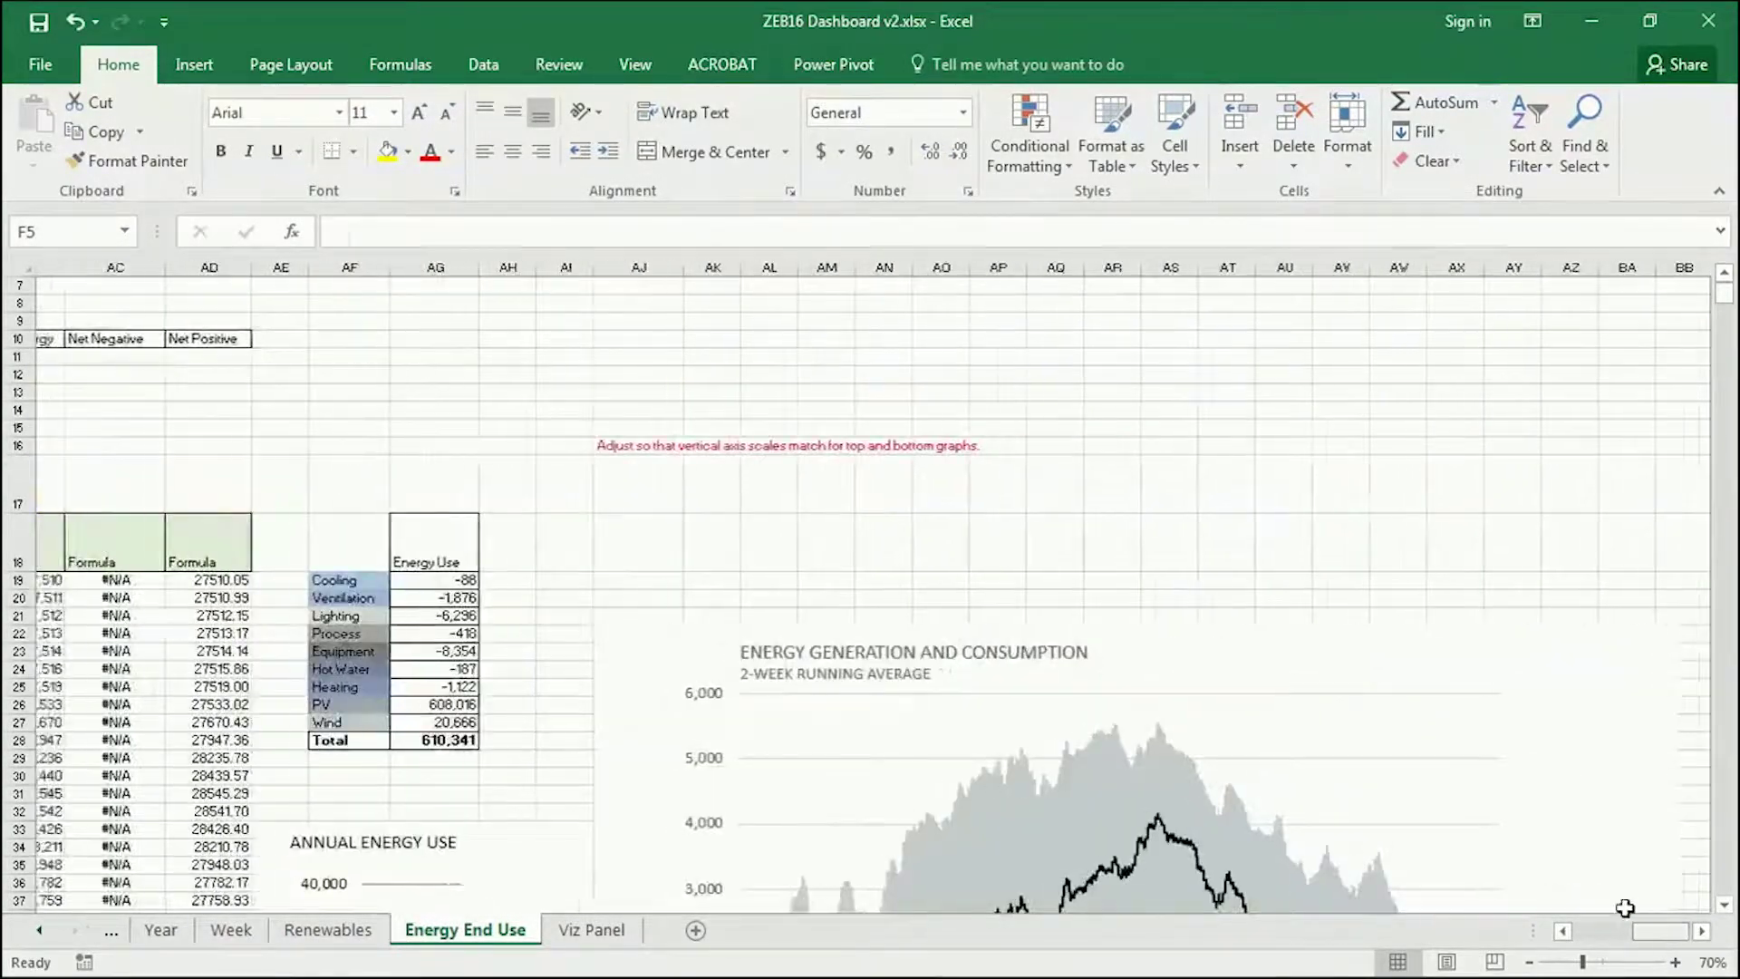
{"action": "scroll", "coordinate": [1476, 792], "scroll_direction": "down", "scroll_amount": 3}
{"action": "scroll", "coordinate": [1491, 794], "scroll_direction": "down", "scroll_amount": 5}
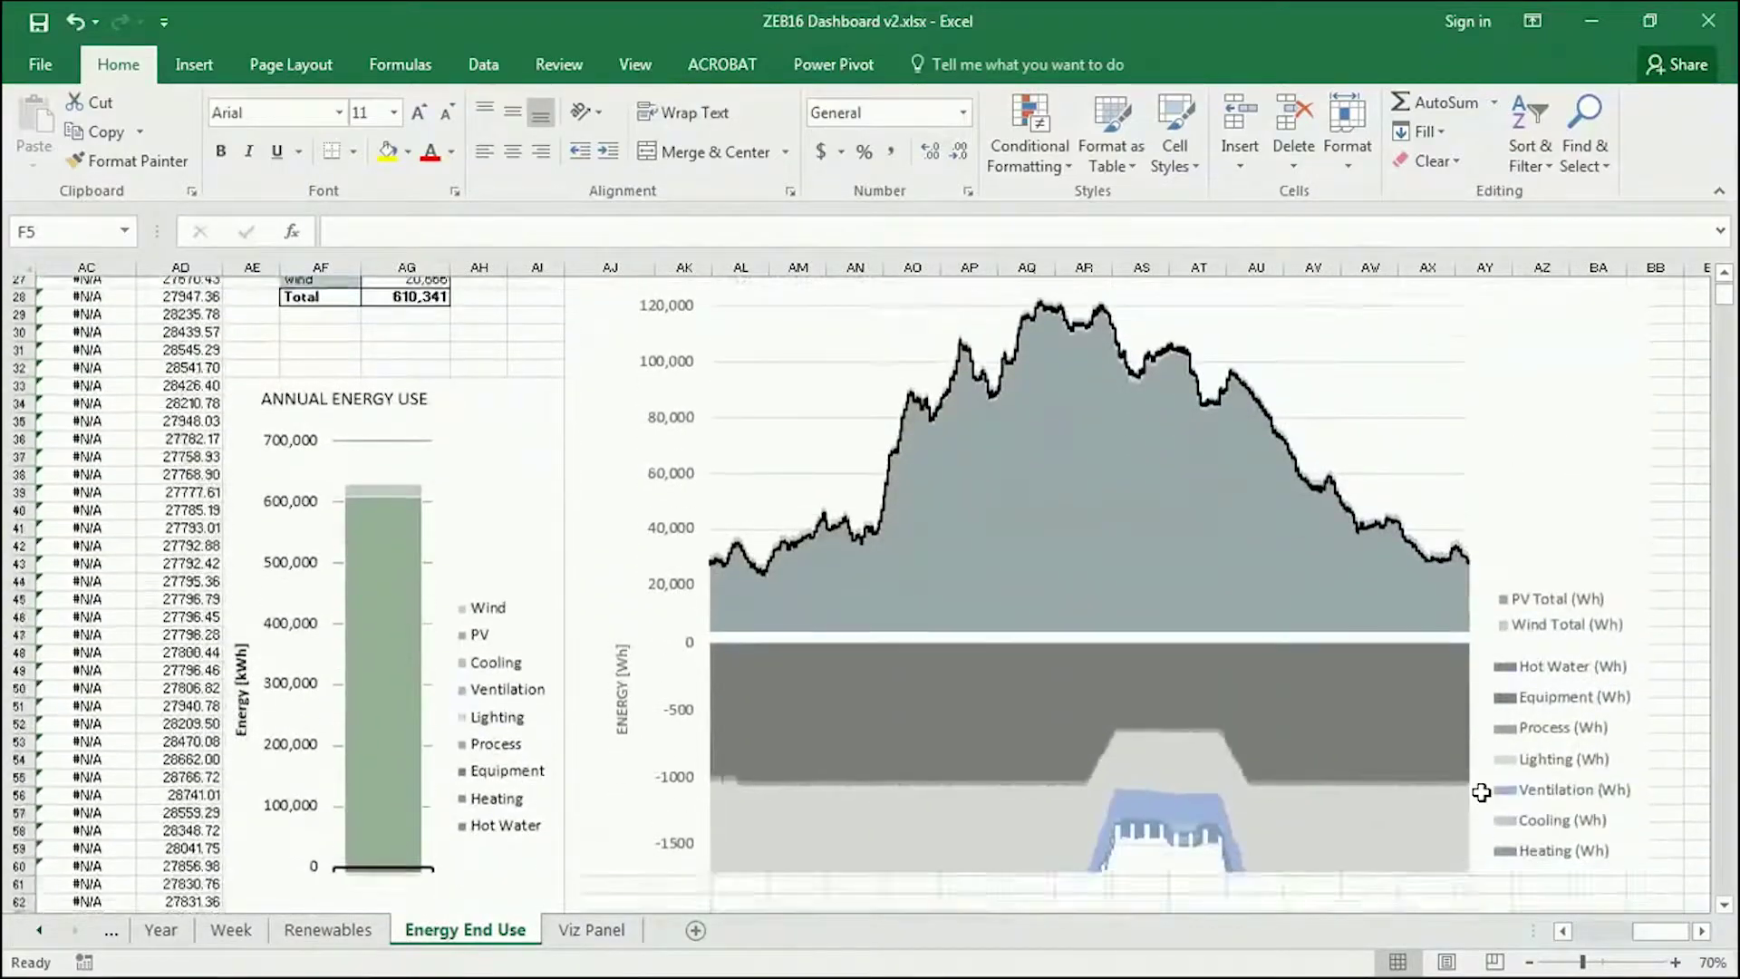
{"action": "left_click", "coordinate": [1530, 962]}
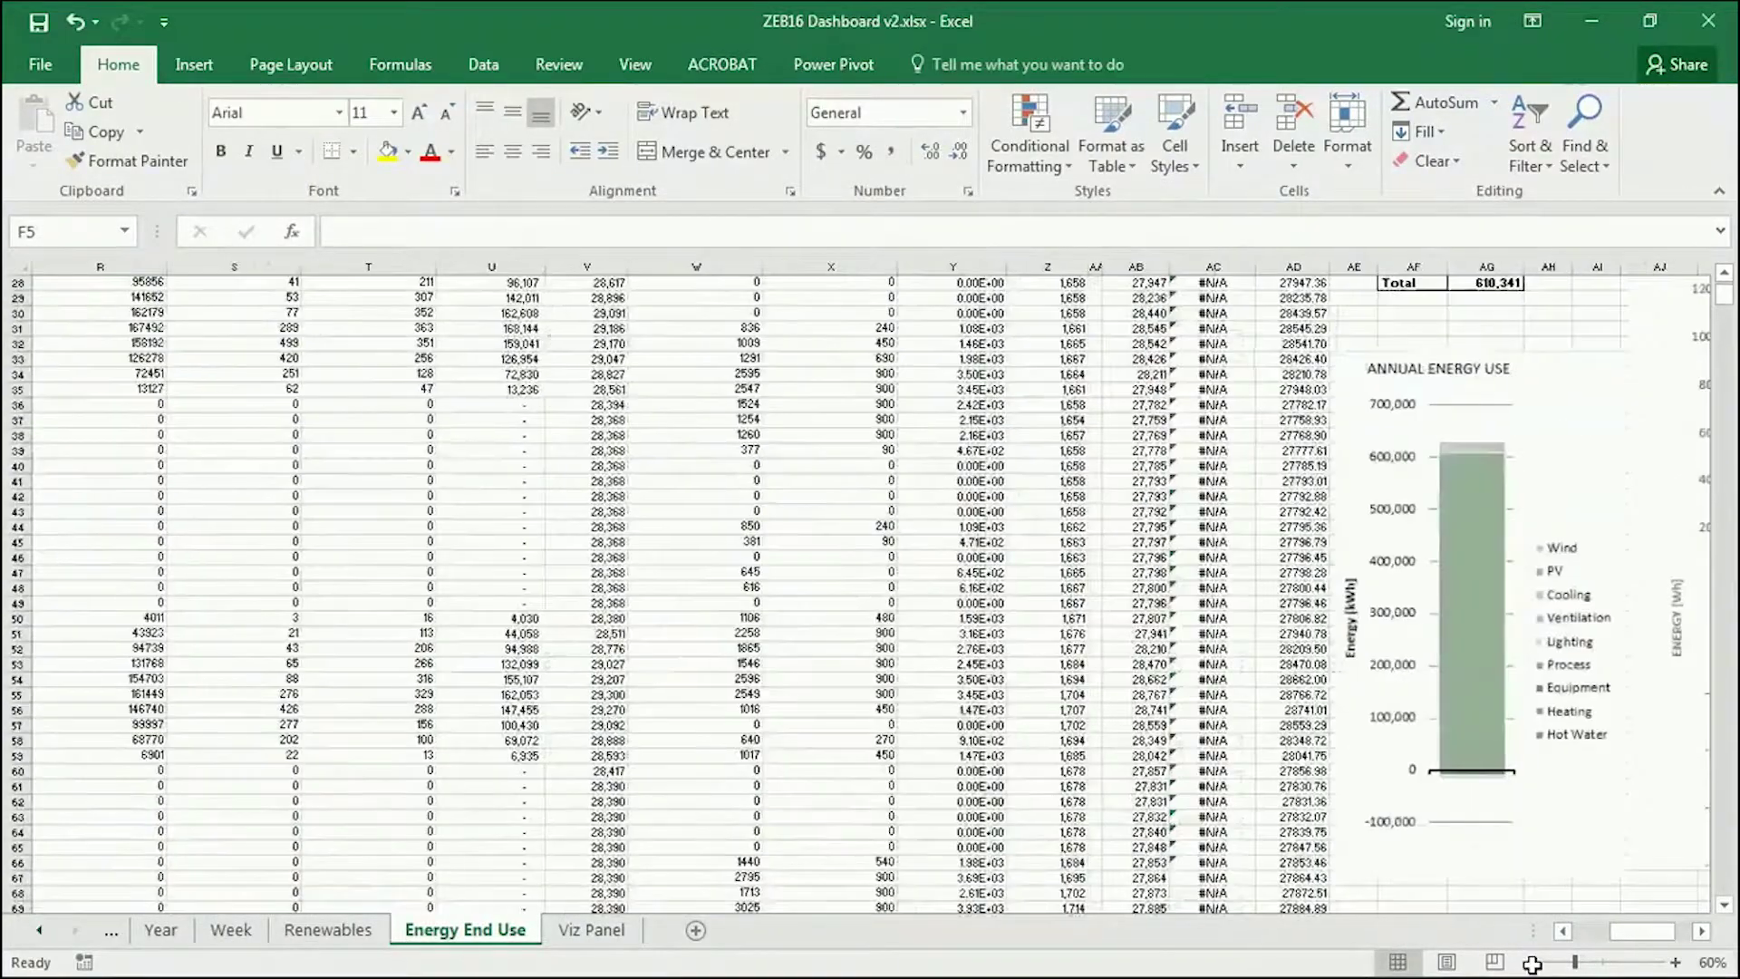
{"action": "scroll", "coordinate": [794, 536], "scroll_direction": "right", "scroll_amount": 5}
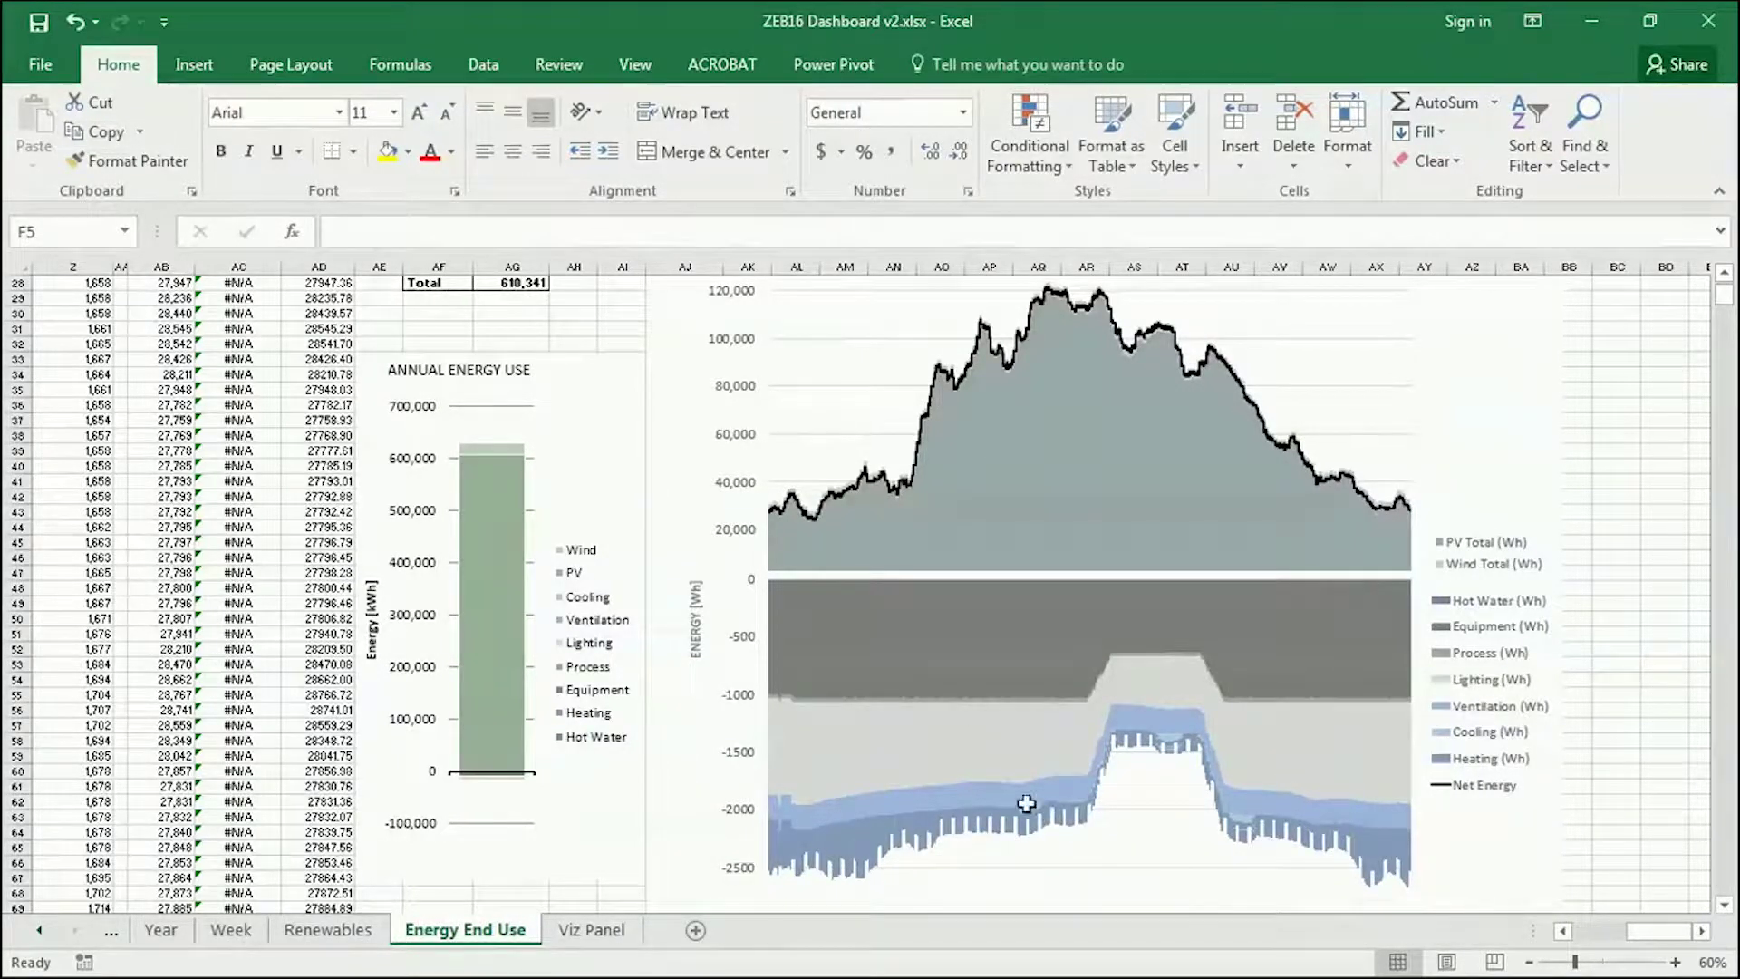
{"action": "left_click", "coordinate": [730, 866]}
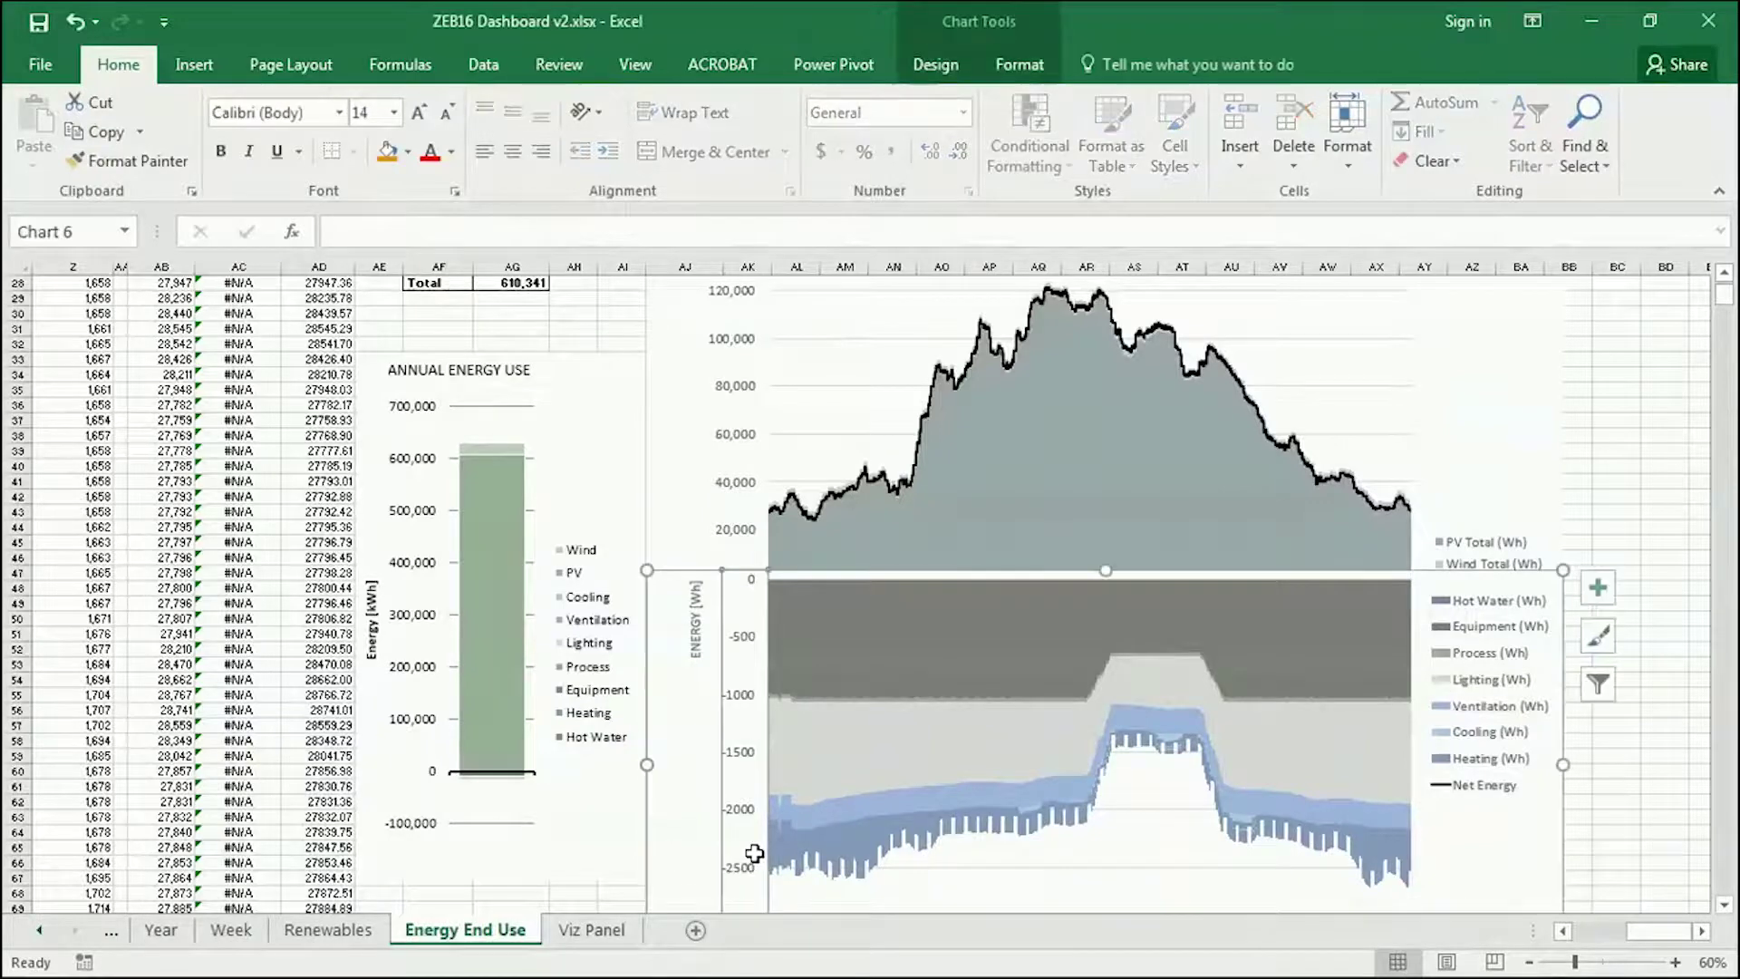
{"action": "left_click", "coordinate": [741, 482]}
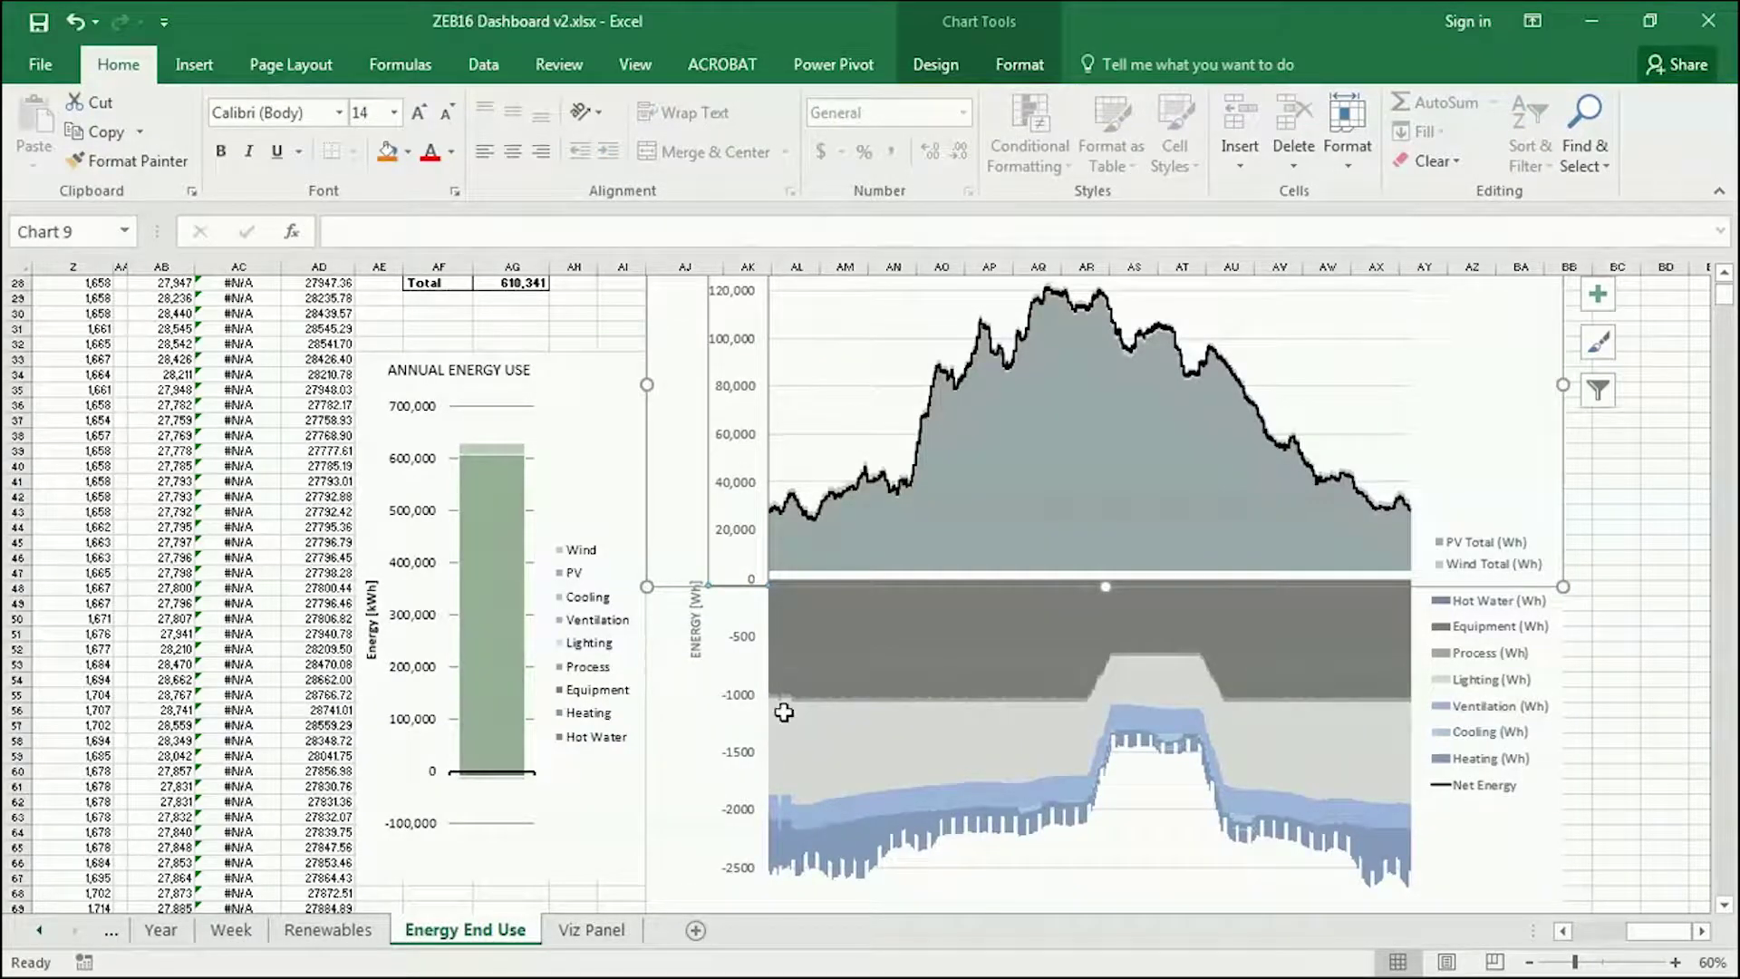
{"action": "scroll", "coordinate": [843, 791], "scroll_direction": "up", "scroll_amount": 2}
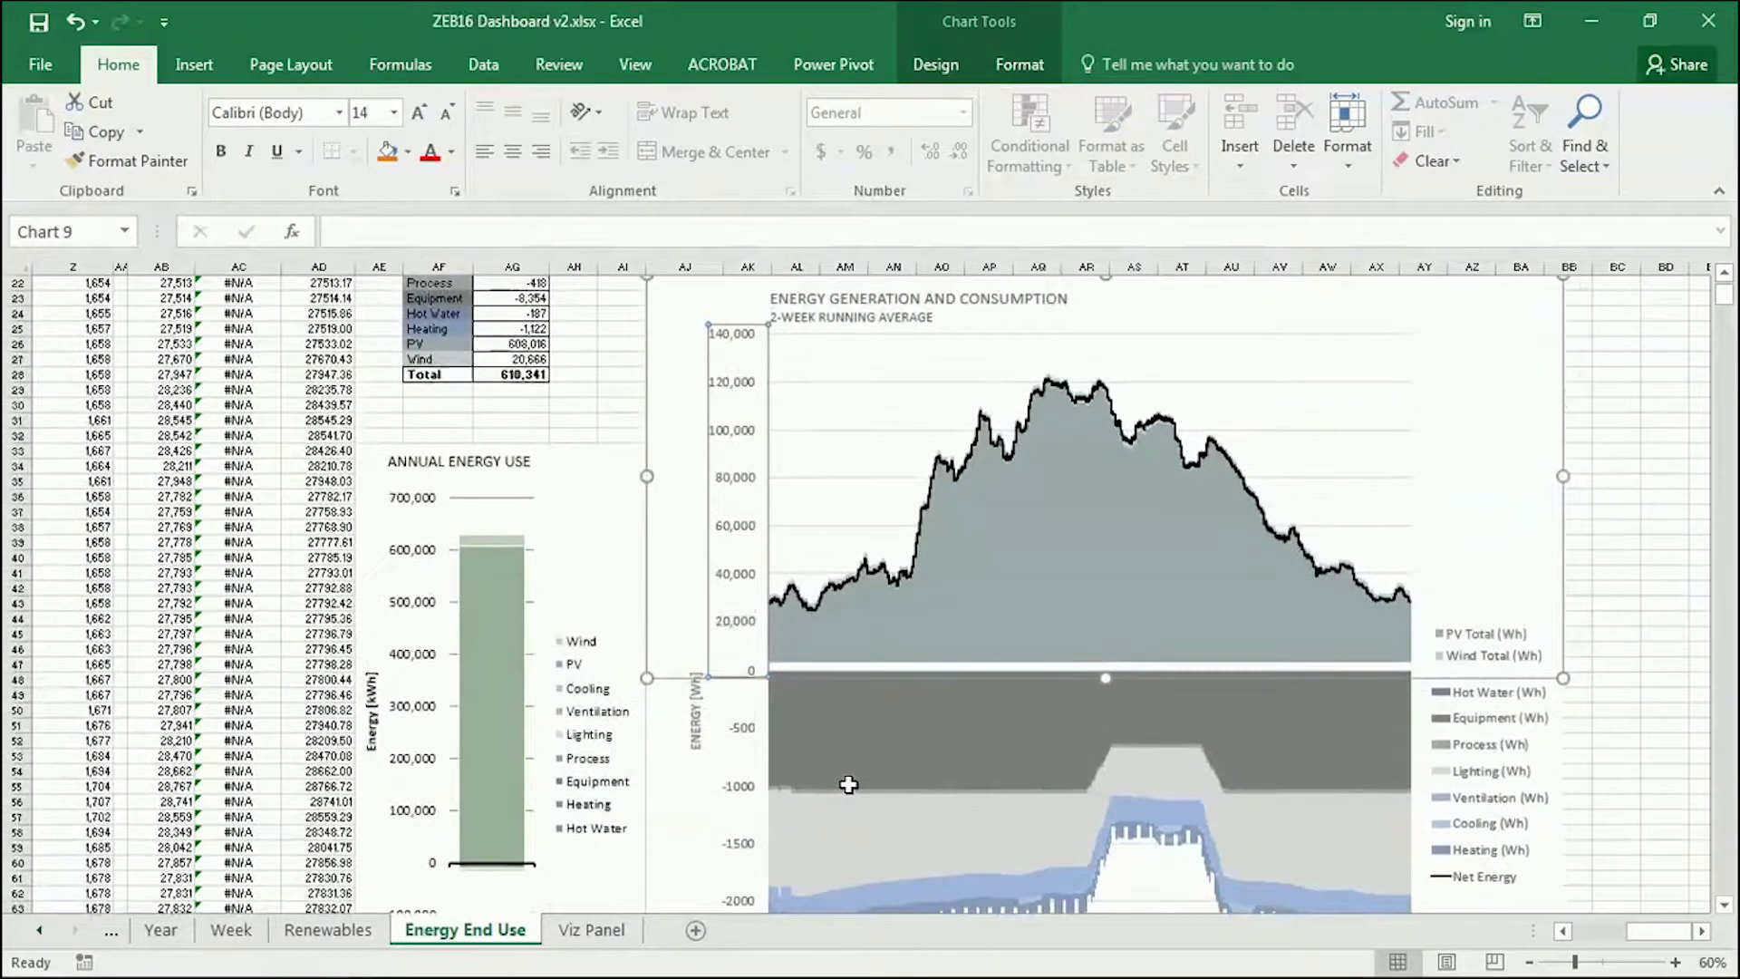
{"action": "scroll", "coordinate": [848, 785], "scroll_direction": "down", "scroll_amount": 5}
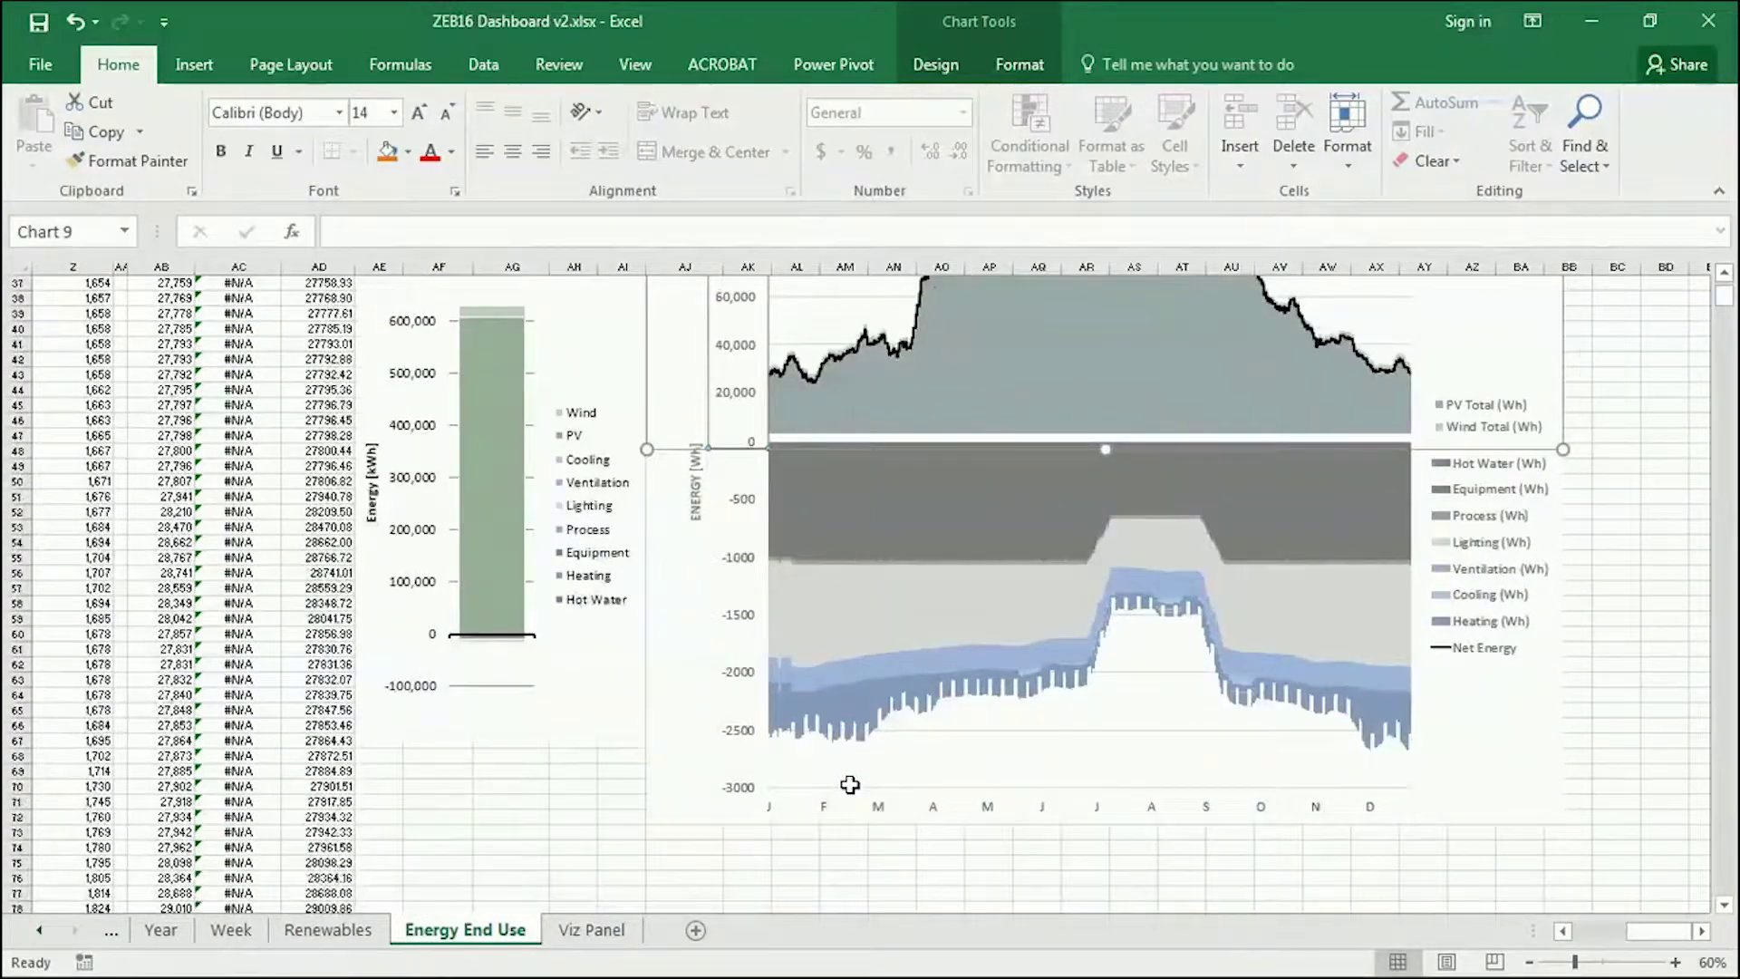
{"action": "scroll", "coordinate": [849, 785], "scroll_direction": "up", "scroll_amount": 1}
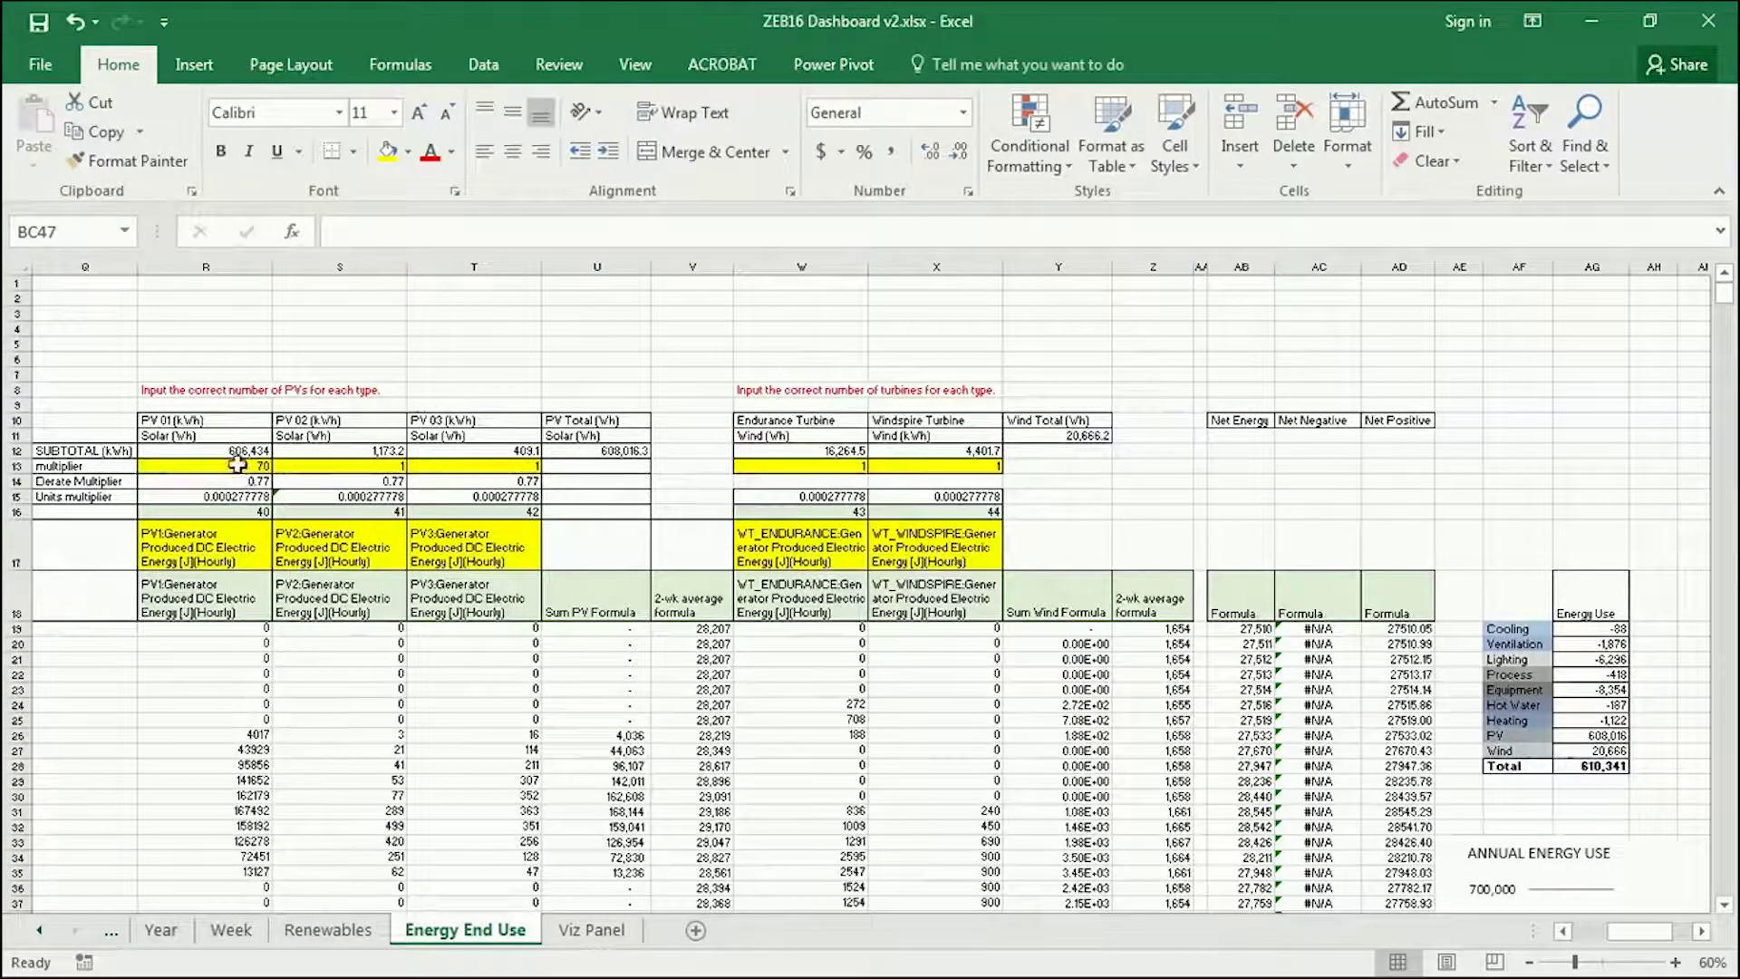
Step: Zoom in on the PV multiplier cells R13:T13 and compare them against the Renewables sheet
{"action": "left_click_drag", "start_coordinate": [238, 464], "coordinate": [521, 465]}
{"action": "left_click", "coordinate": [1675, 962]}
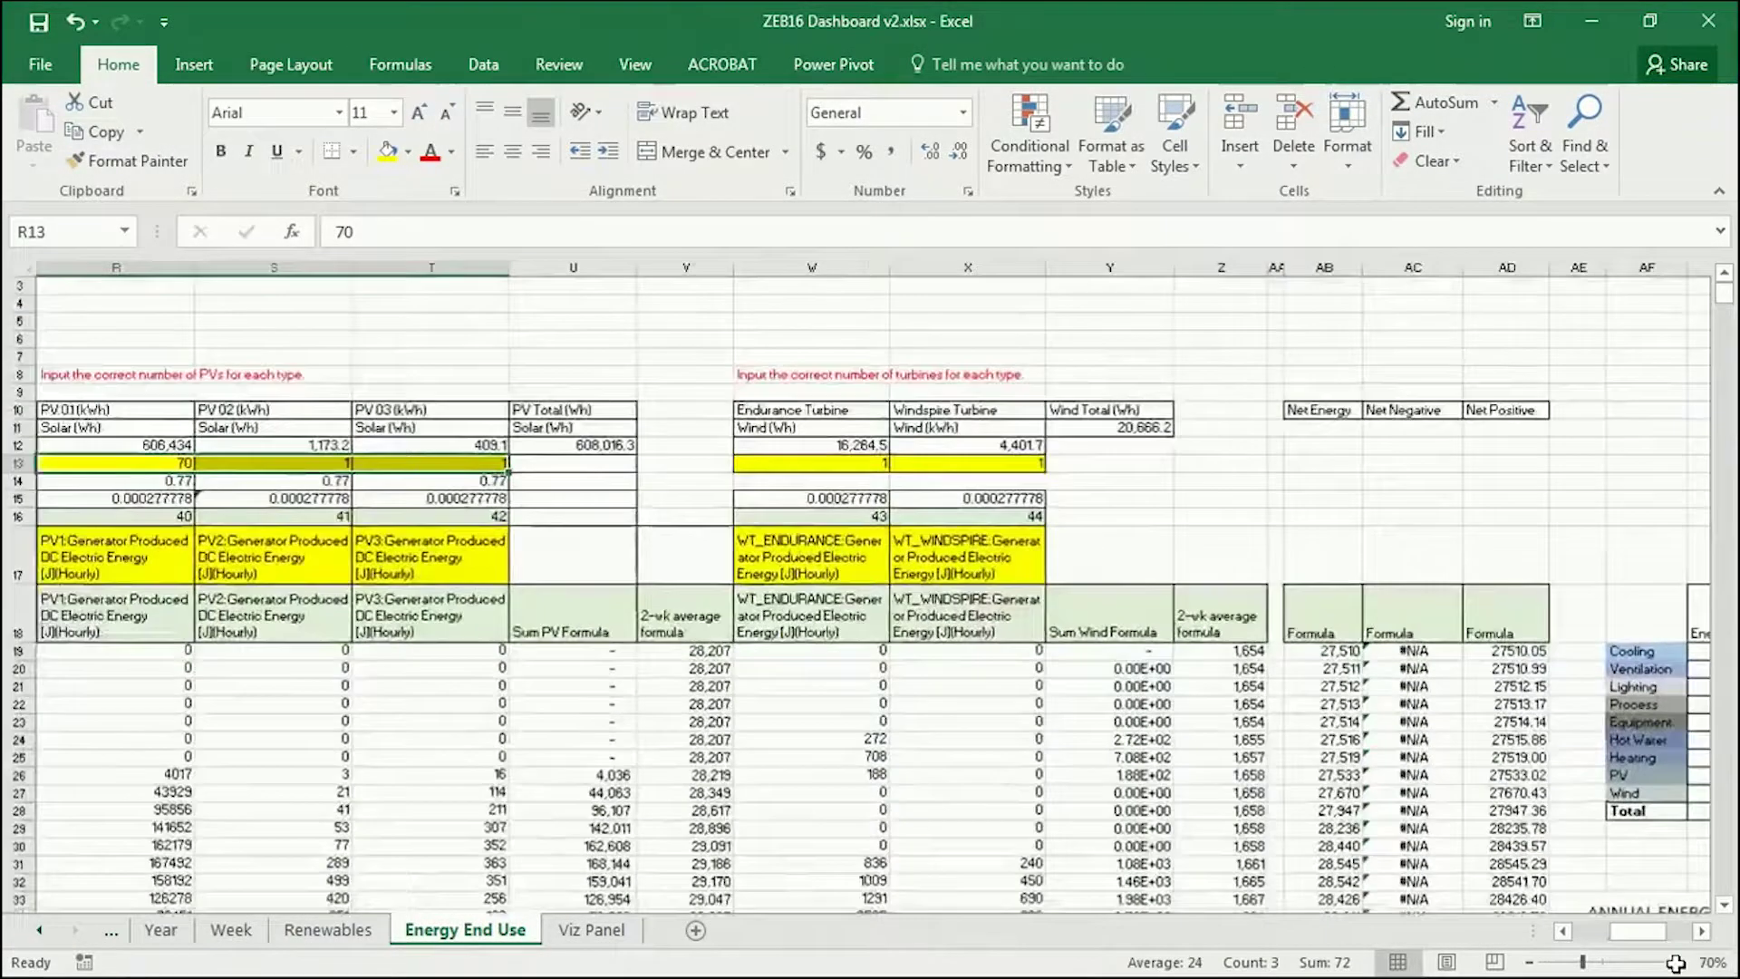
{"action": "left_click", "coordinate": [1675, 963]}
{"action": "left_click", "coordinate": [1561, 931]}
{"action": "left_click", "coordinate": [1561, 931]}
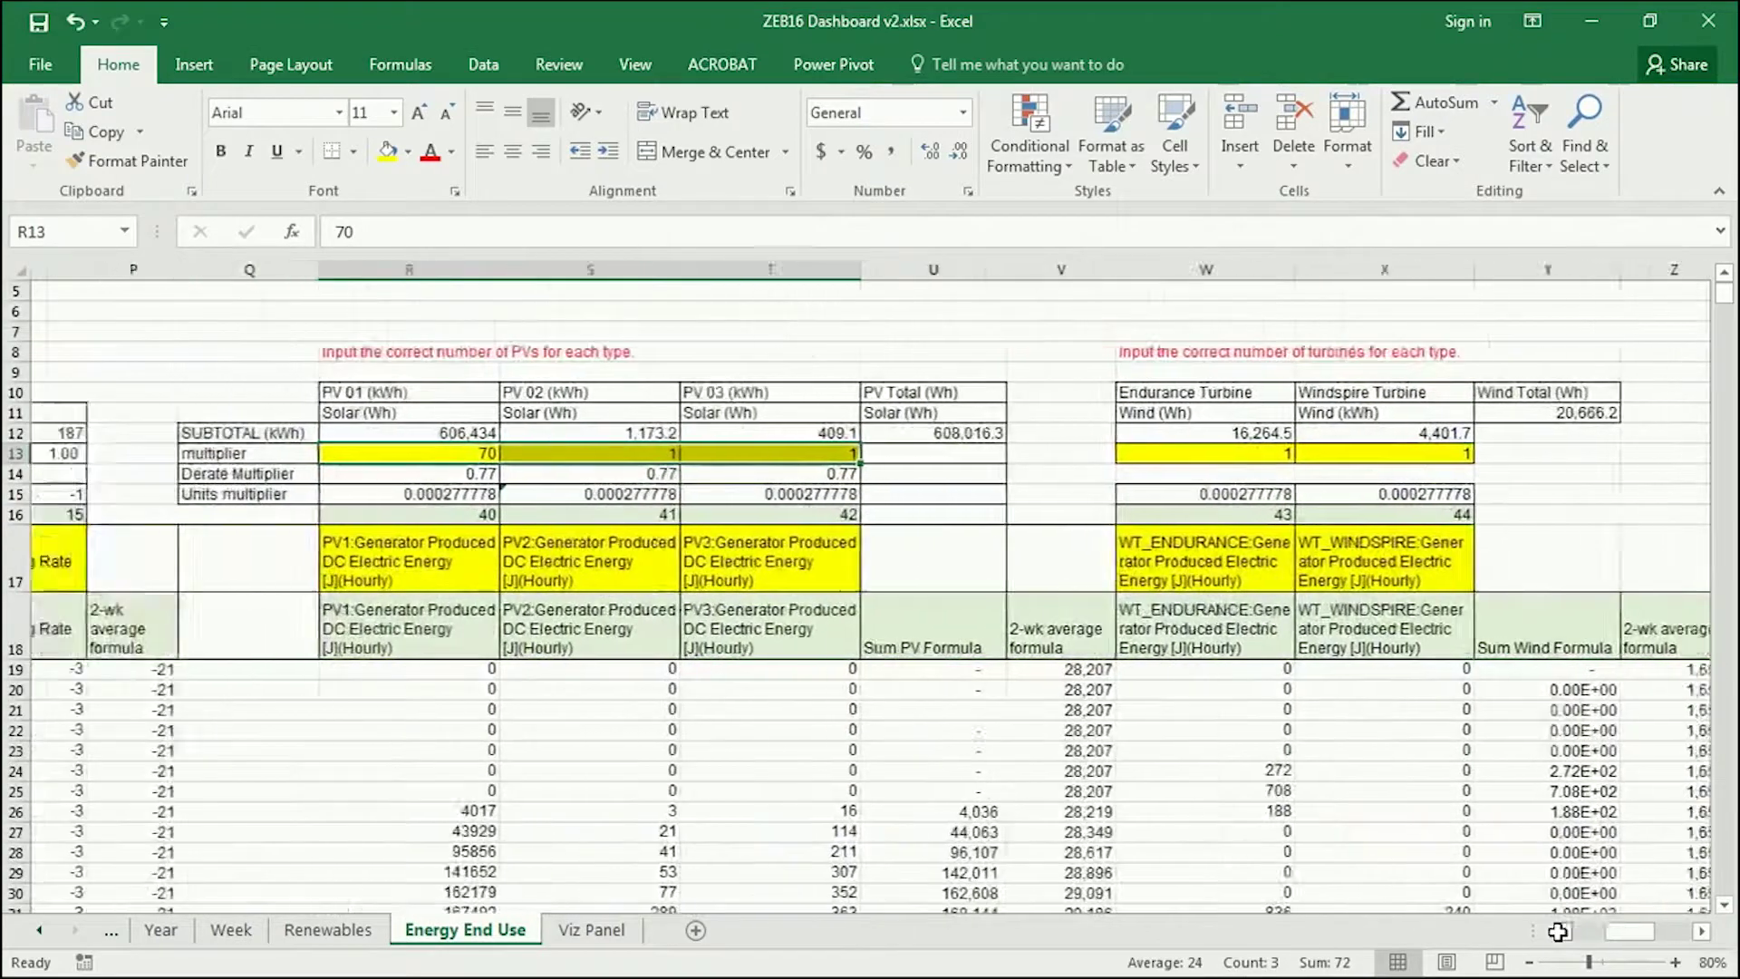
{"action": "left_click", "coordinate": [542, 453]}
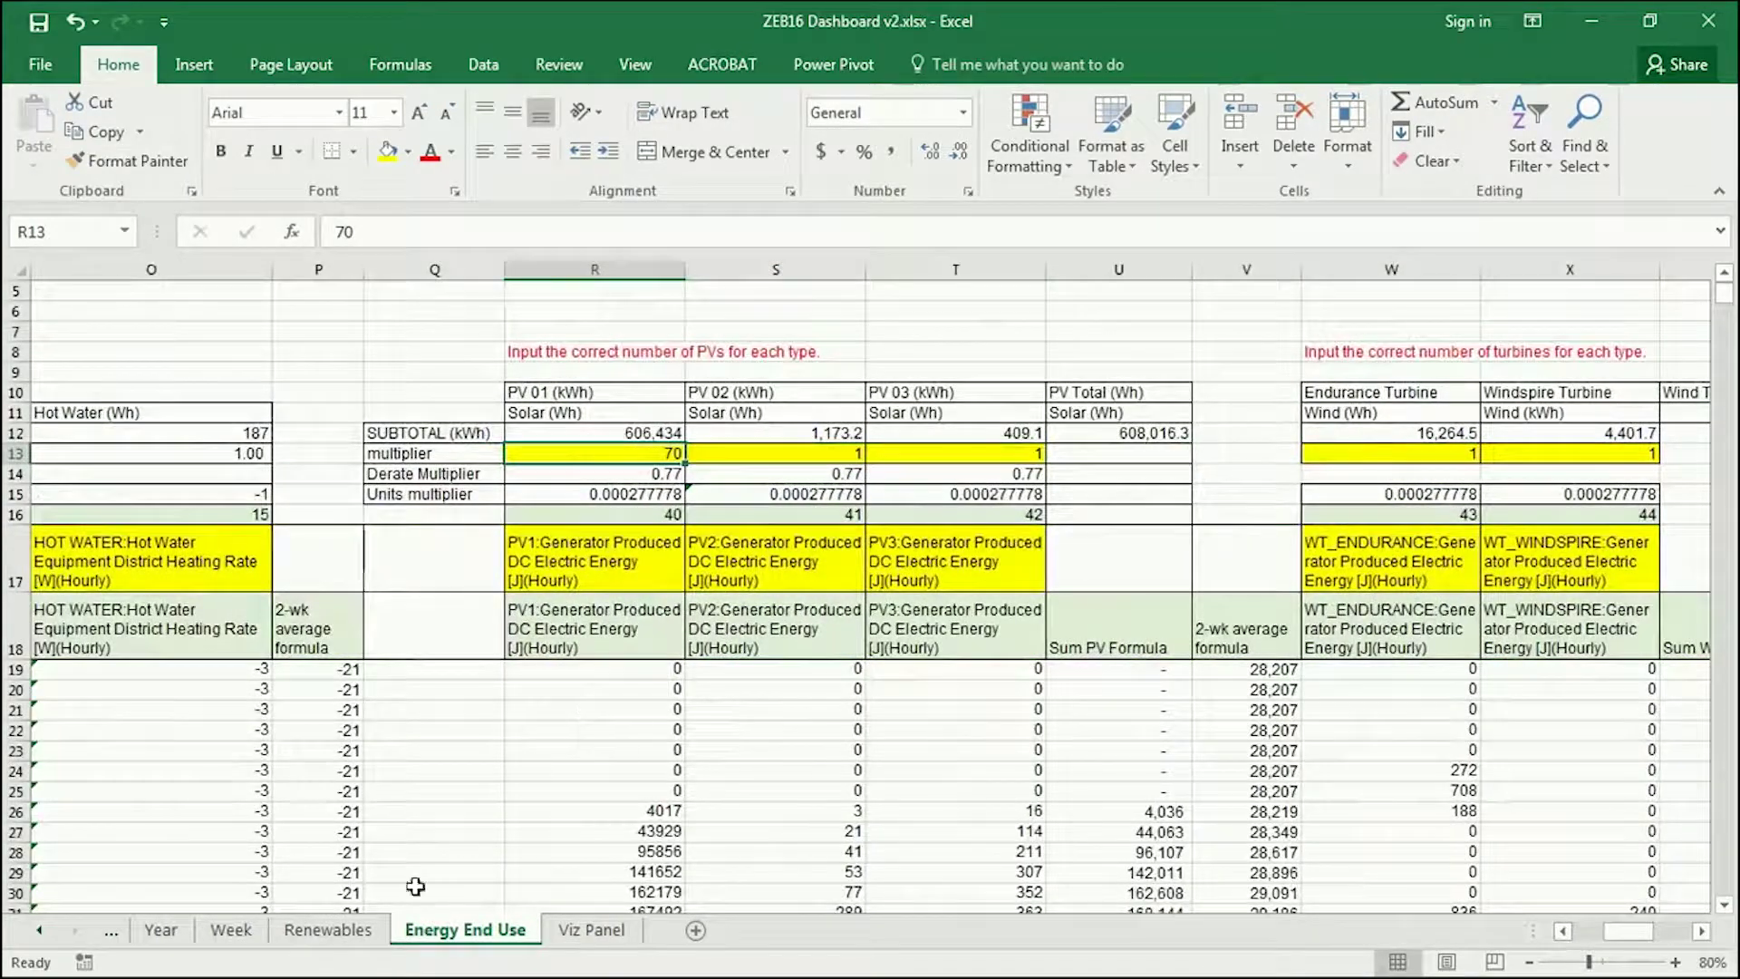
{"action": "left_click", "coordinate": [328, 929]}
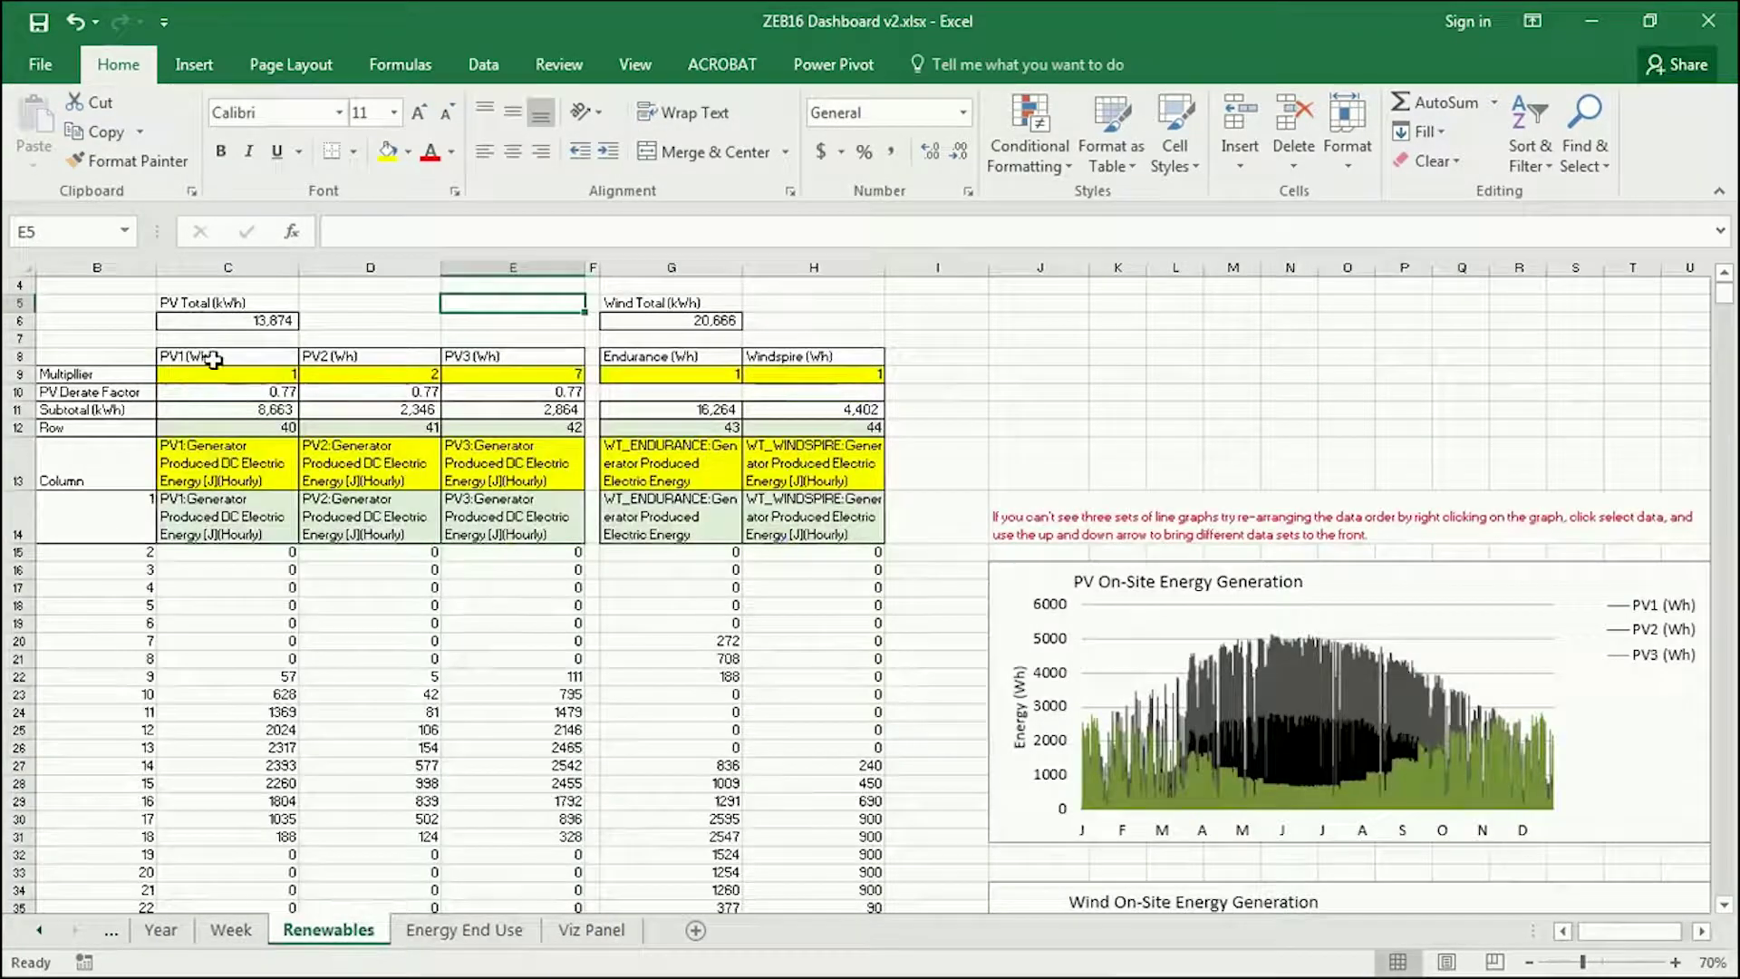
{"action": "left_click", "coordinate": [475, 929]}
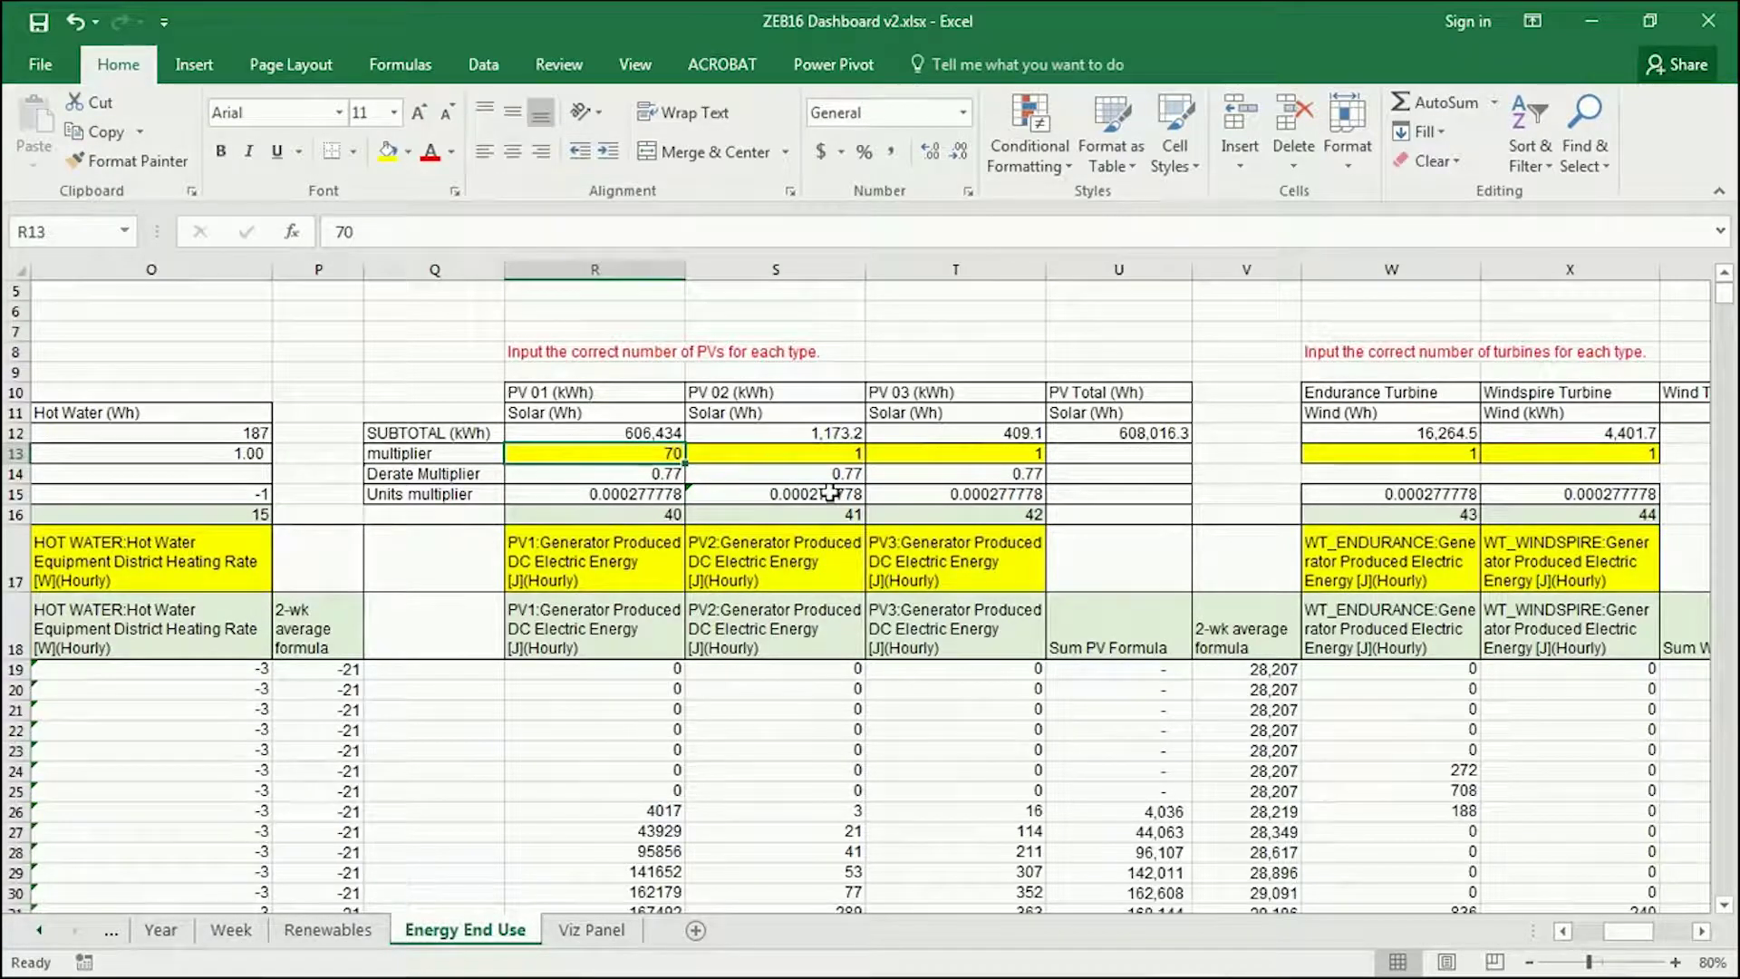
Step: Enter PV multipliers 1, 2 and 7 in R13, S13 and T13
{"action": "type", "text": "1"}
{"action": "left_click", "coordinate": [784, 456]}
{"action": "type", "text": "2"}
{"action": "key", "text": "Tab"}
{"action": "type", "text": "7"}
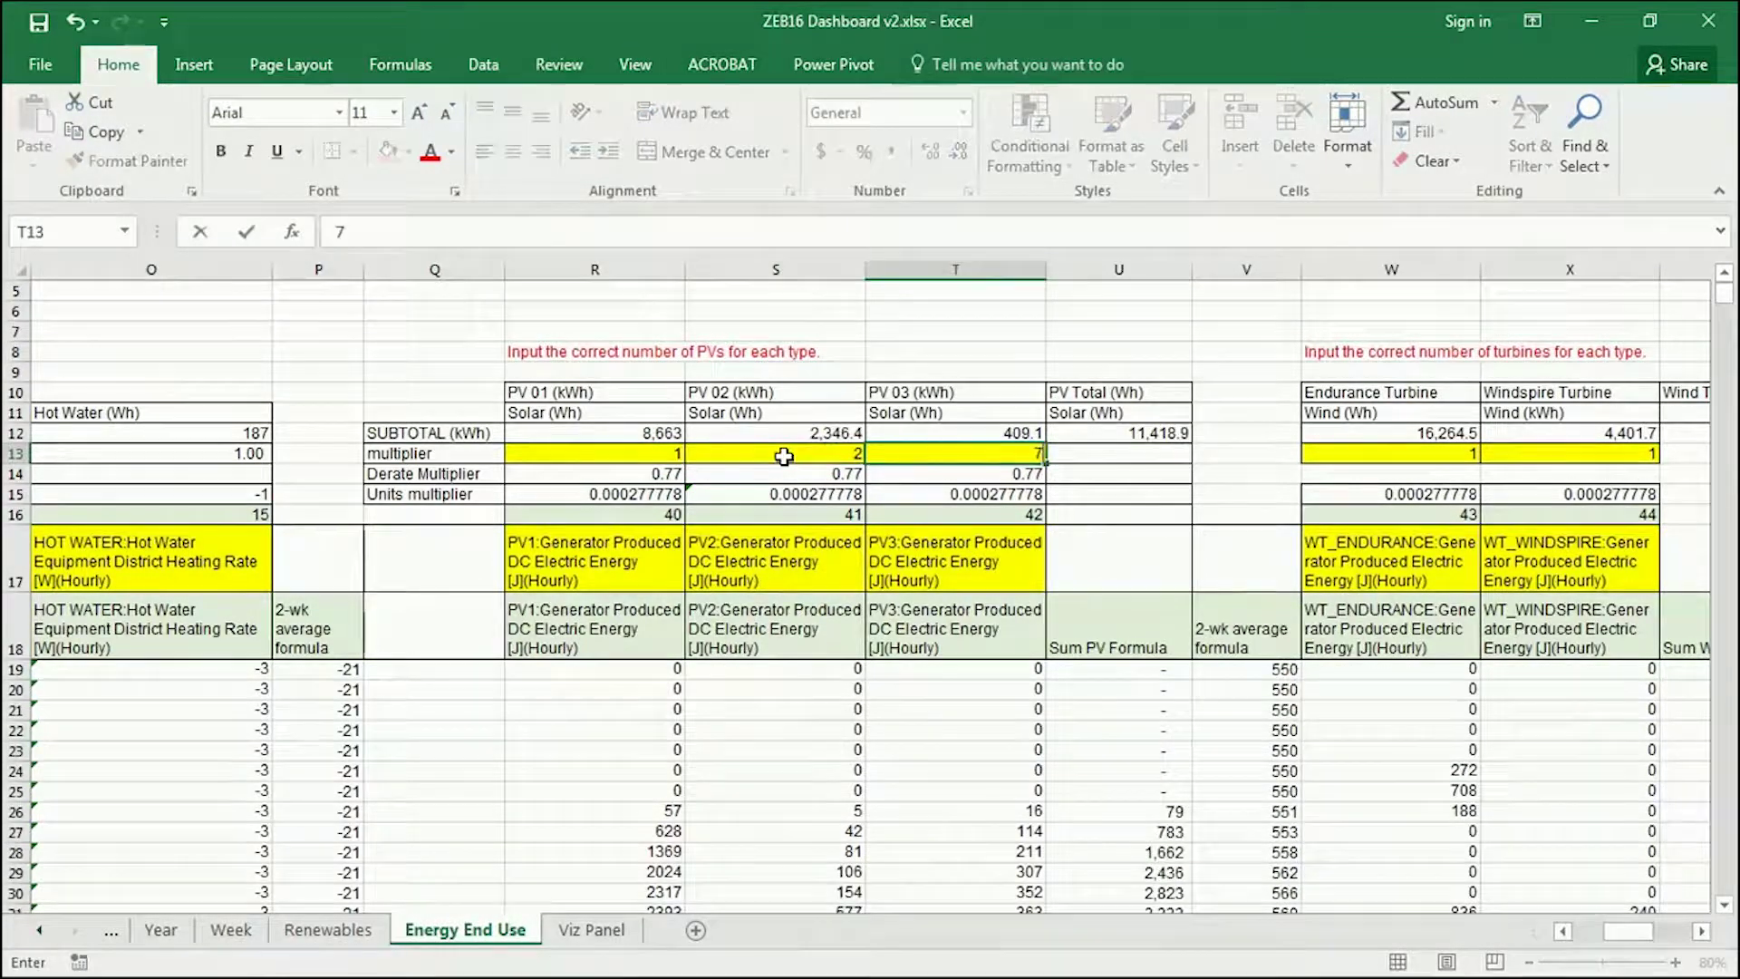
{"action": "key", "text": "Tab"}
{"action": "left_click", "coordinate": [775, 291]}
{"action": "left_click_drag", "start_coordinate": [1628, 932], "coordinate": [1657, 932]}
{"action": "scroll", "coordinate": [1000, 614], "scroll_direction": "down", "scroll_amount": 9}
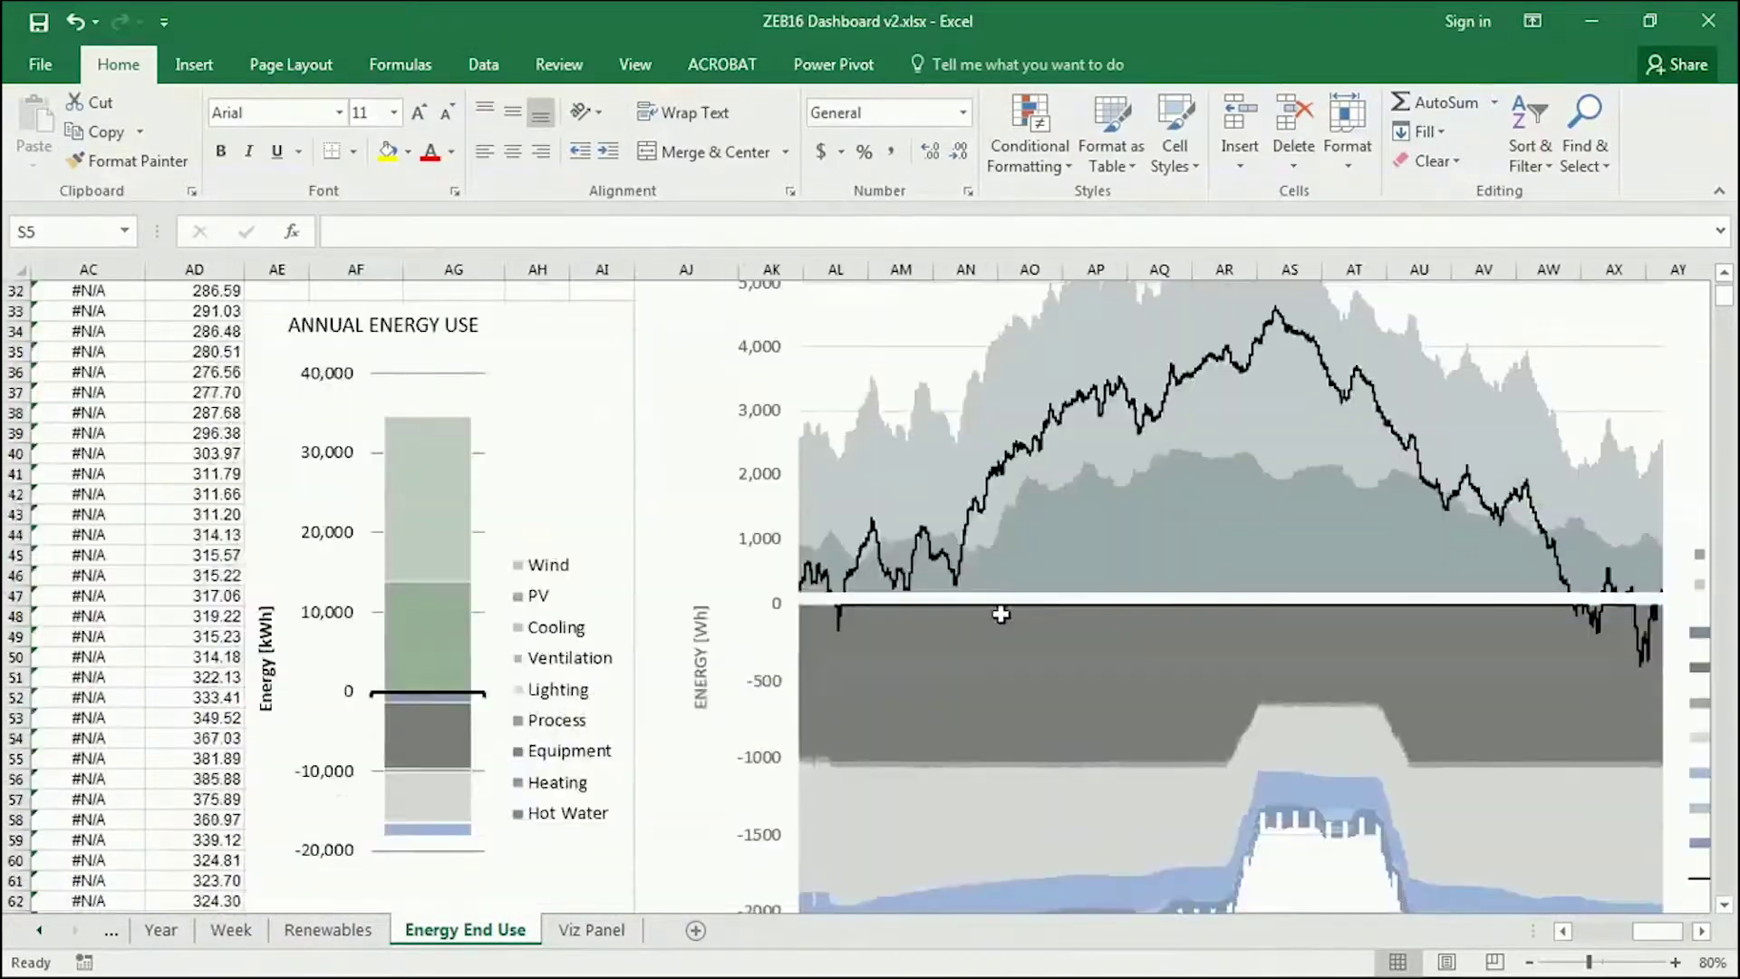
{"action": "left_click", "coordinate": [1528, 962]}
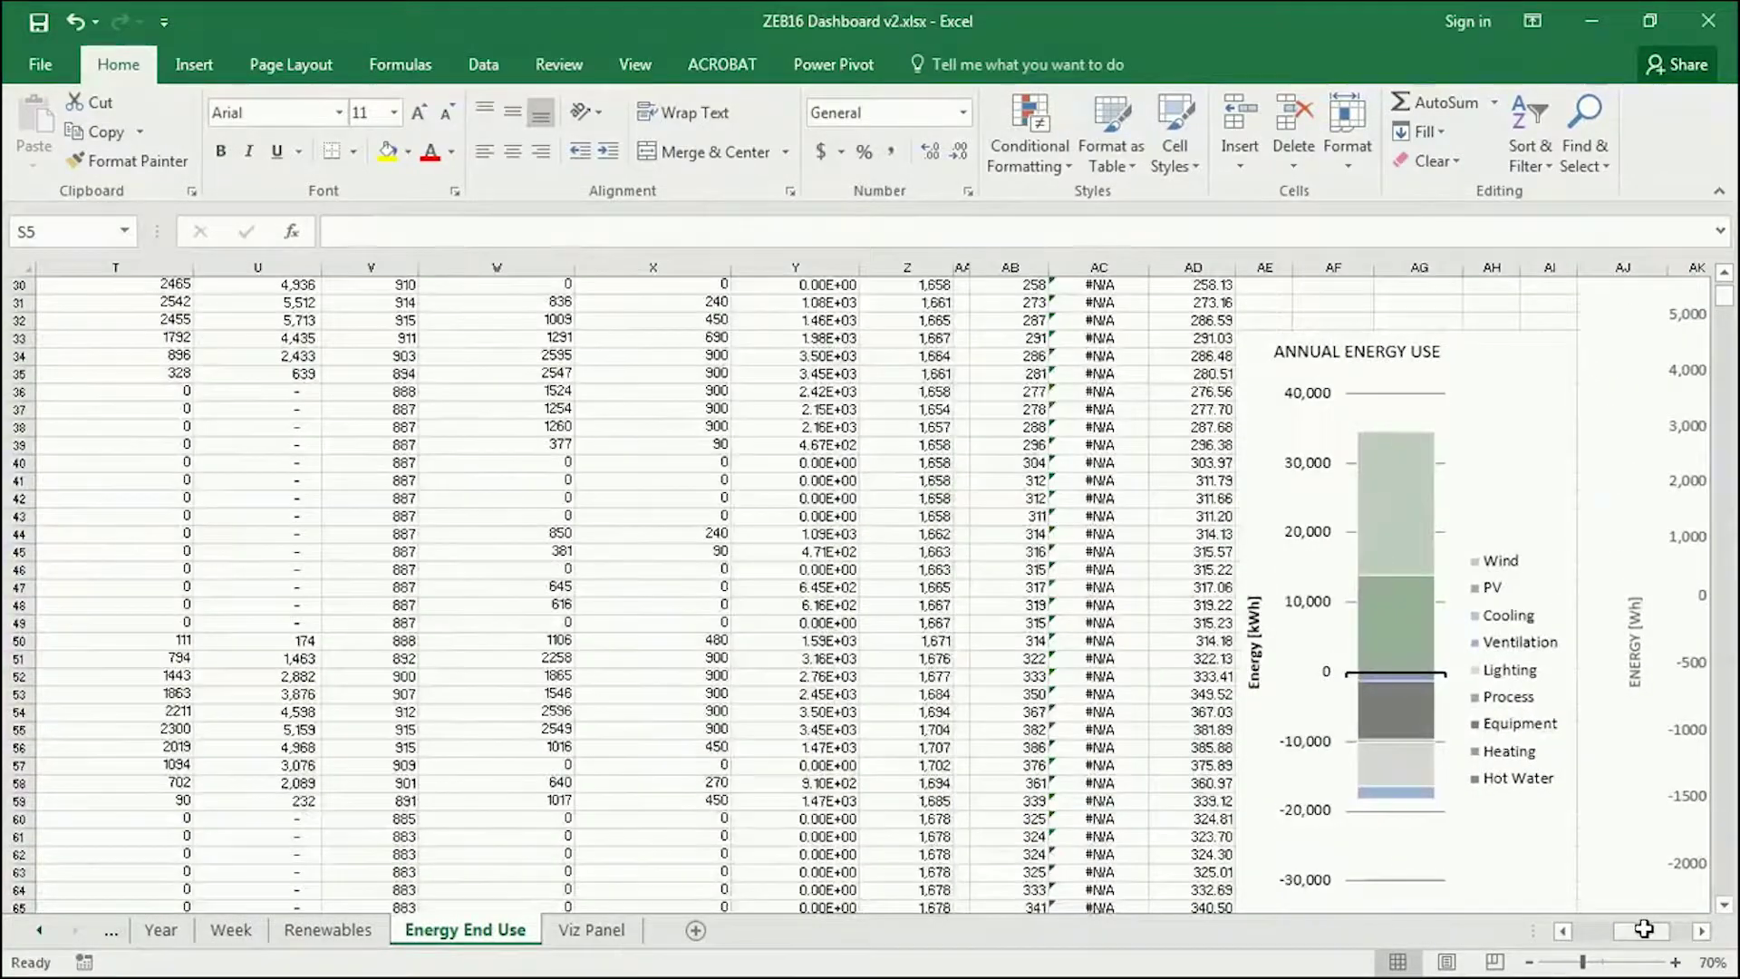
{"action": "left_click_drag", "start_coordinate": [1639, 931], "coordinate": [1669, 930]}
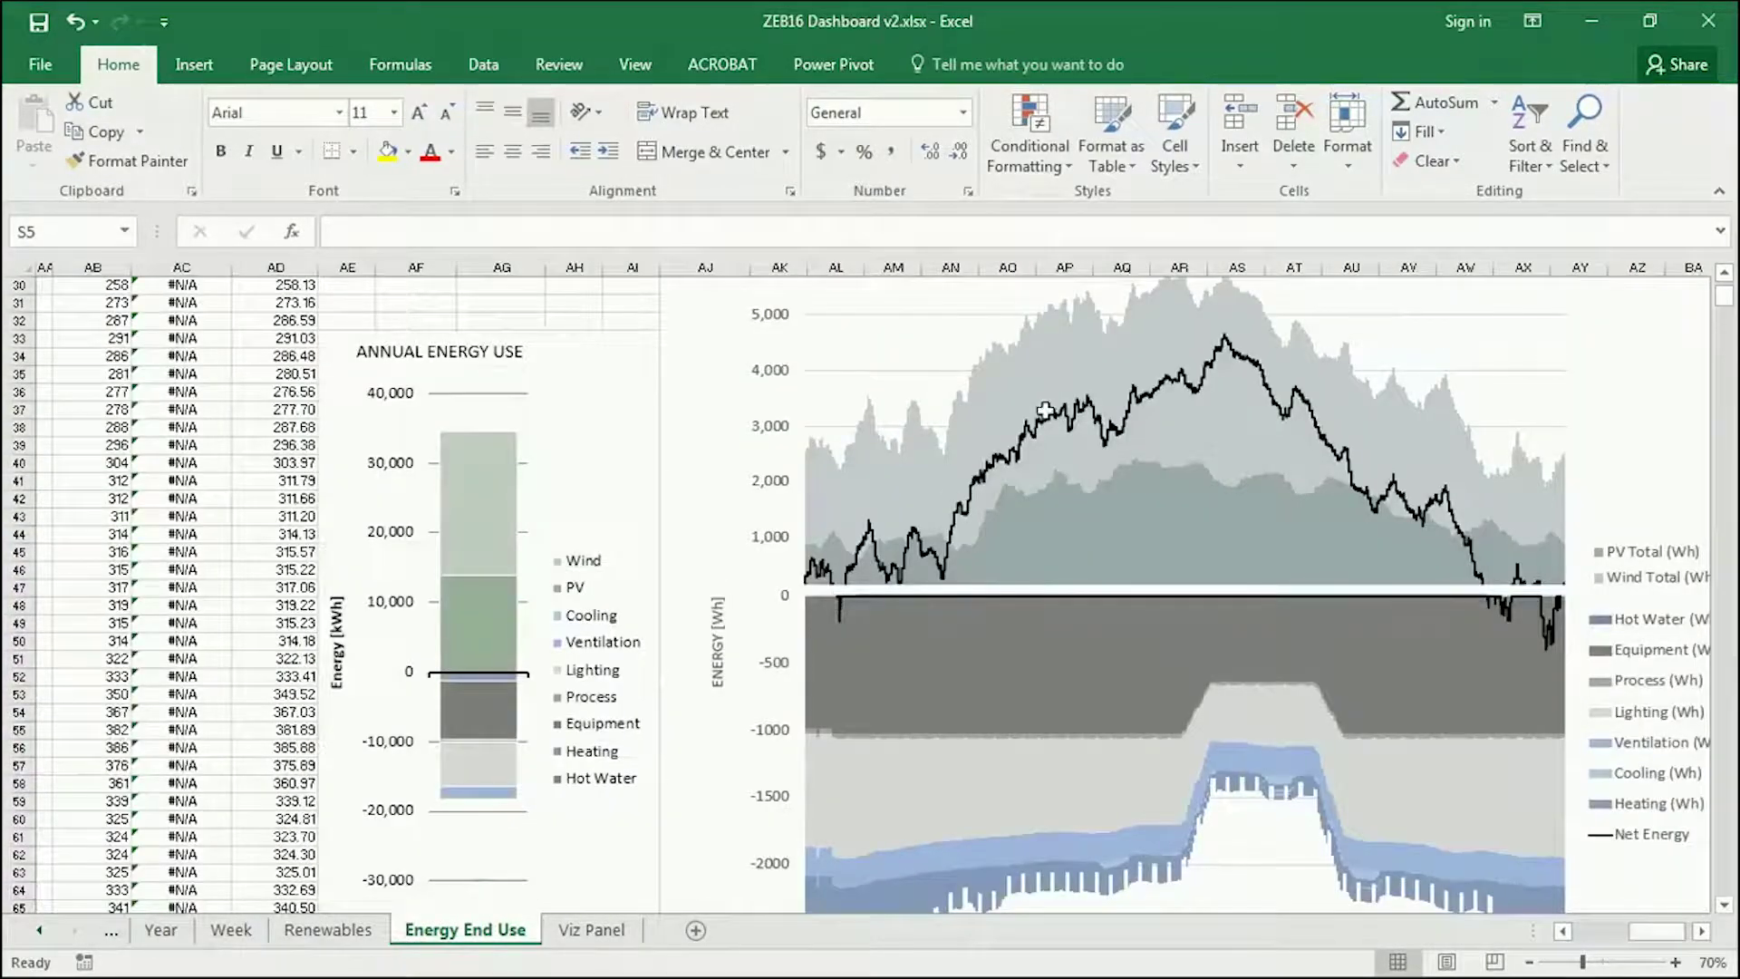
{"action": "scroll", "coordinate": [1133, 591], "scroll_direction": "up", "scroll_amount": 2}
{"action": "scroll", "coordinate": [1128, 593], "scroll_direction": "down", "scroll_amount": 2}
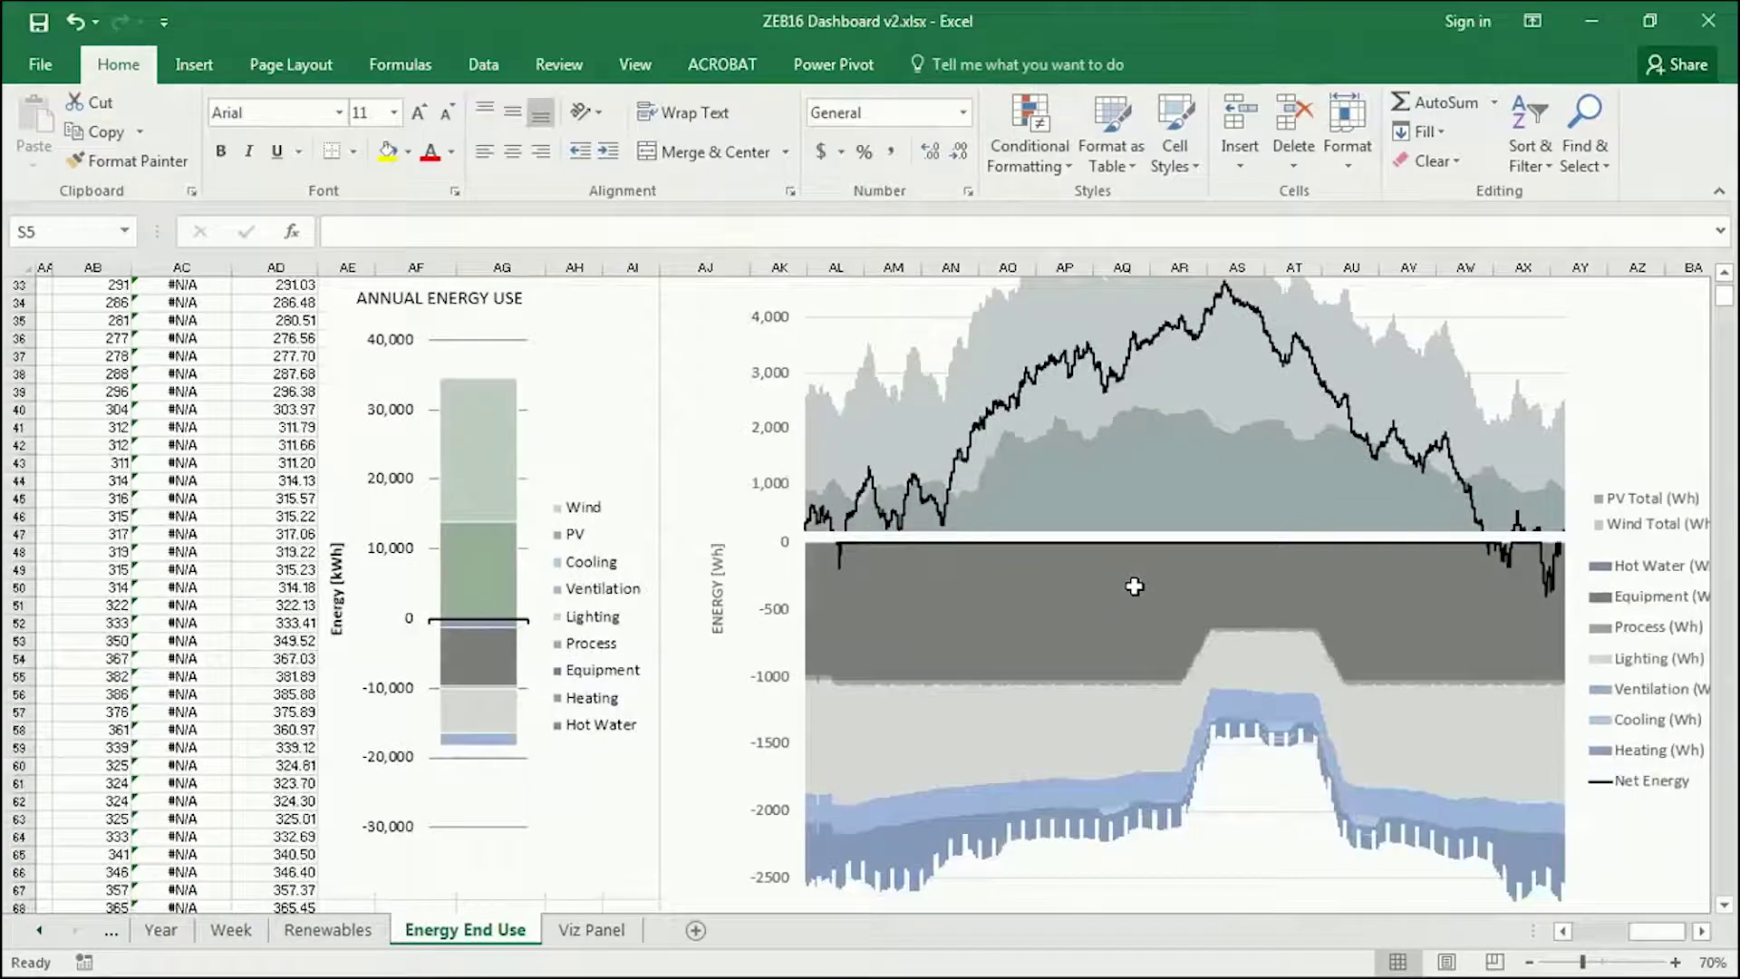
{"action": "scroll", "coordinate": [1105, 625], "scroll_direction": "up", "scroll_amount": 2}
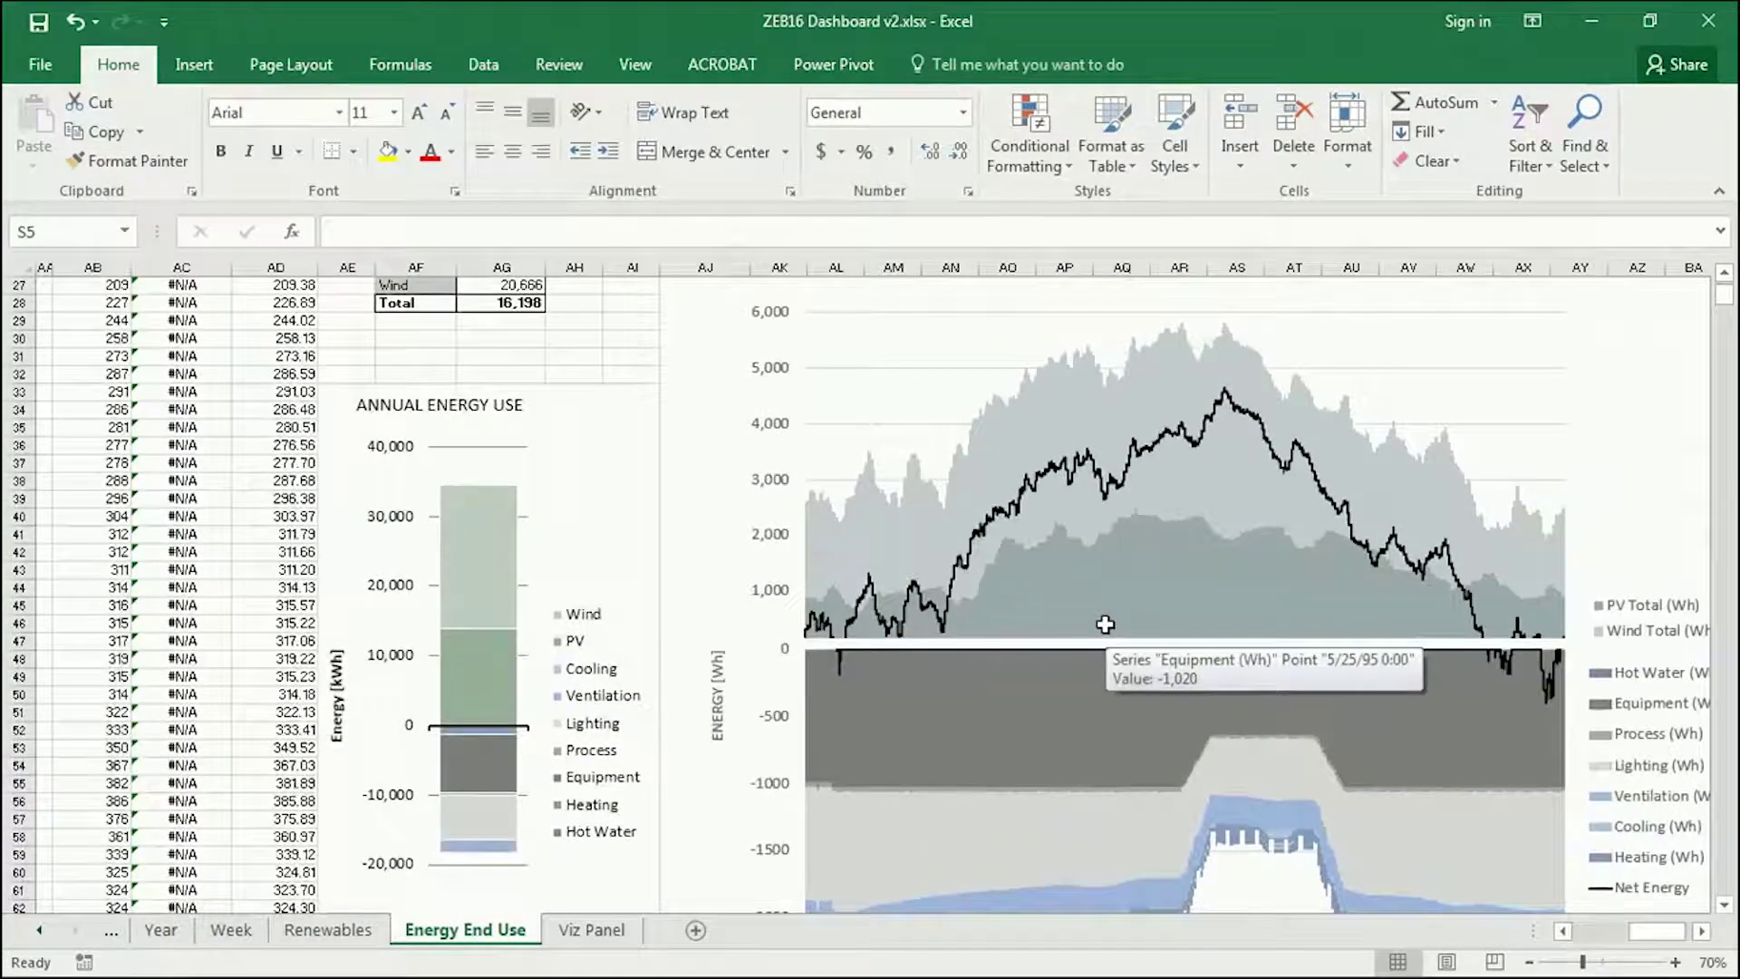
{"action": "scroll", "coordinate": [1115, 662], "scroll_direction": "down", "scroll_amount": 5}
{"action": "scroll", "coordinate": [1296, 691], "scroll_direction": "up", "scroll_amount": 4}
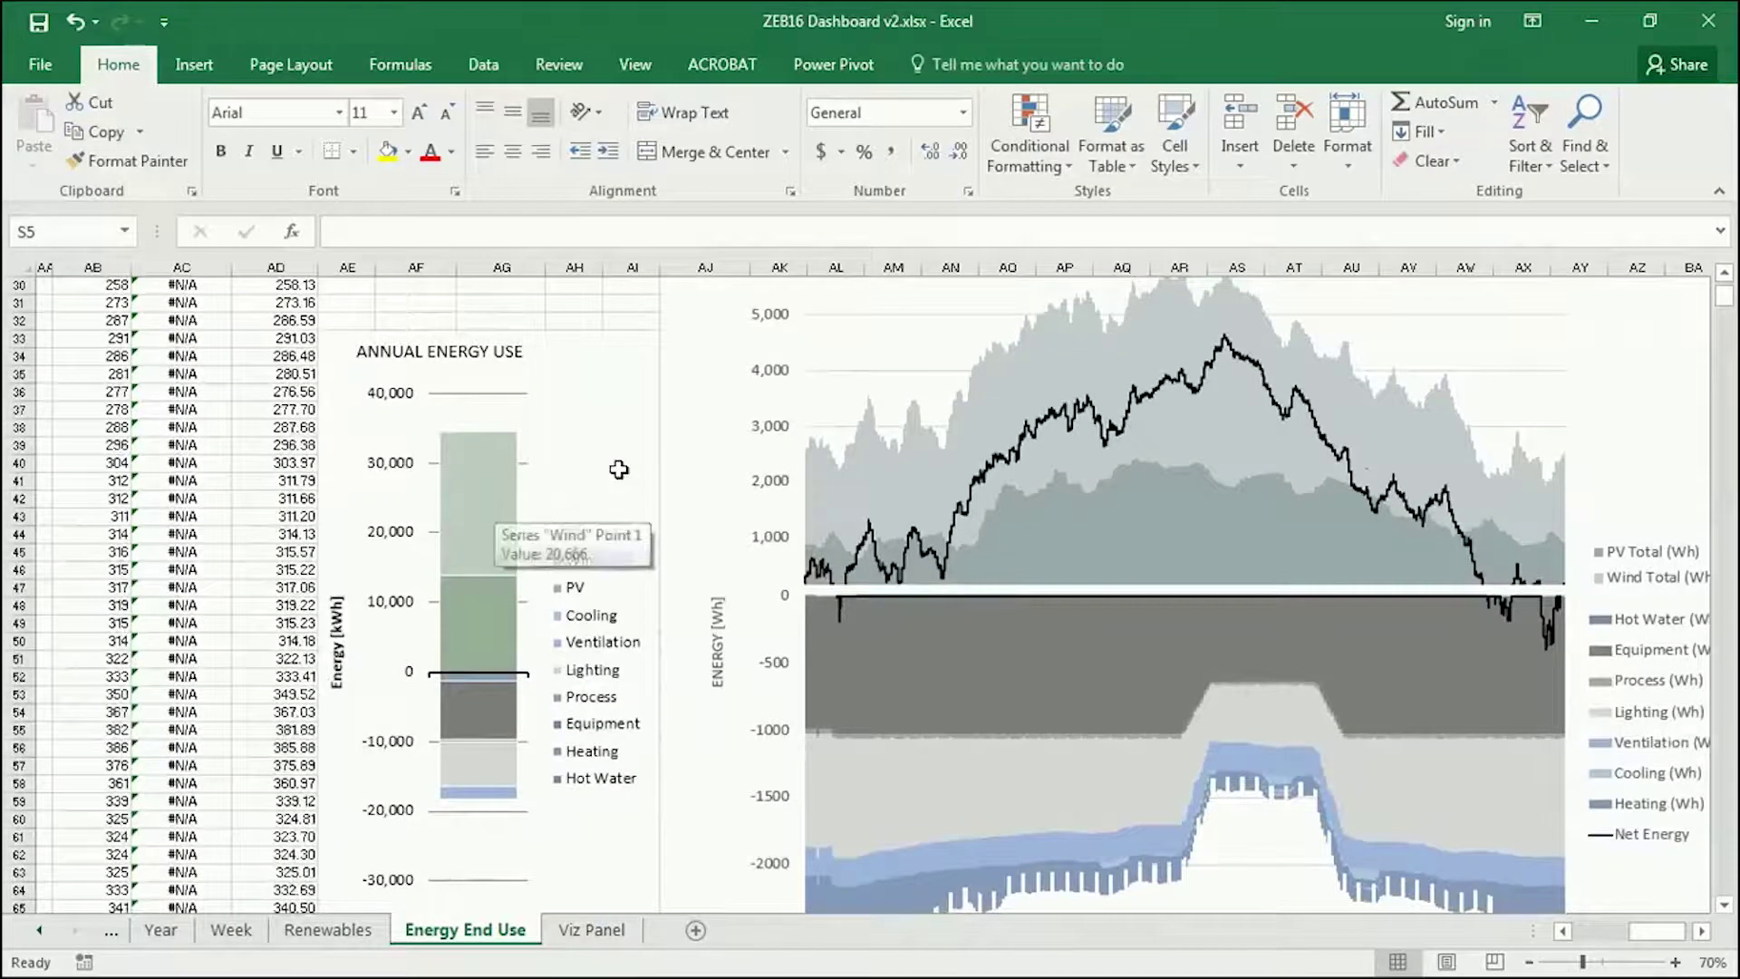
{"action": "left_click", "coordinate": [916, 438]}
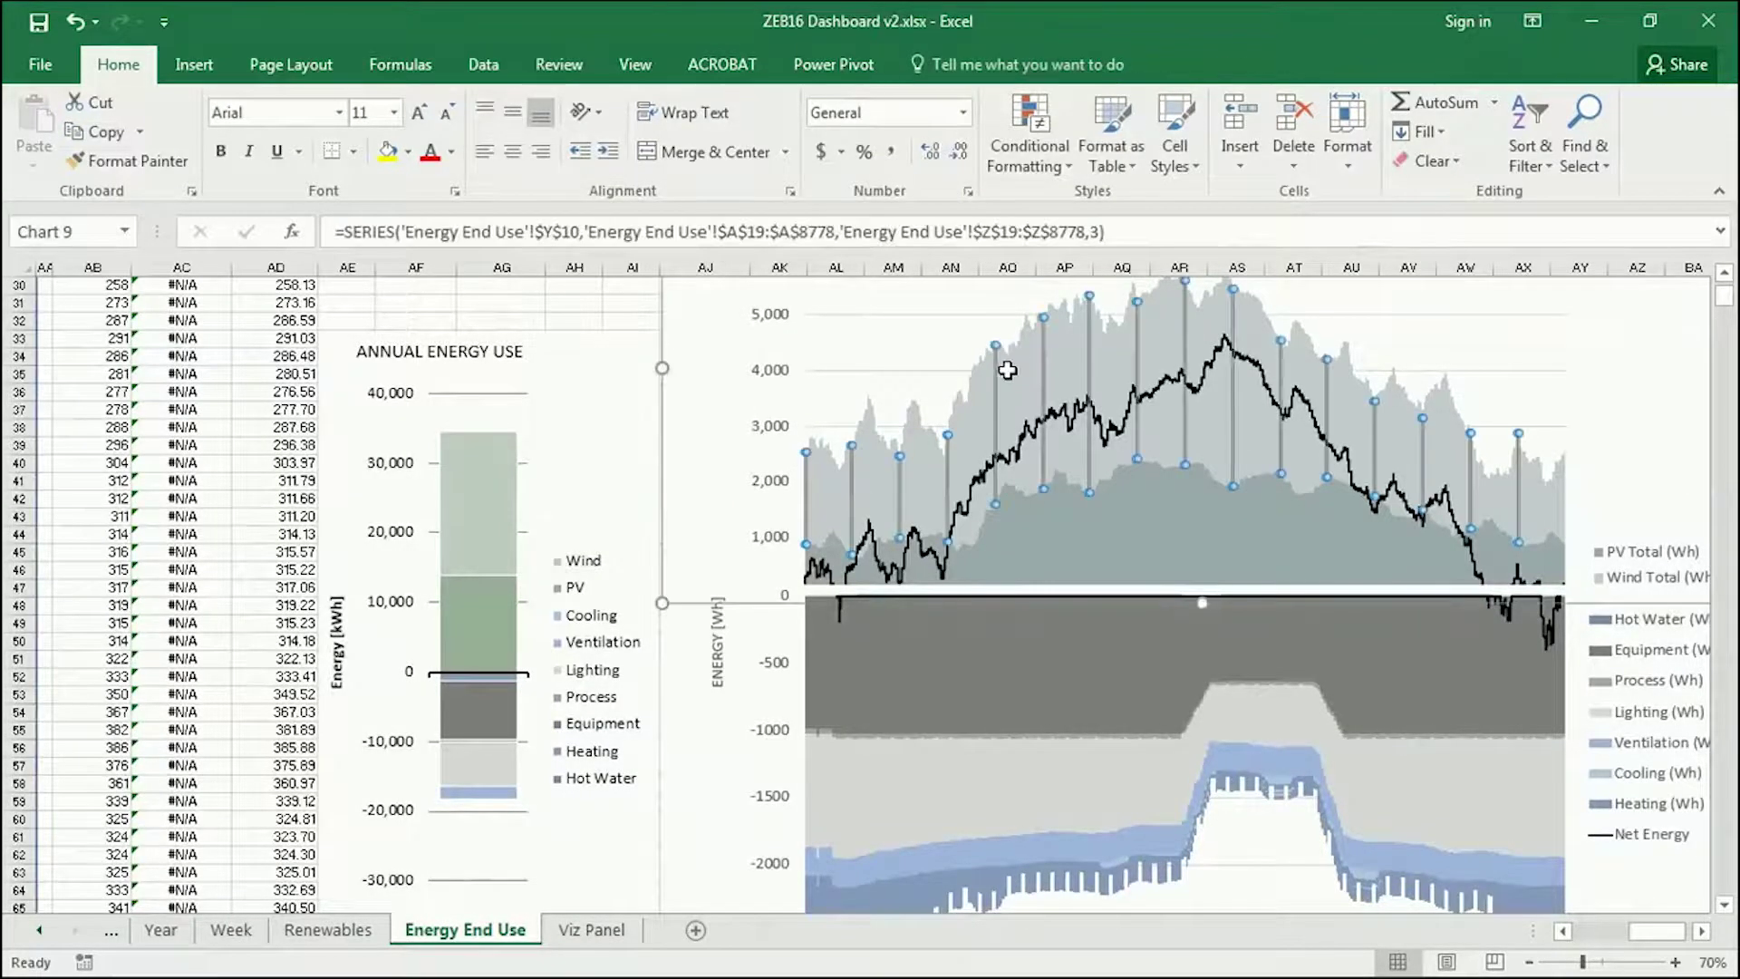
{"action": "scroll", "coordinate": [1052, 336], "scroll_direction": "up", "scroll_amount": 2}
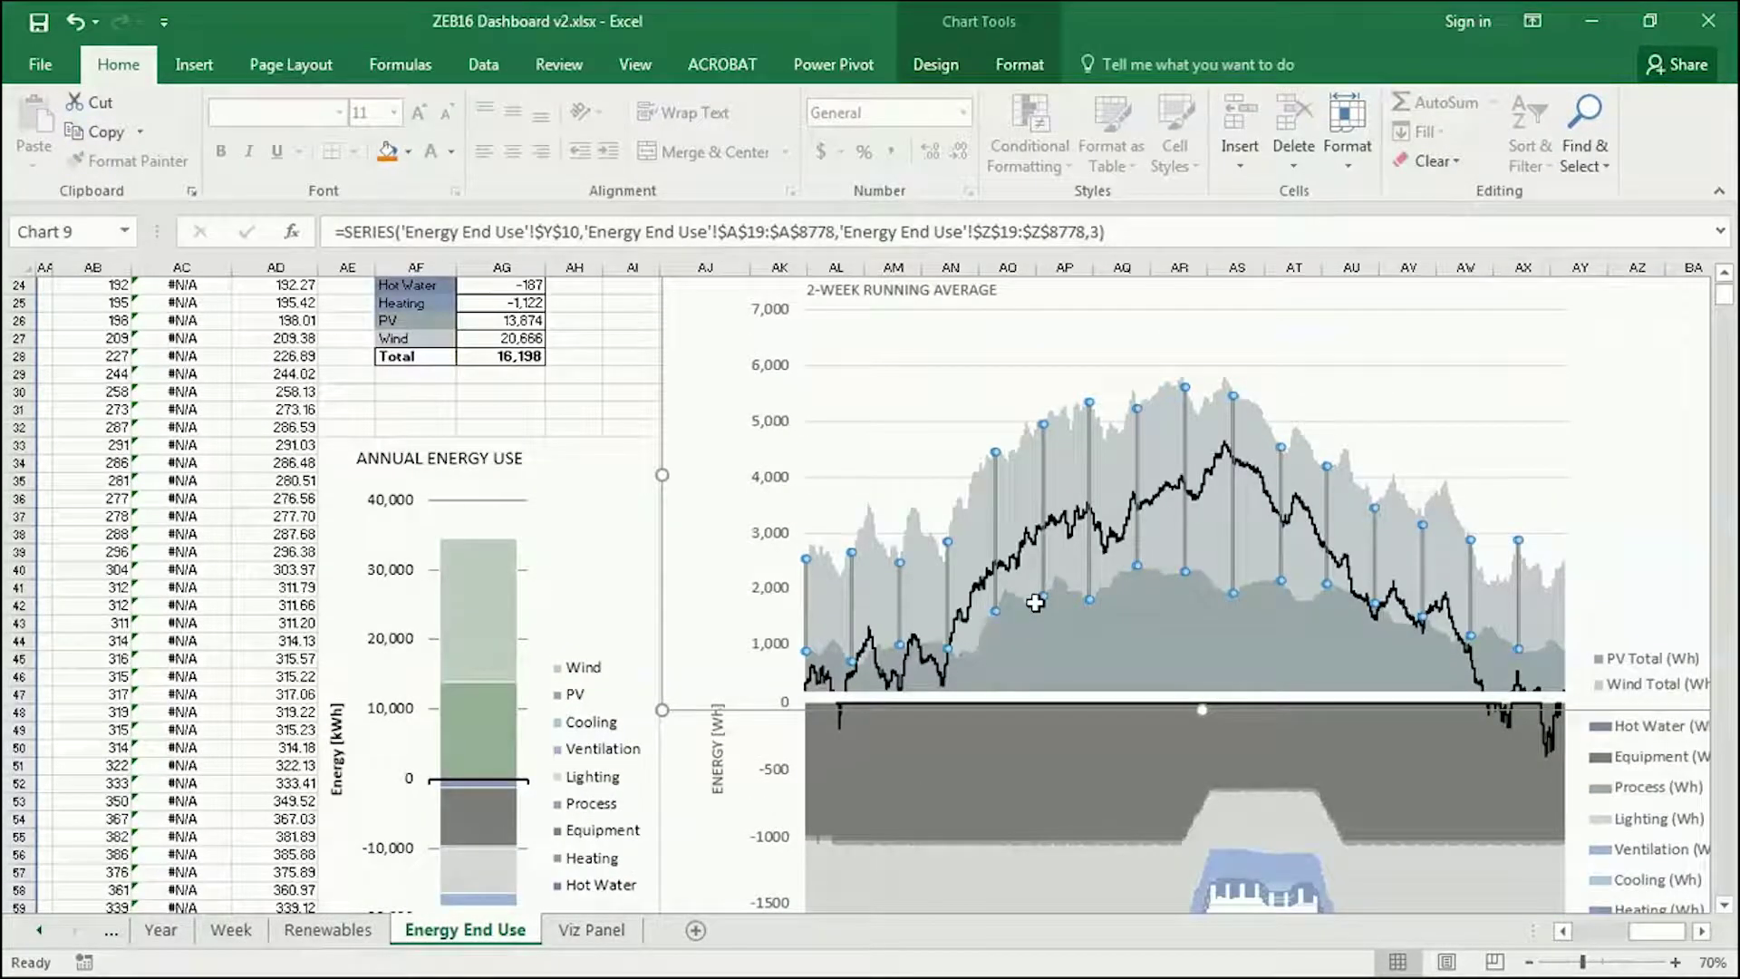
{"action": "scroll", "coordinate": [1192, 639], "scroll_direction": "down", "scroll_amount": 5}
{"action": "left_click", "coordinate": [941, 505]}
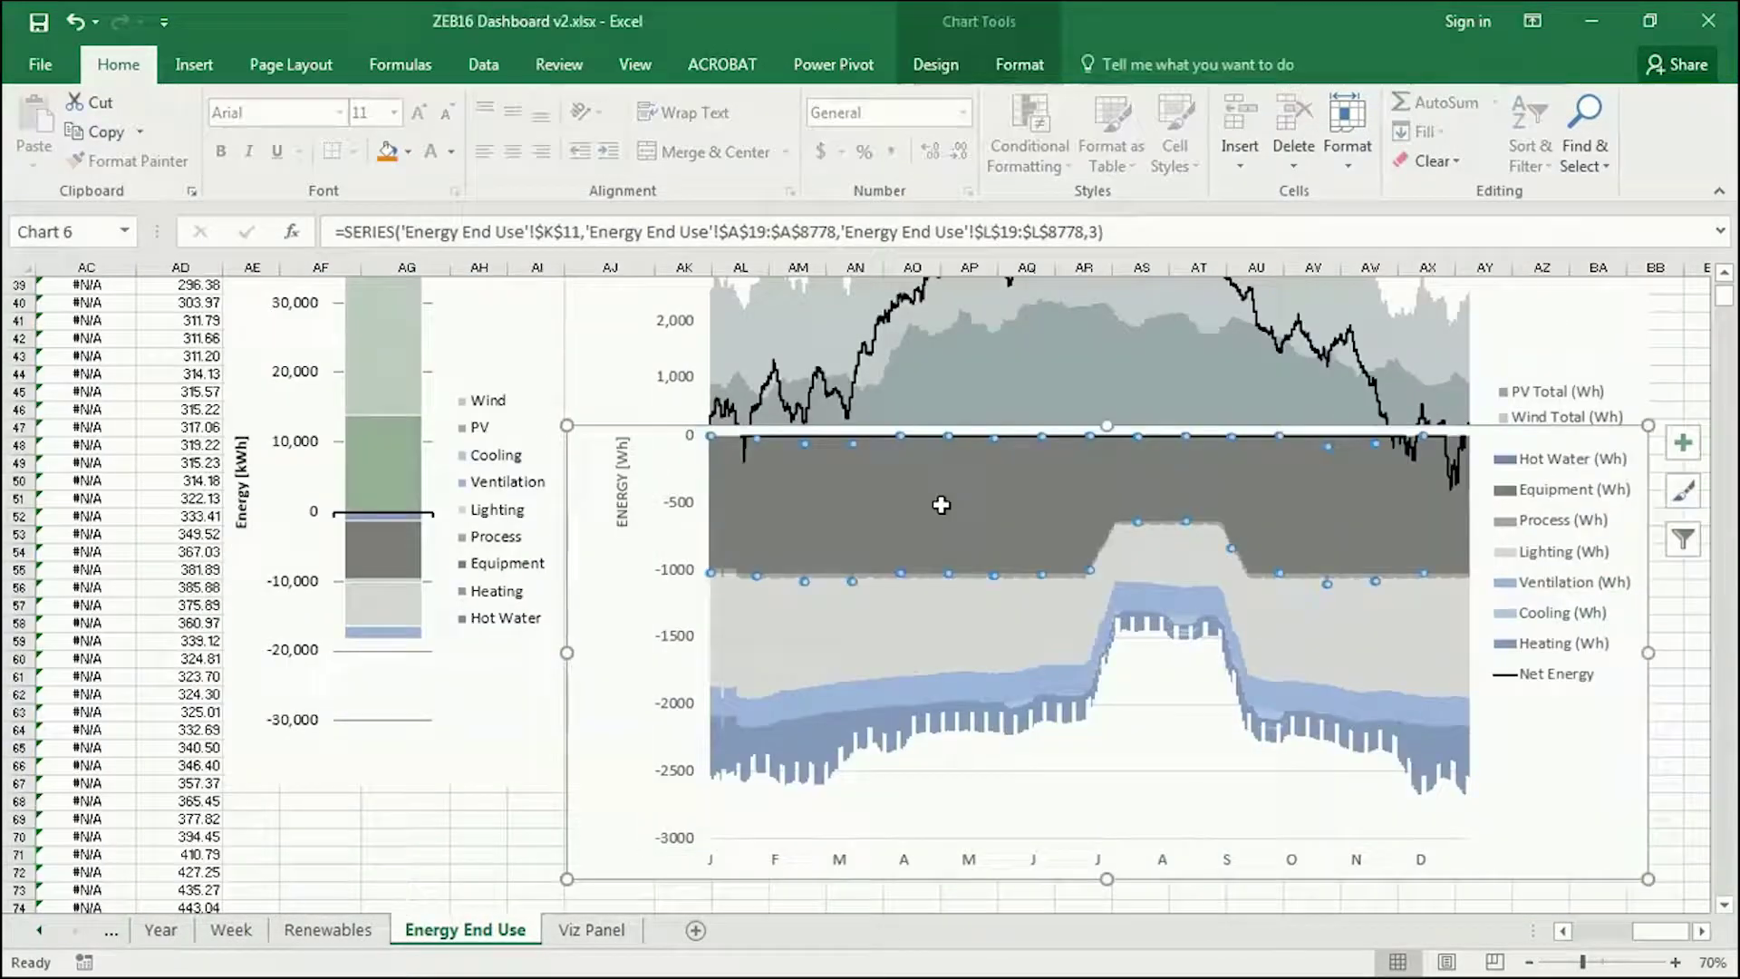
{"action": "left_click", "coordinate": [949, 614]}
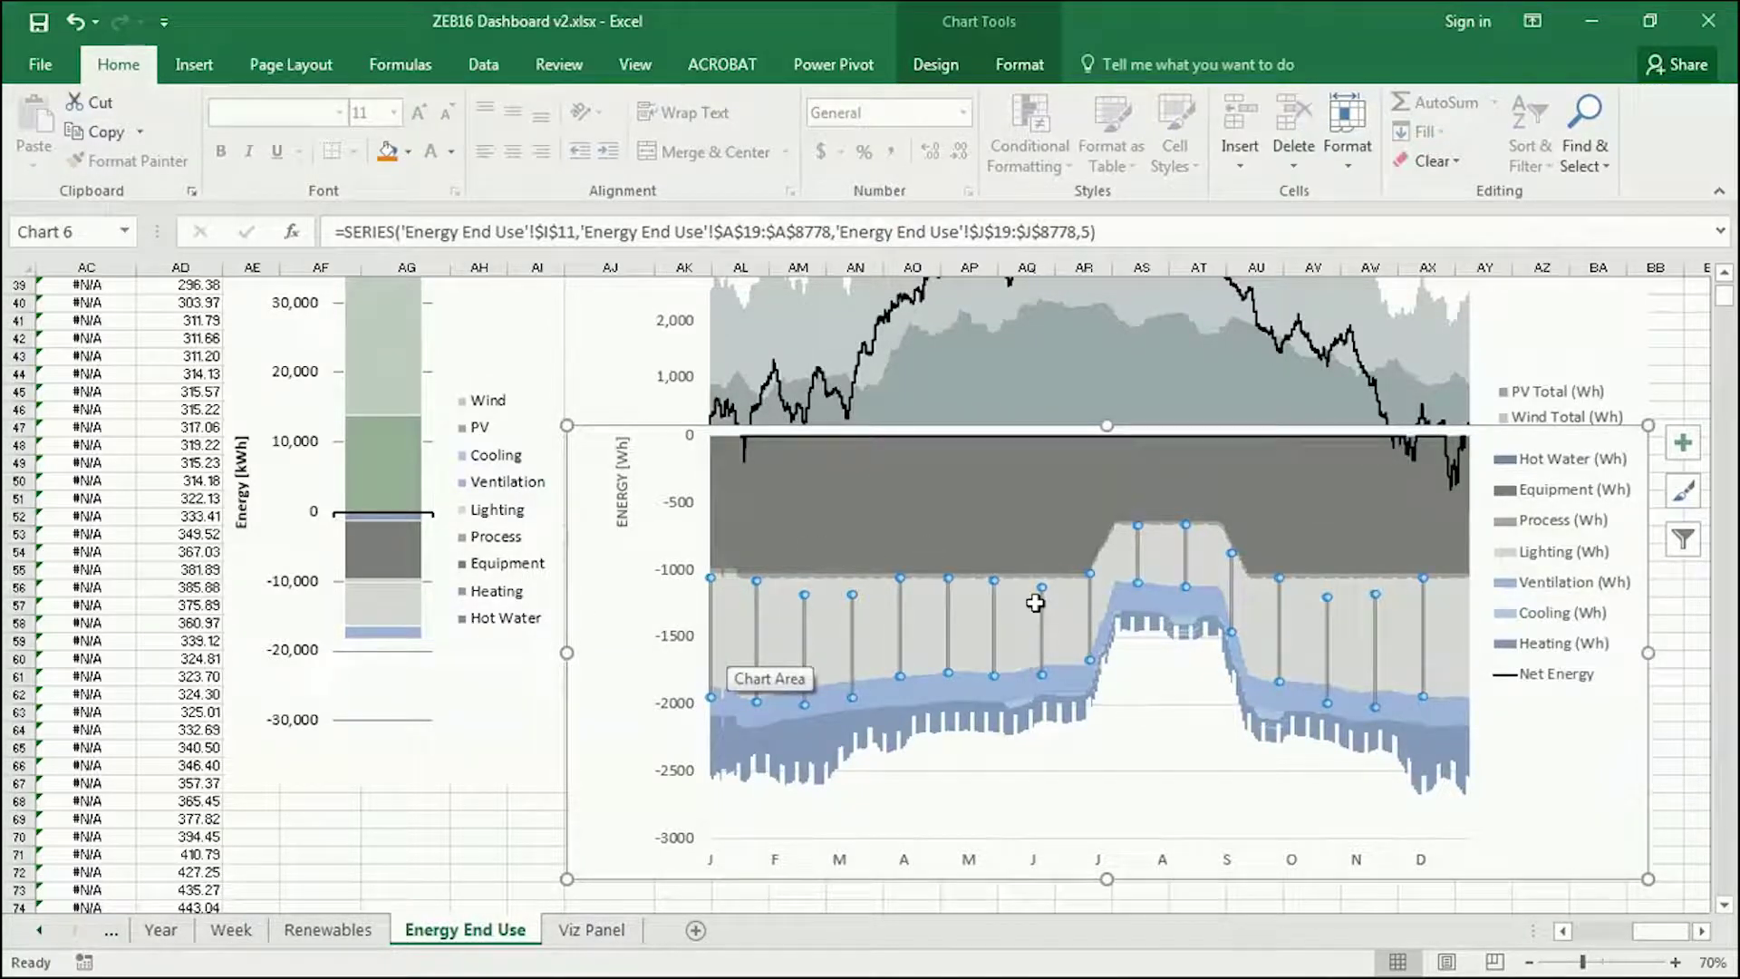
{"action": "left_click", "coordinate": [934, 695]}
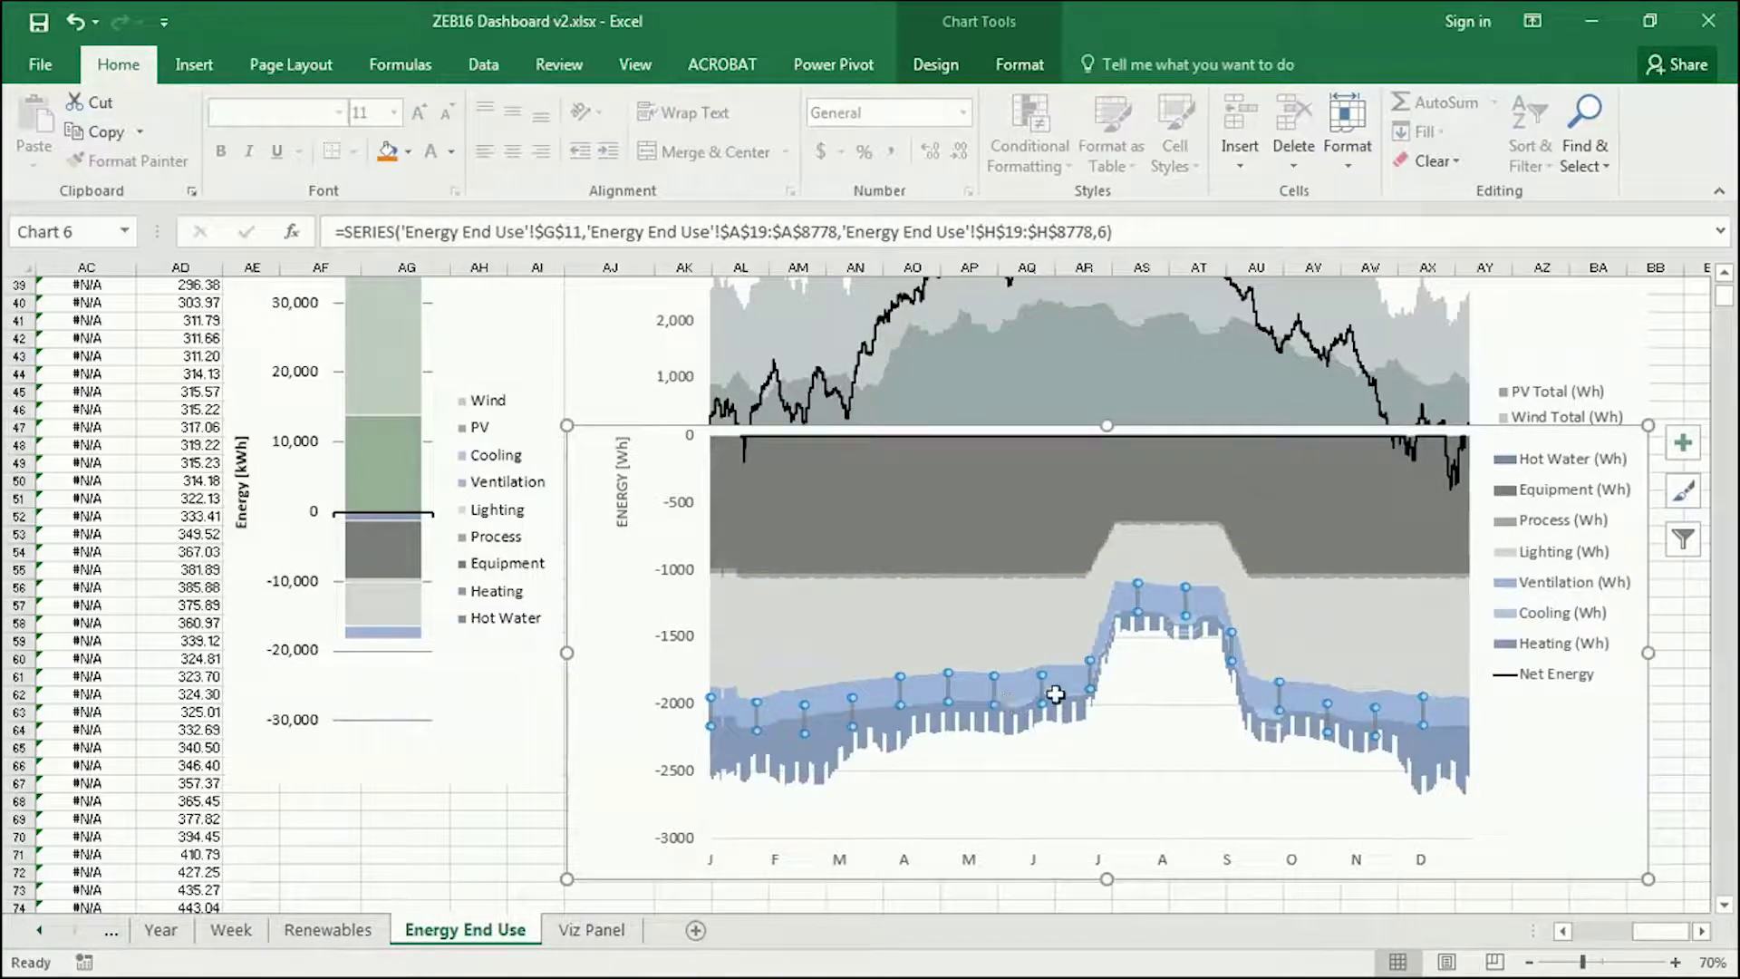
{"action": "left_click", "coordinate": [816, 741]}
{"action": "key", "text": "Escape"}
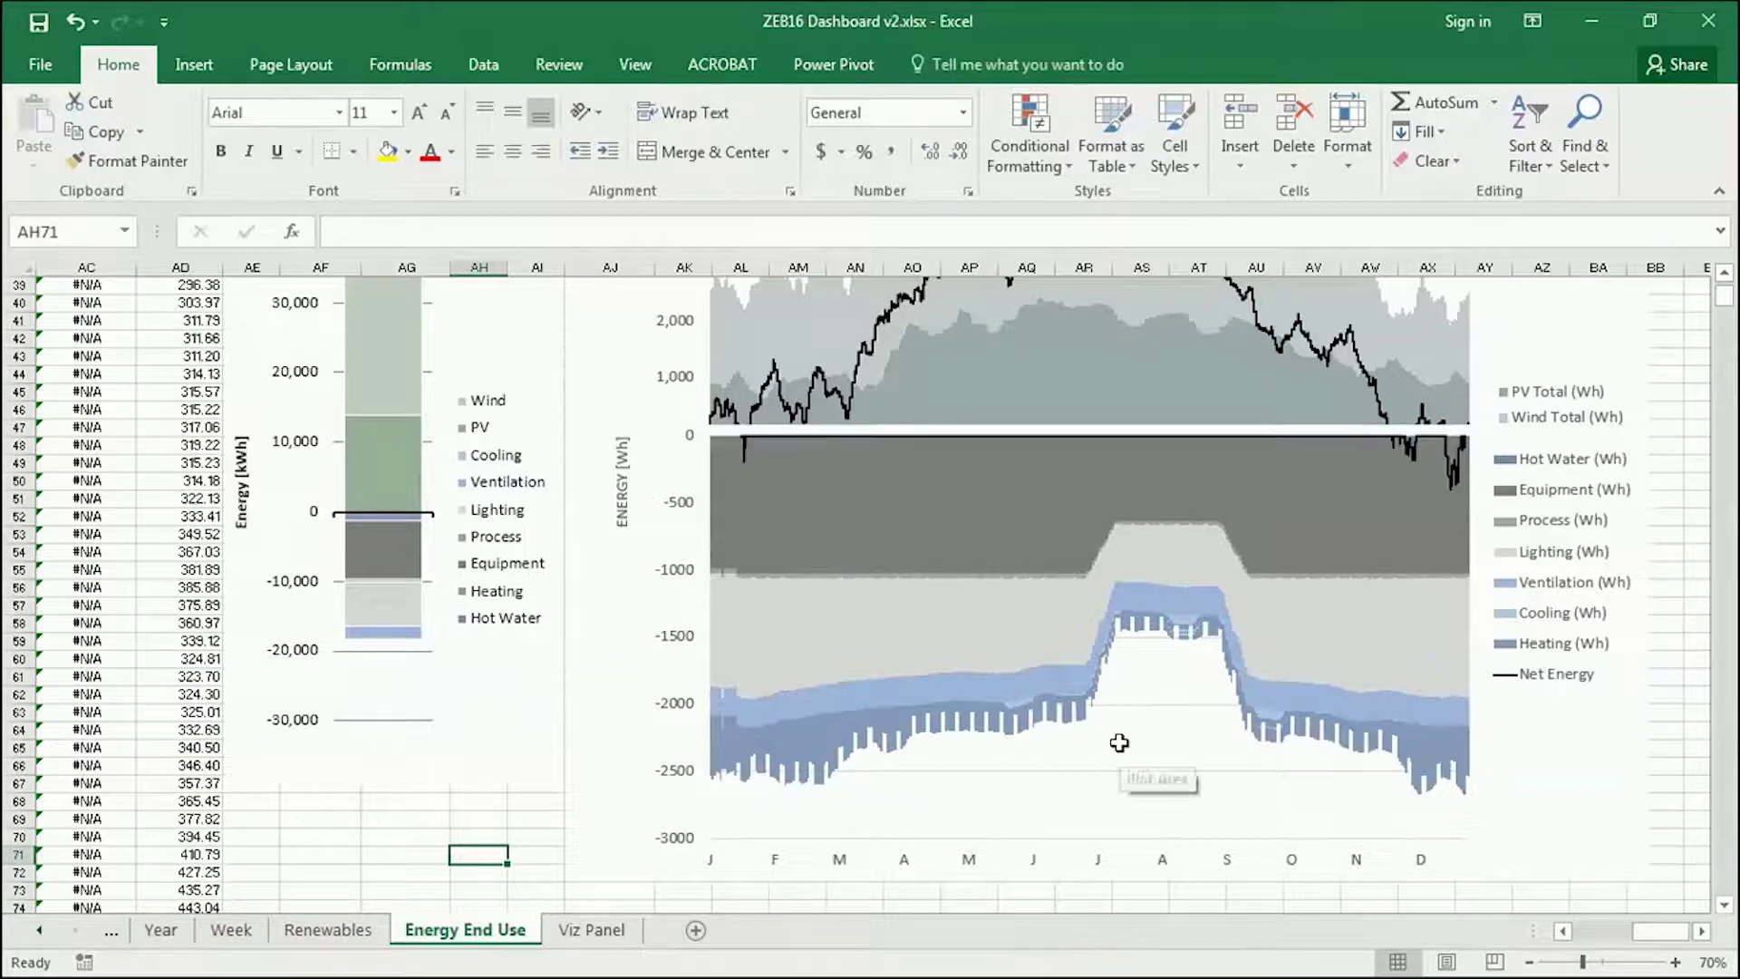
{"action": "scroll", "coordinate": [199, 494], "scroll_direction": "up", "scroll_amount": 3}
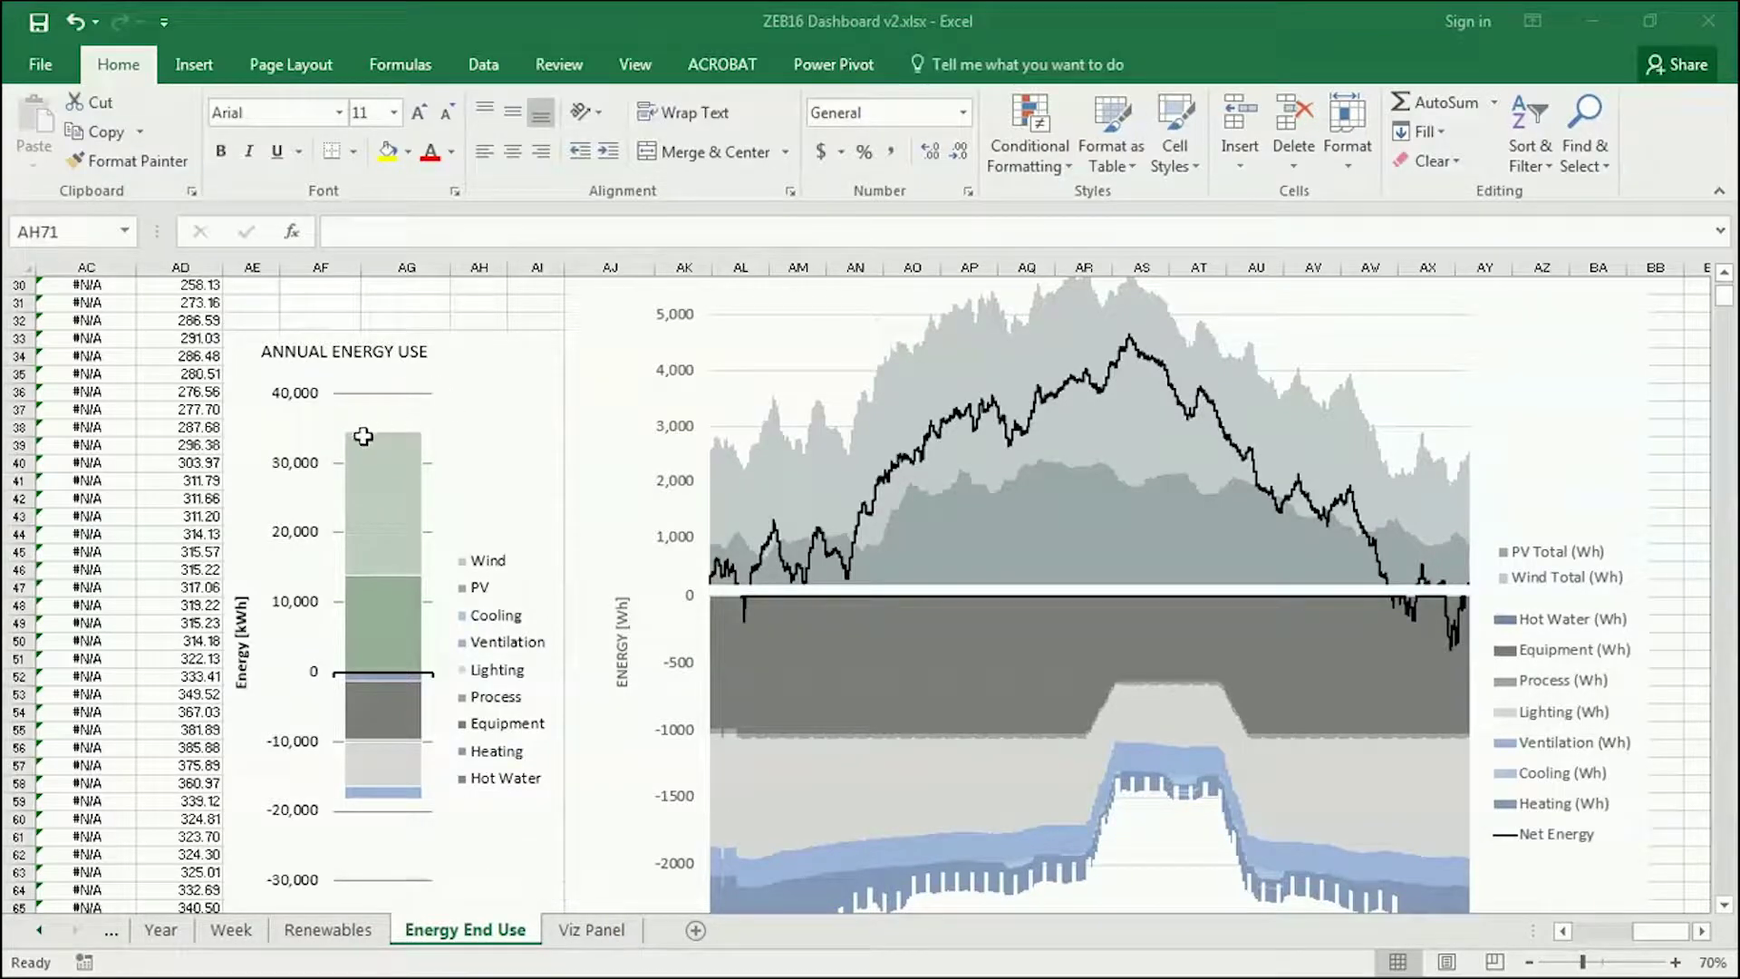
{"action": "mouse_move", "coordinate": [360, 435]}
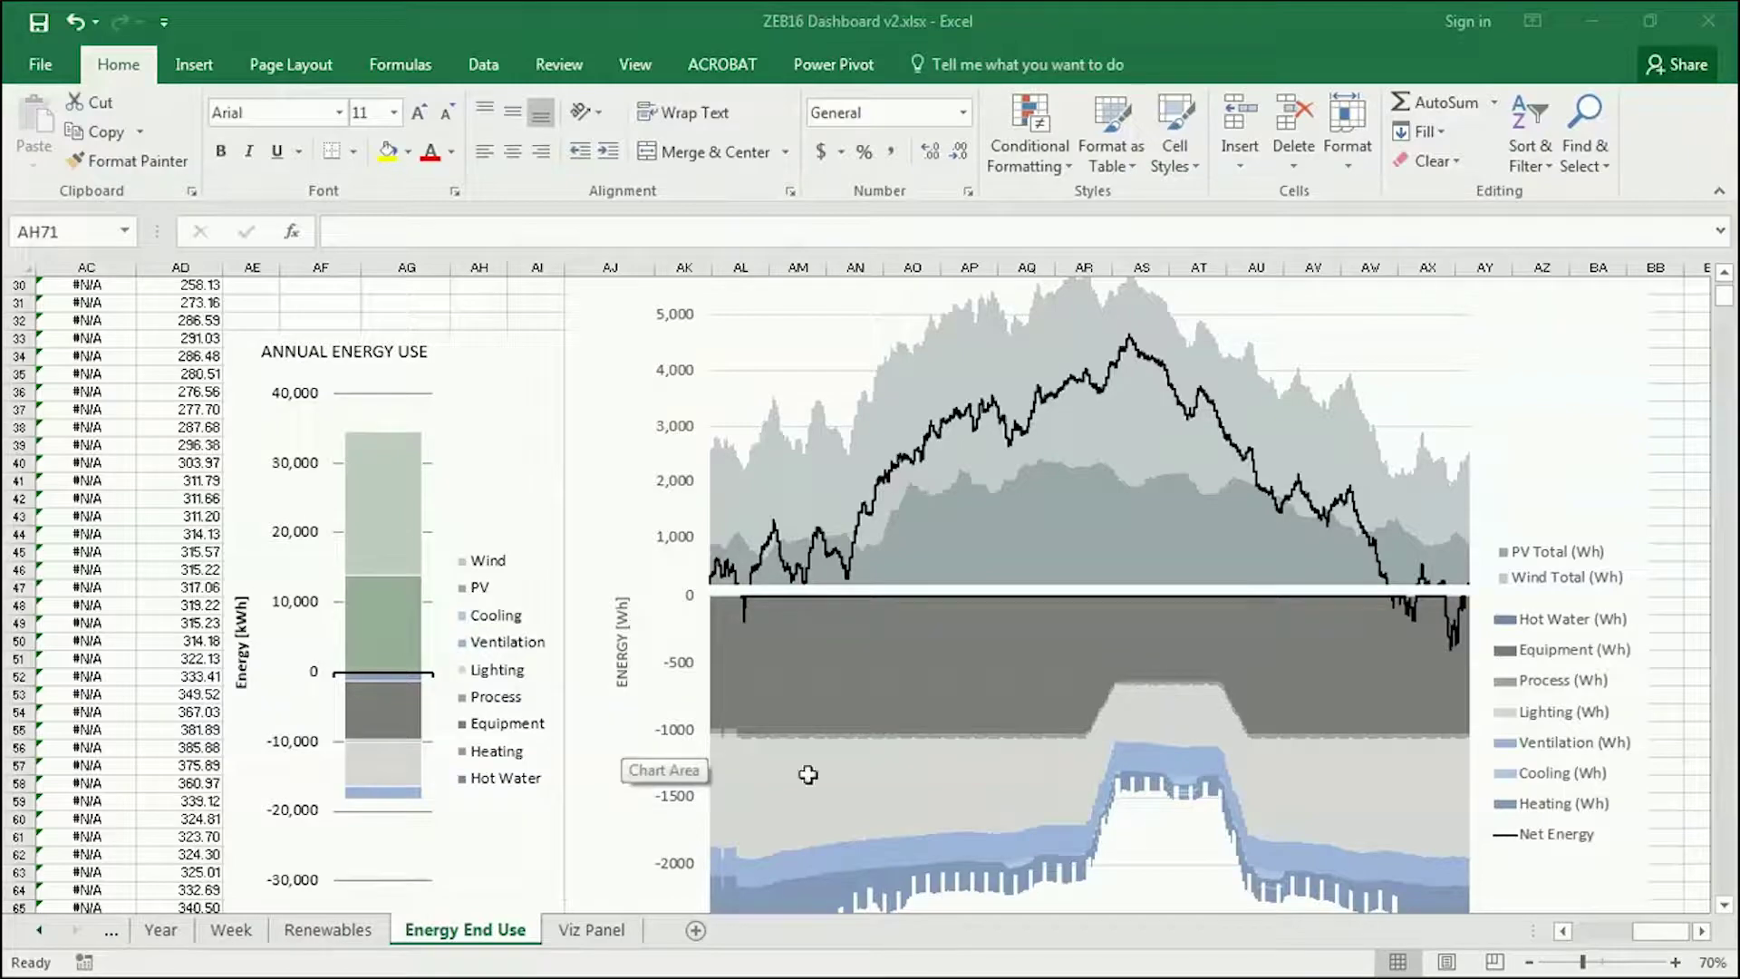
{"action": "scroll", "coordinate": [730, 812], "scroll_direction": "up", "scroll_amount": 7}
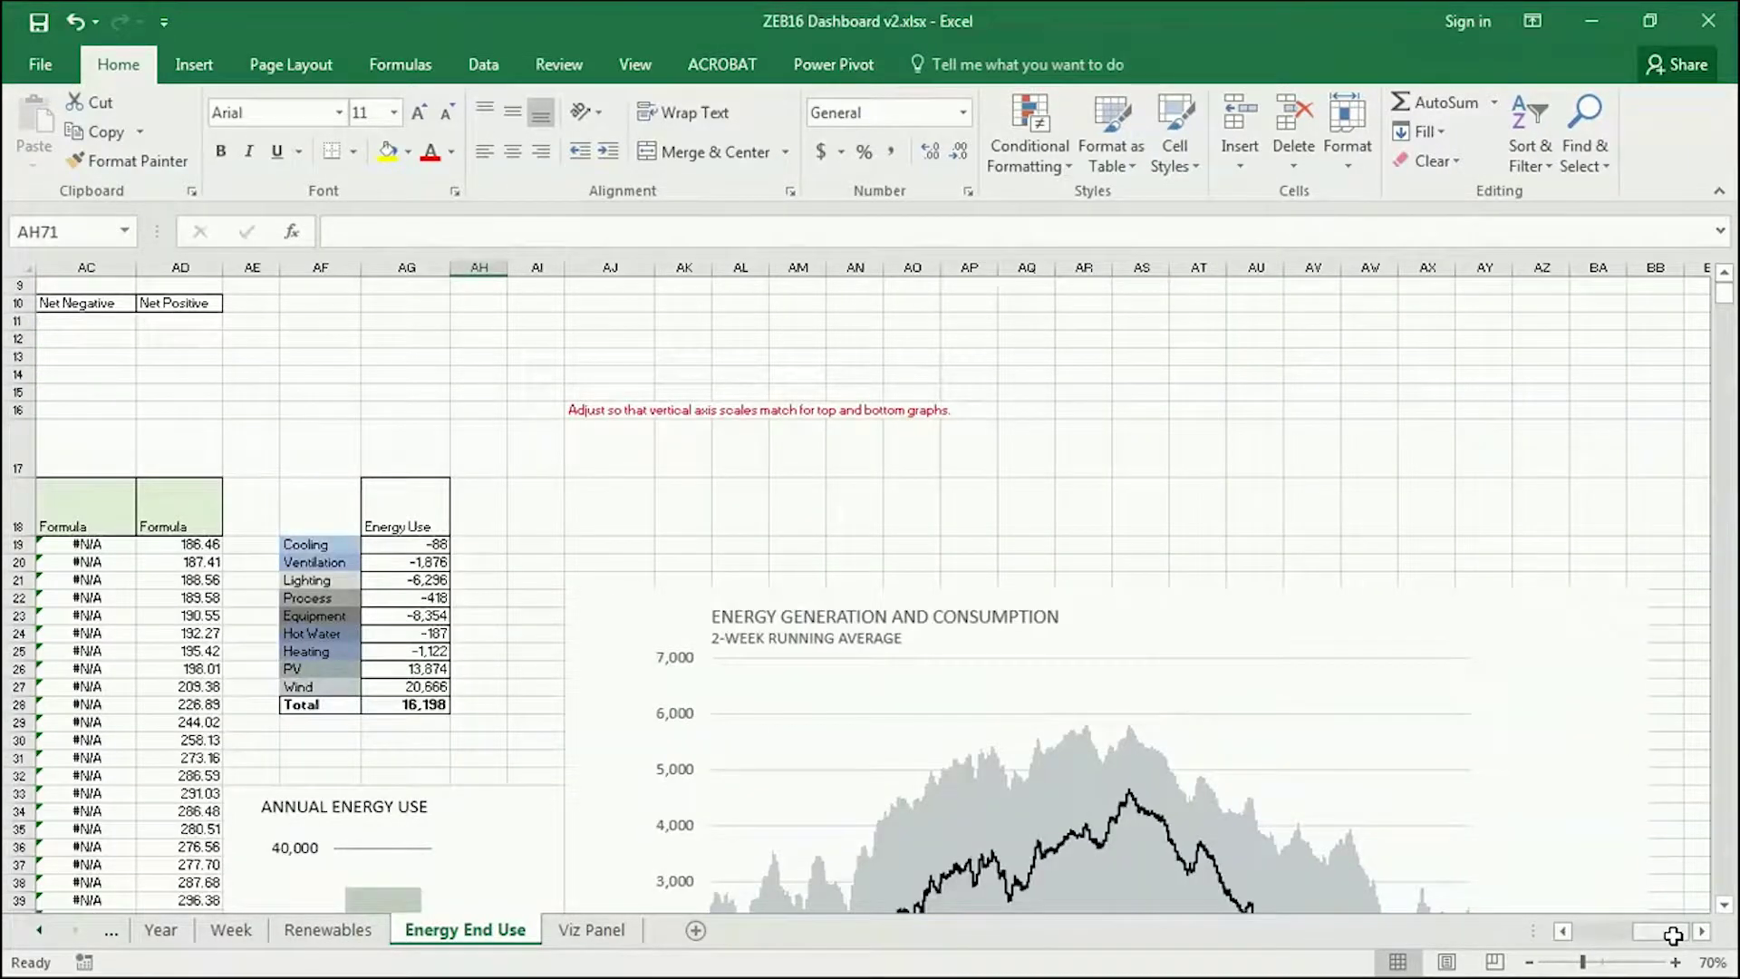
Step: Fill both wind turbine multiplier cells W13:X13 with 0 using Ctrl+Enter
{"action": "left_click_drag", "start_coordinate": [1672, 933], "coordinate": [1645, 935]}
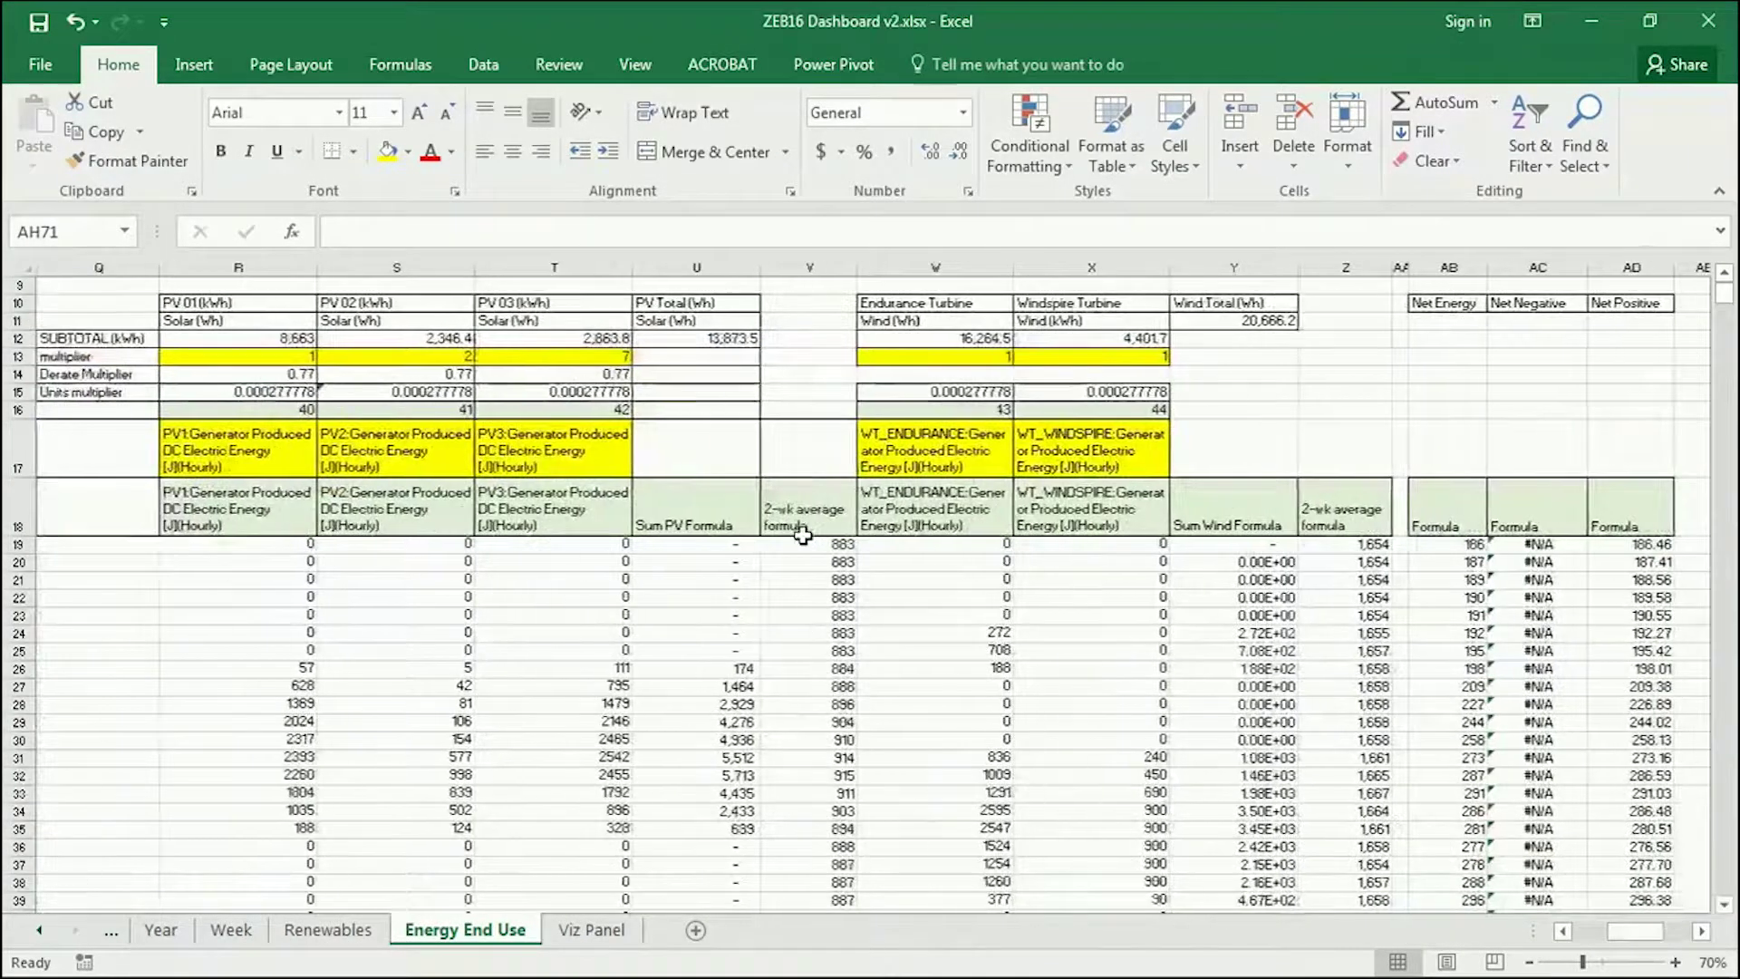
{"action": "left_click_drag", "start_coordinate": [270, 357], "coordinate": [524, 360]}
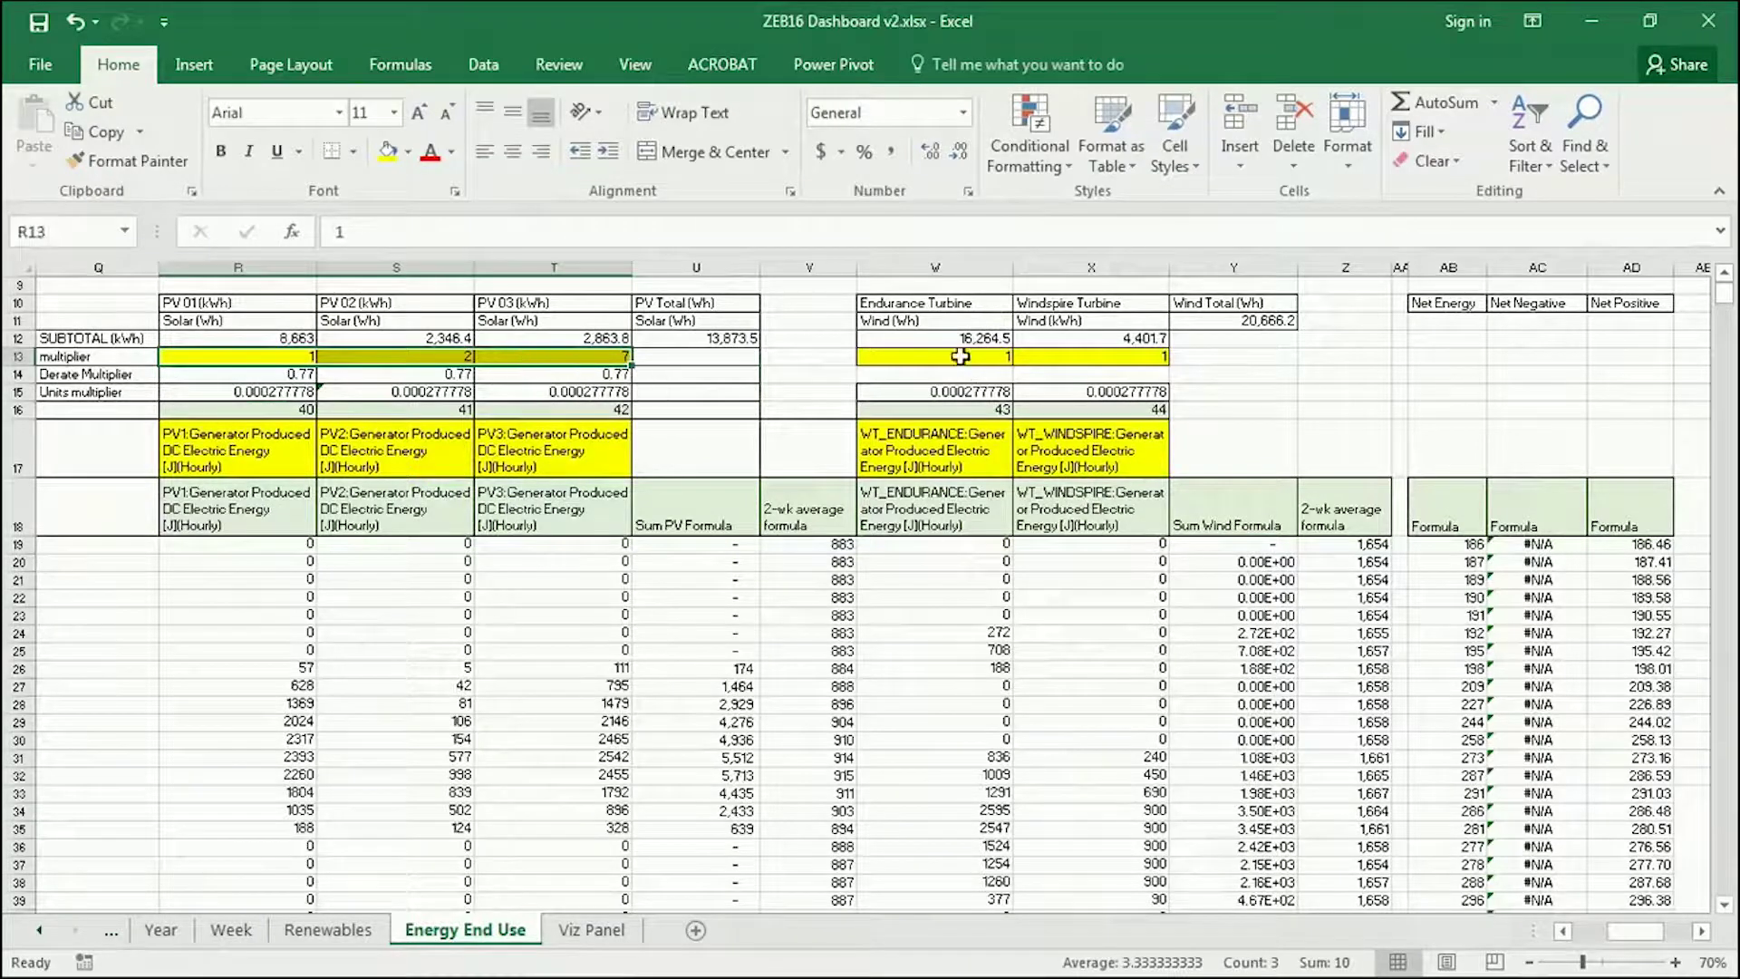
{"action": "left_click", "coordinate": [959, 353]}
{"action": "left_click_drag", "start_coordinate": [943, 301], "coordinate": [1070, 358]}
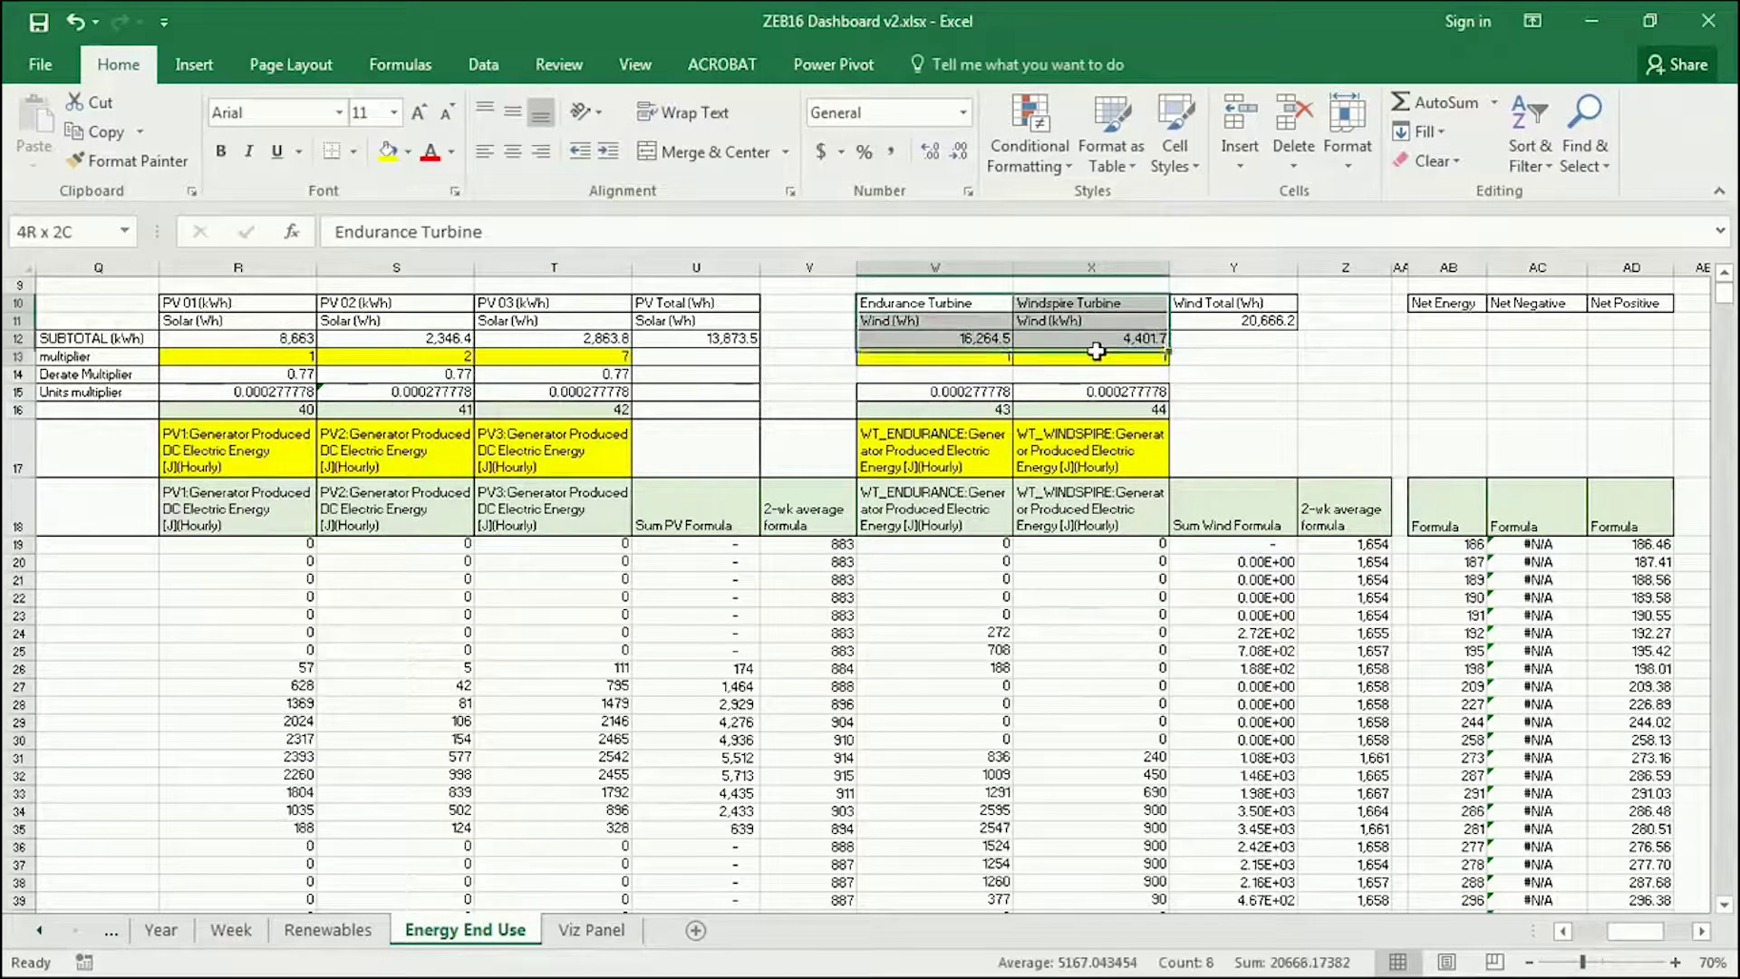
{"action": "left_click", "coordinate": [974, 358]}
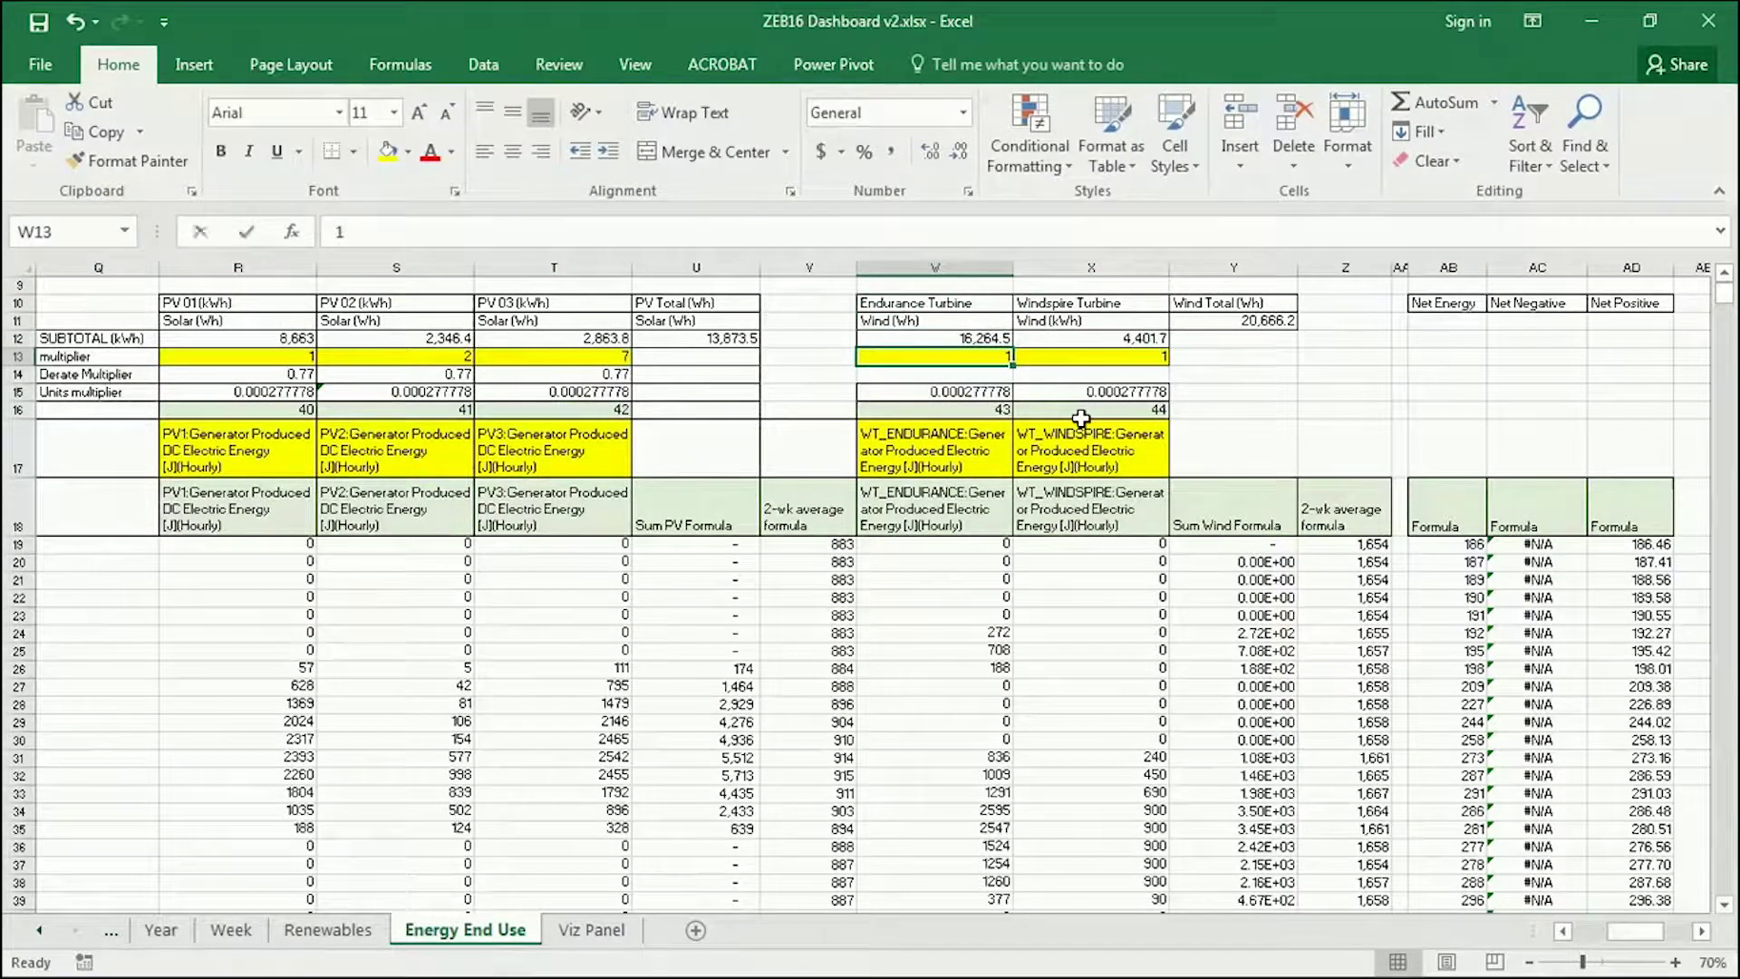
{"action": "left_click", "coordinate": [1092, 356], "text": "shift"}
{"action": "type", "text": "0"}
{"action": "key", "text": "ctrl+Return"}
{"action": "left_click", "coordinate": [1345, 409]}
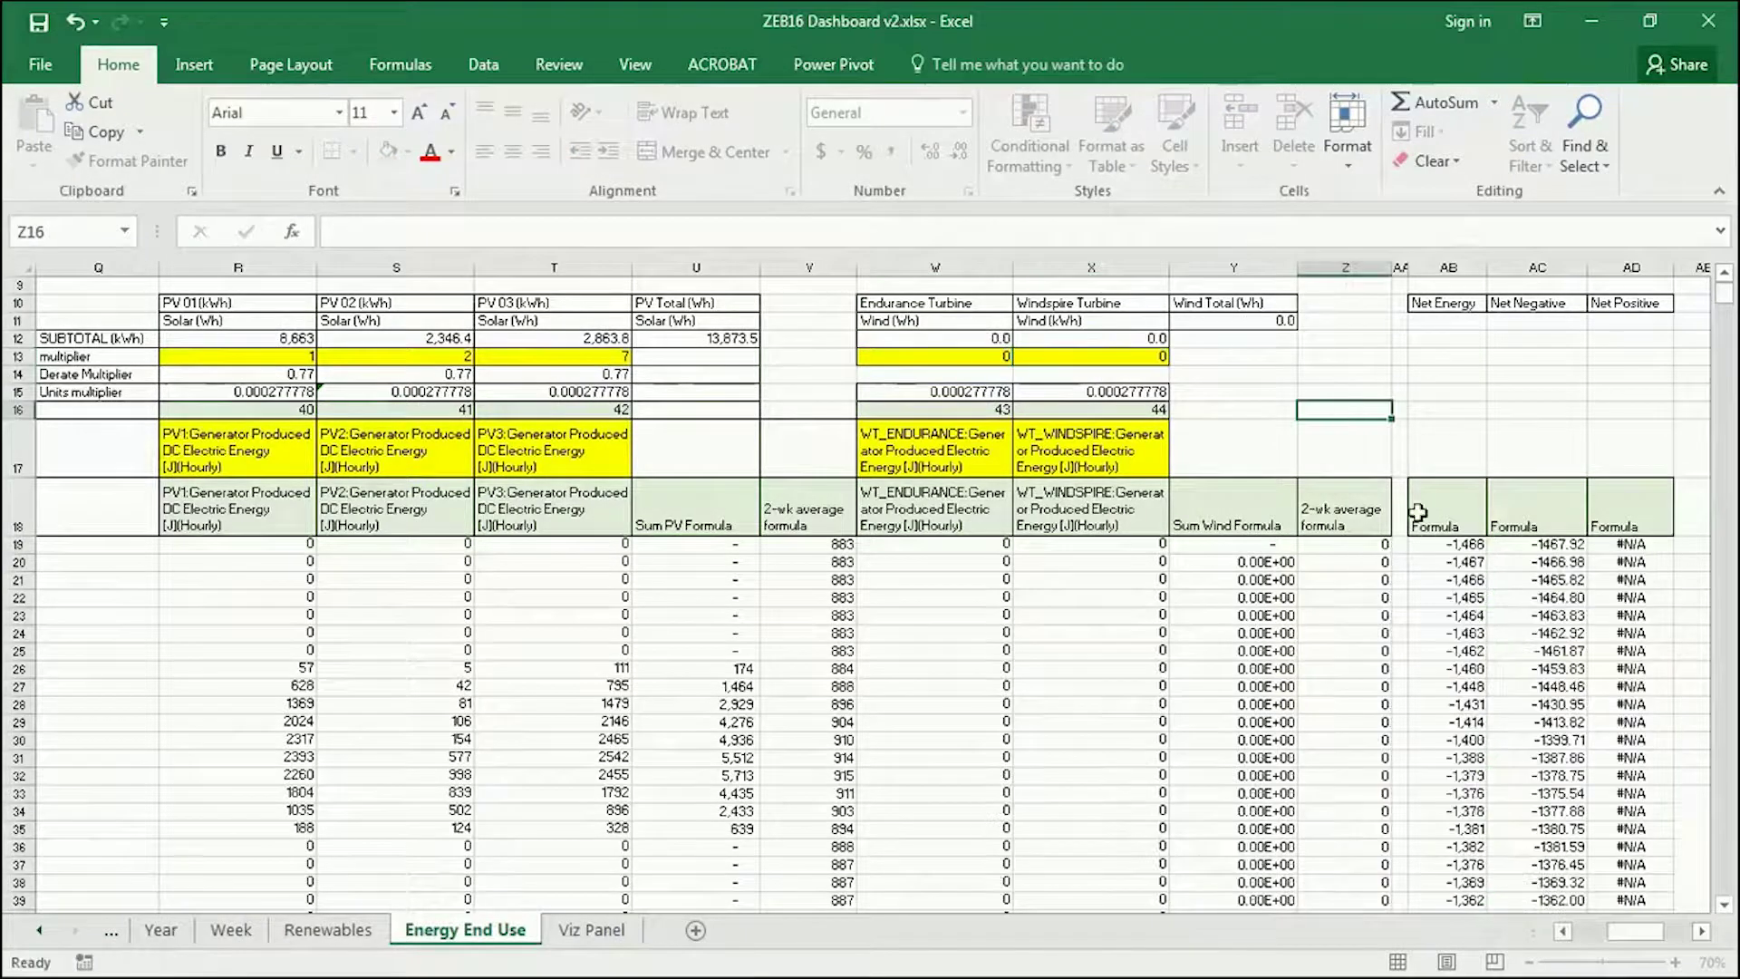
{"action": "scroll", "coordinate": [1418, 513], "scroll_direction": "right", "scroll_amount": 5}
{"action": "scroll", "coordinate": [1178, 562], "scroll_direction": "down", "scroll_amount": 4}
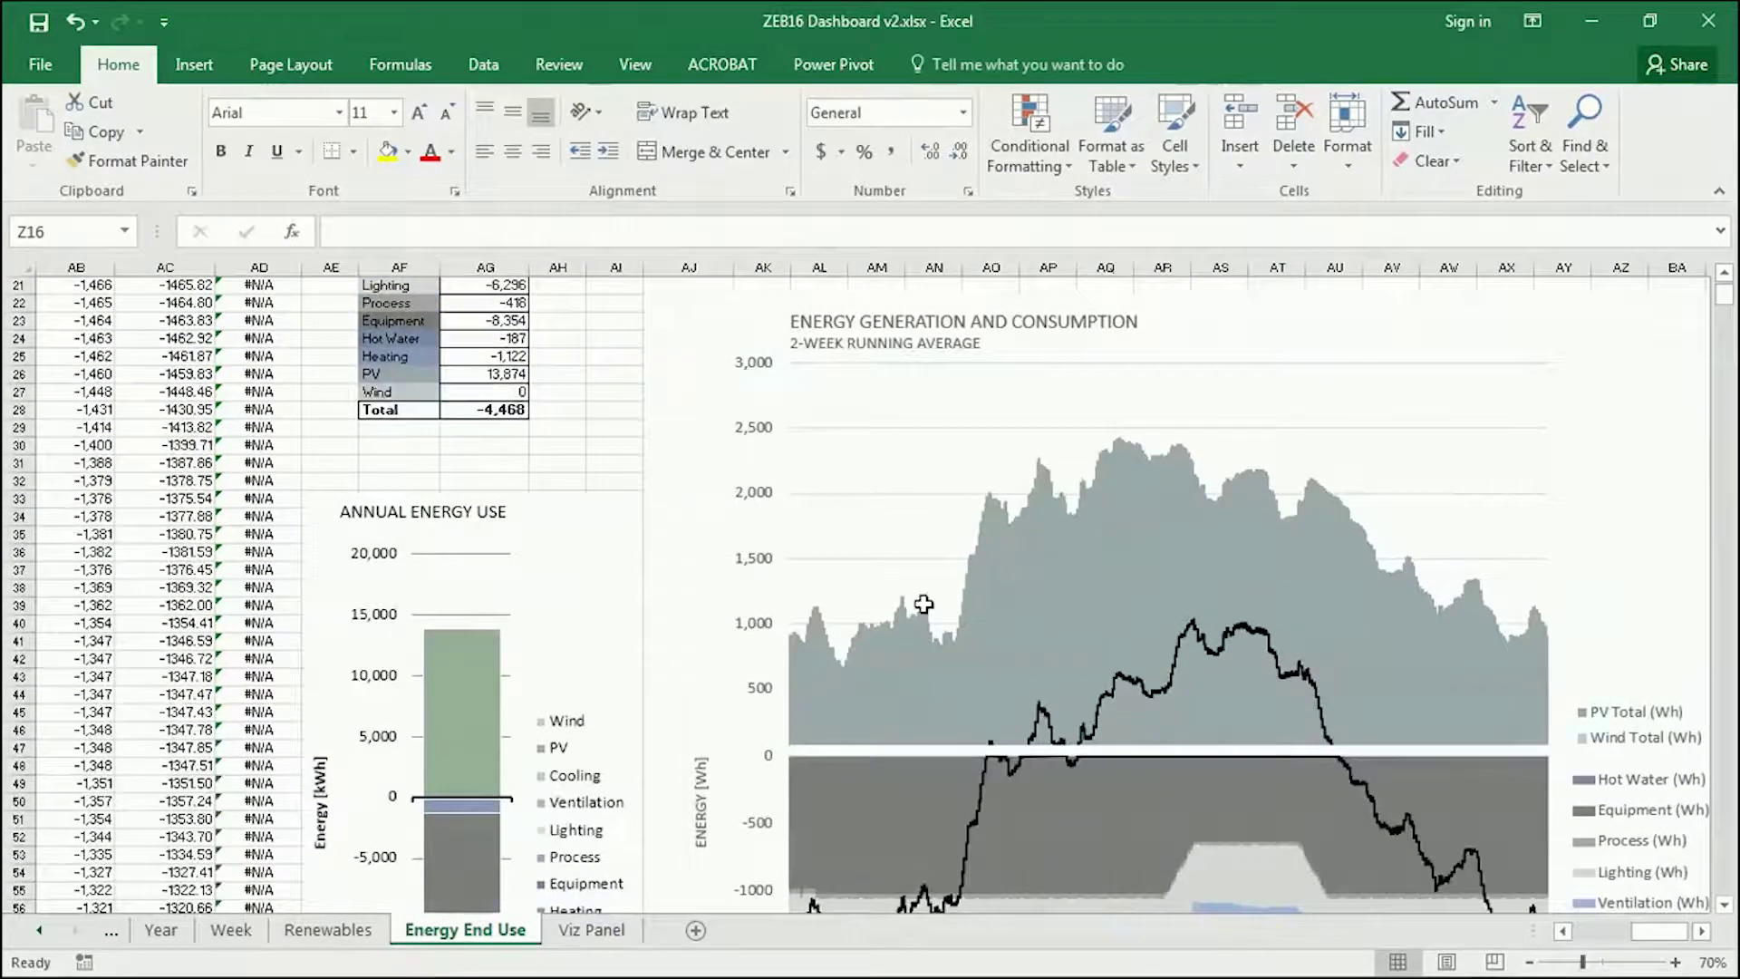
Step: Review the updated charts and summary table with the -4,468 kWh net total, then switch to SketchUp
{"action": "mouse_move", "coordinate": [1420, 650]}
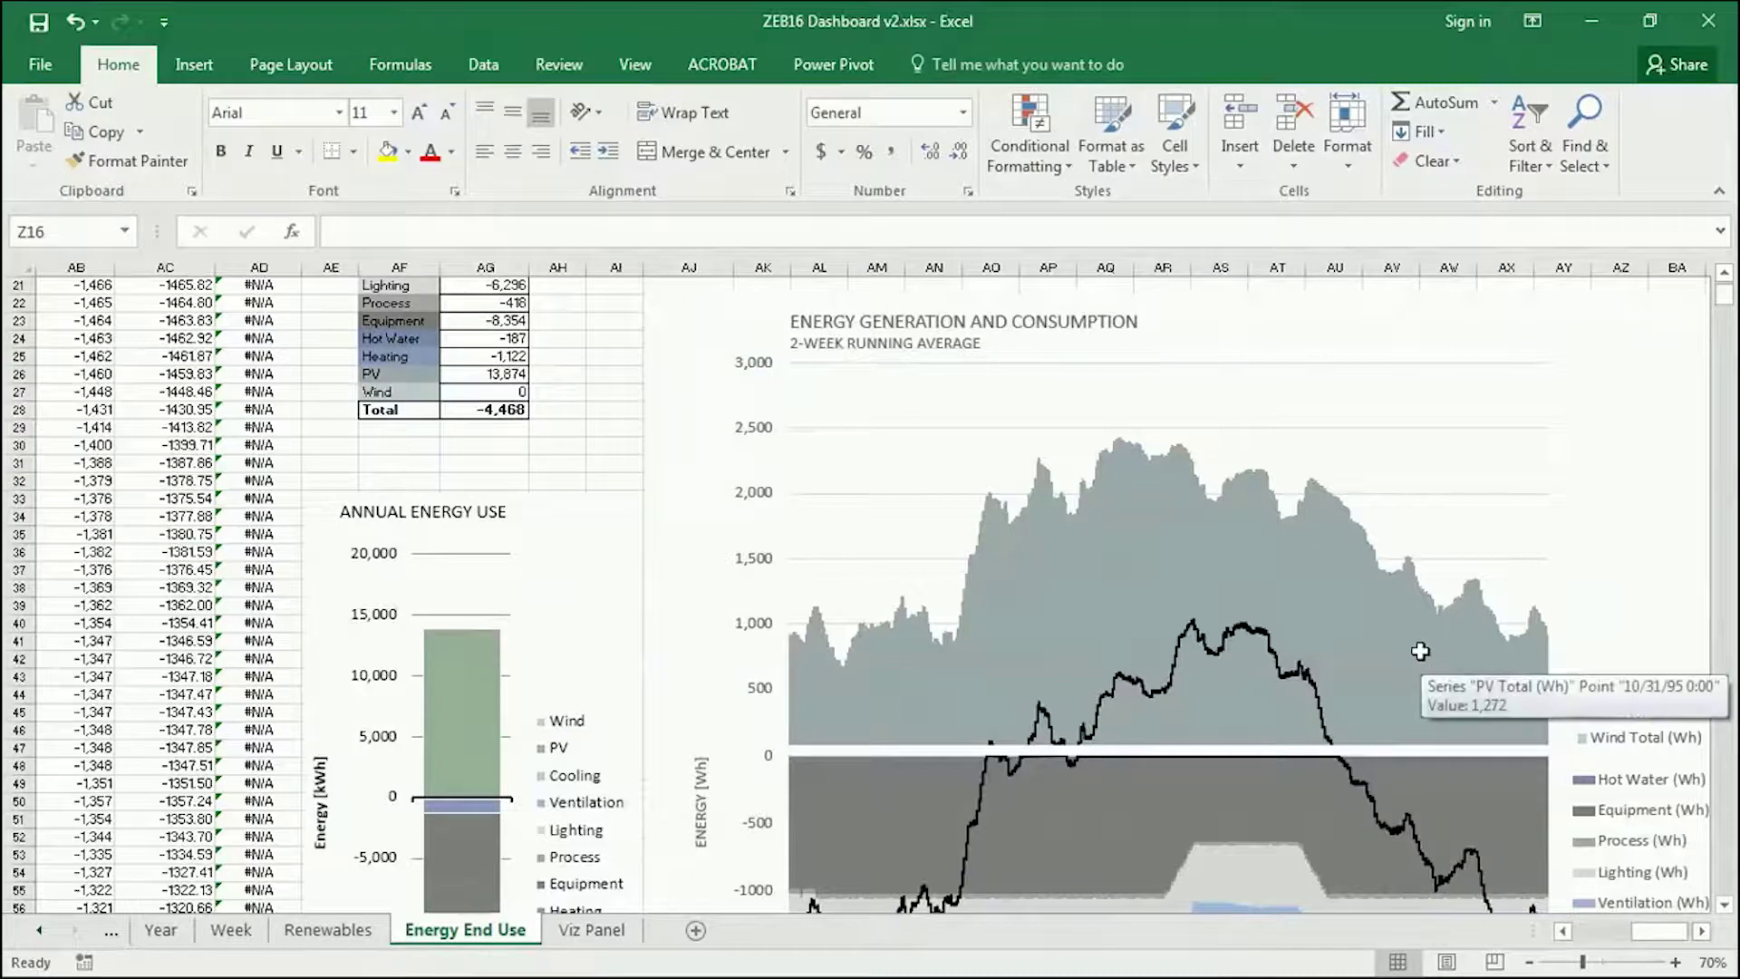
{"action": "scroll", "coordinate": [1350, 671], "scroll_direction": "down", "scroll_amount": 5}
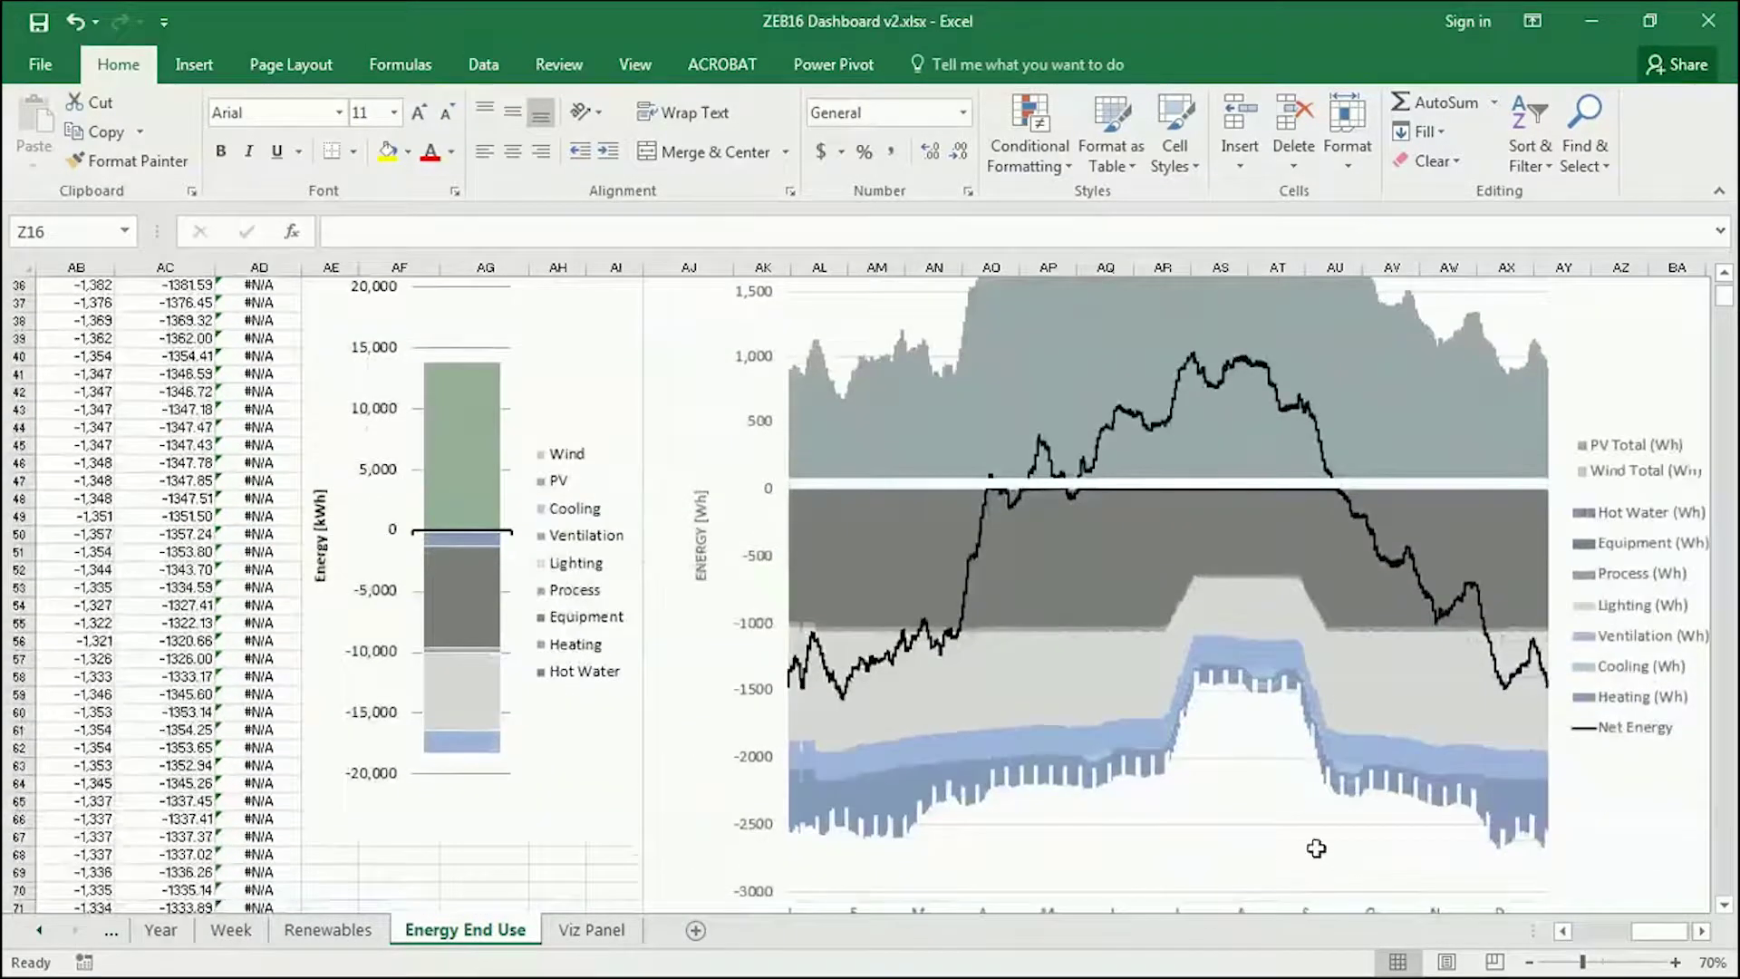
{"action": "scroll", "coordinate": [1243, 733], "scroll_direction": "up", "scroll_amount": 2}
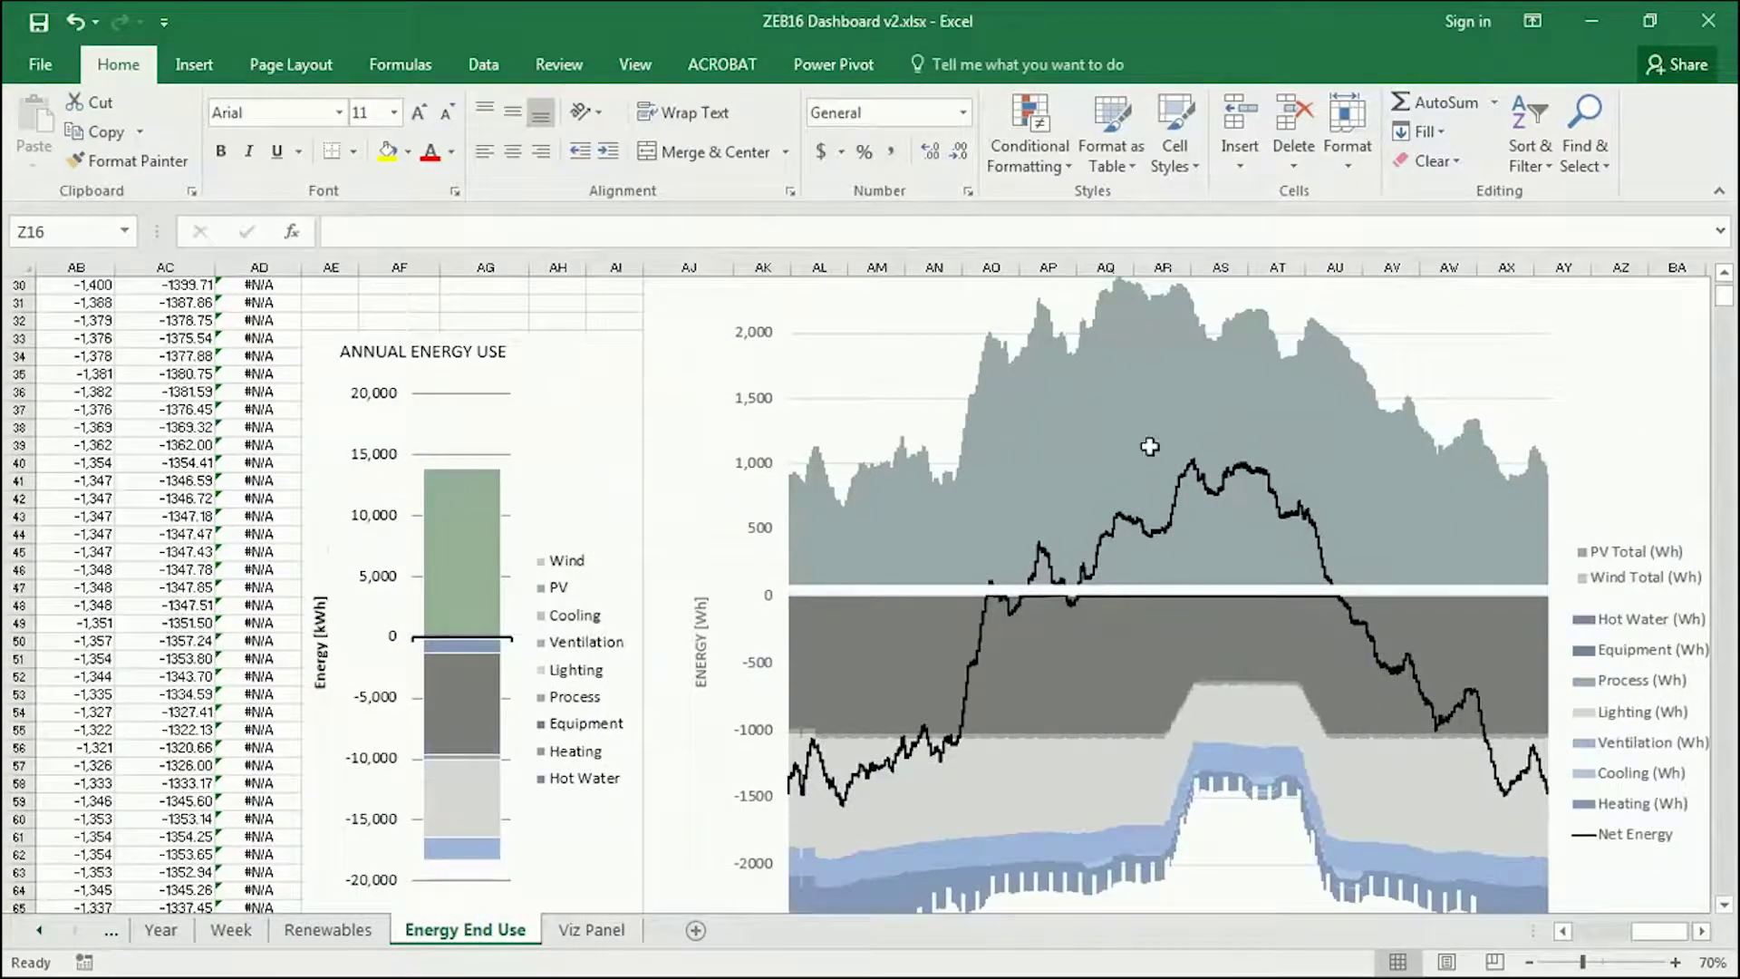
{"action": "mouse_move", "coordinate": [1173, 609]}
{"action": "scroll", "coordinate": [1173, 609], "scroll_direction": "down", "scroll_amount": 1}
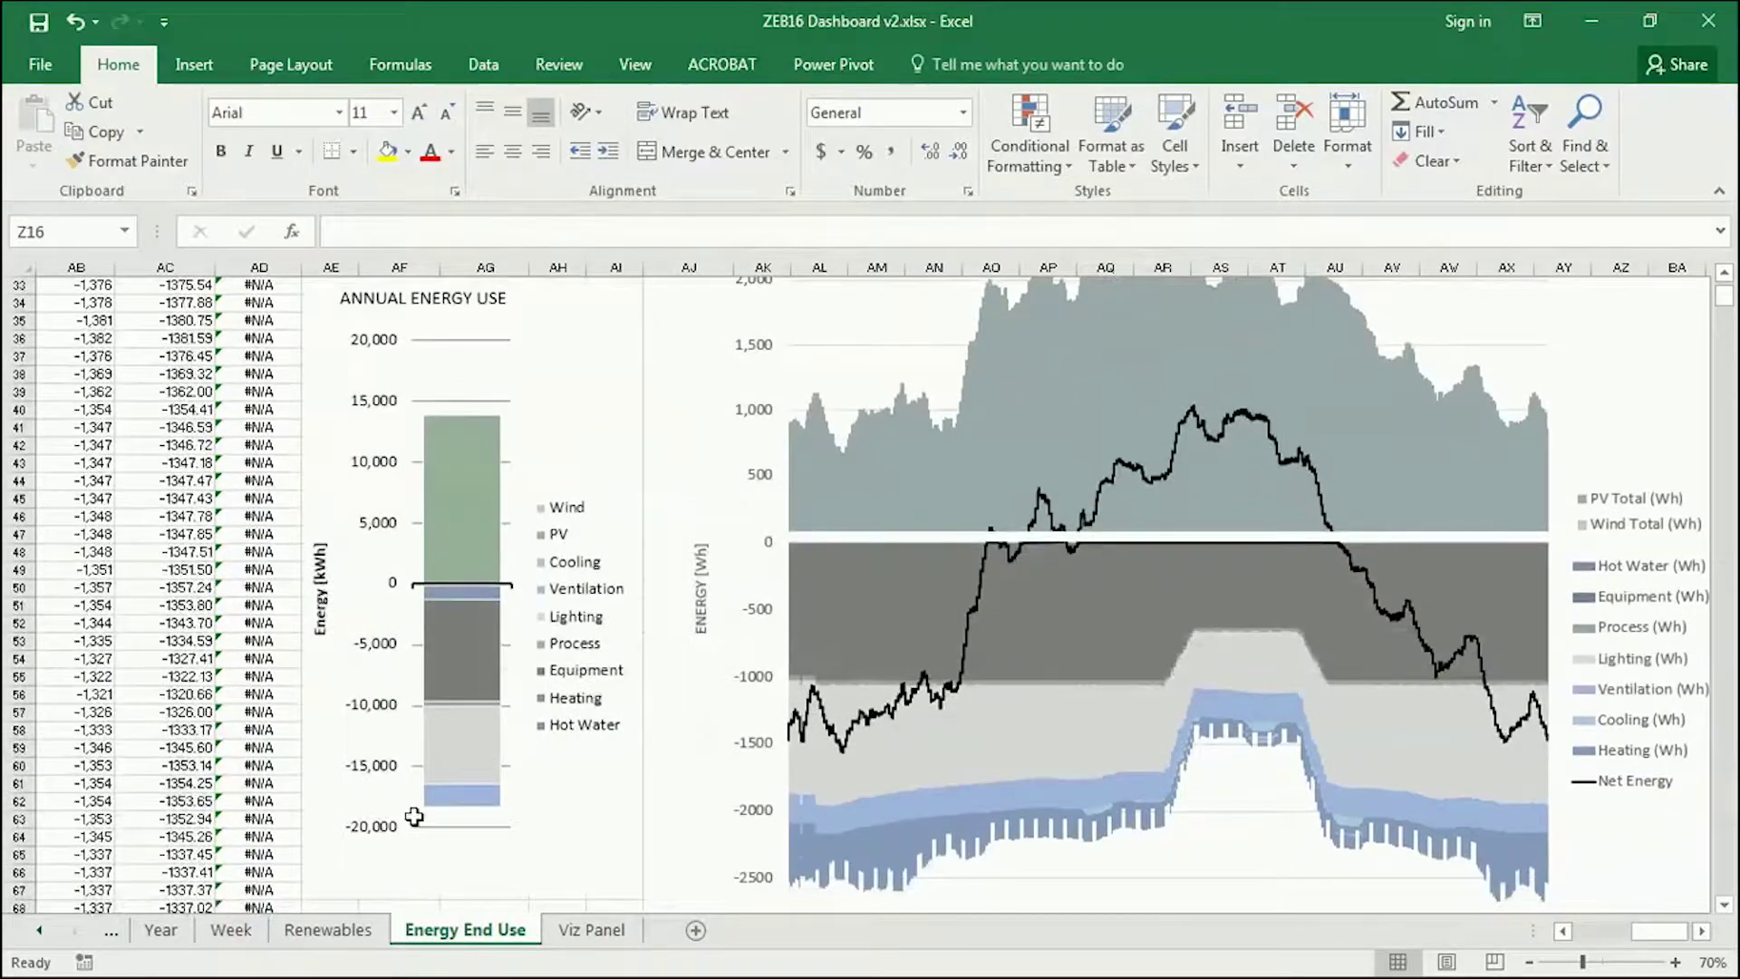
{"action": "scroll", "coordinate": [454, 789], "scroll_direction": "up", "scroll_amount": 1}
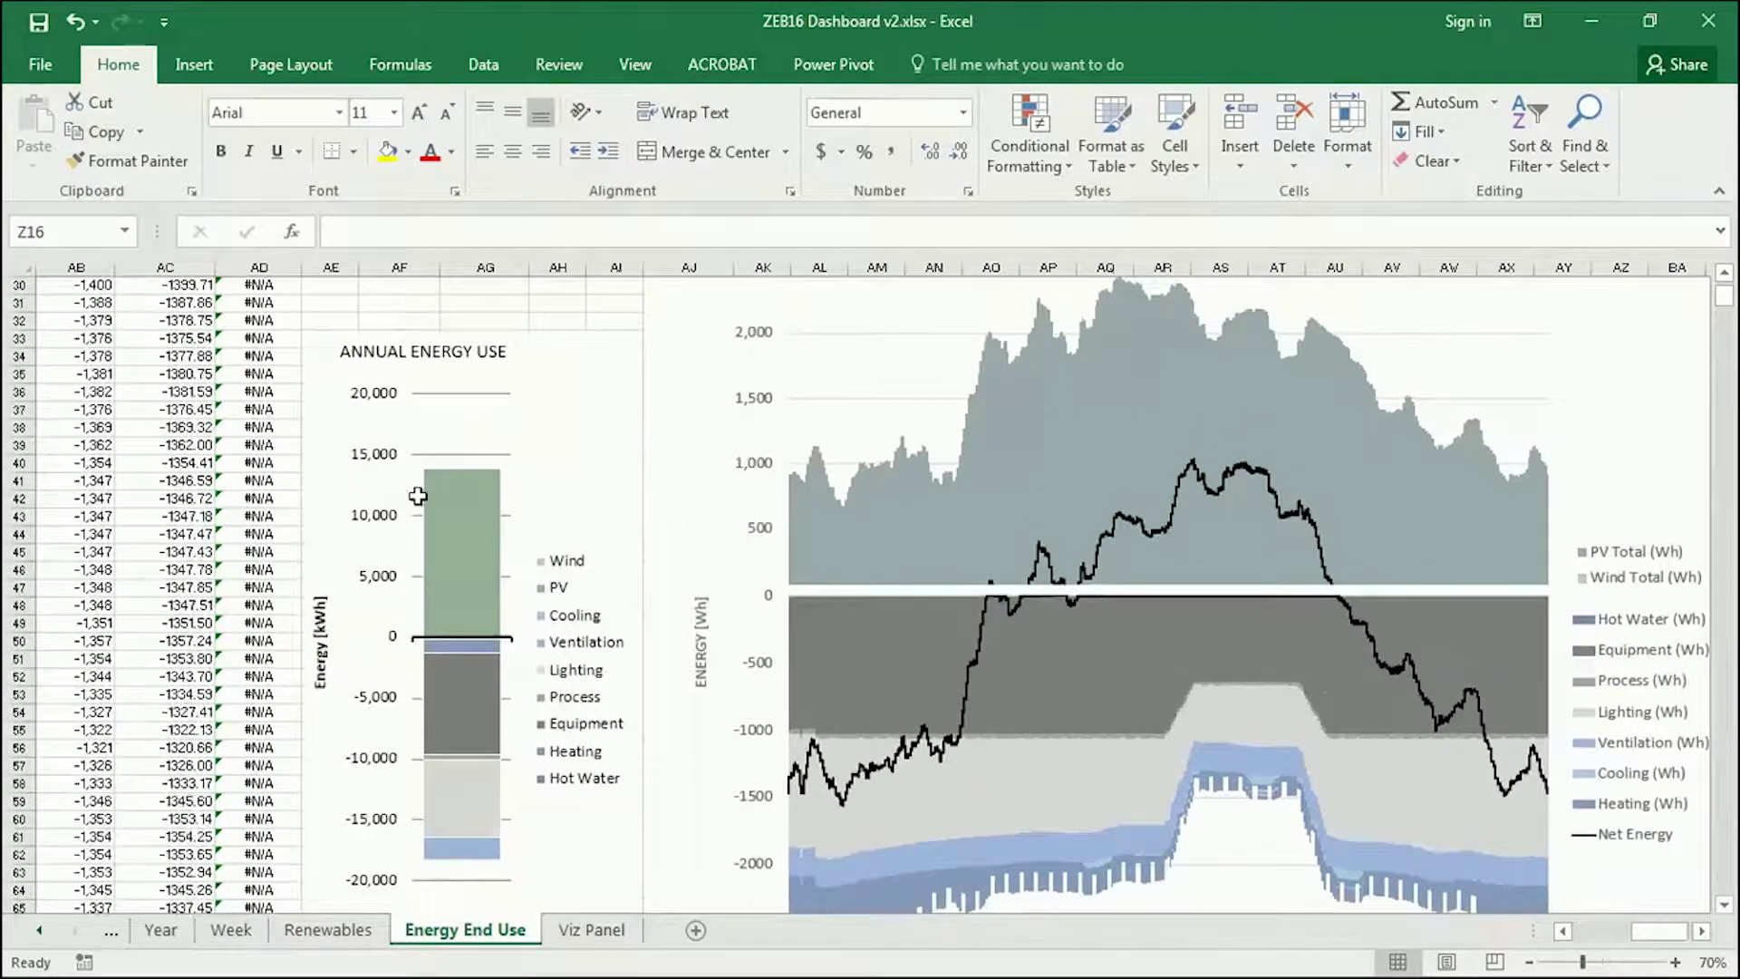
{"action": "mouse_move", "coordinate": [440, 470]}
{"action": "scroll", "coordinate": [862, 676], "scroll_direction": "left", "scroll_amount": 5}
{"action": "scroll", "coordinate": [841, 686], "scroll_direction": "up", "scroll_amount": 7}
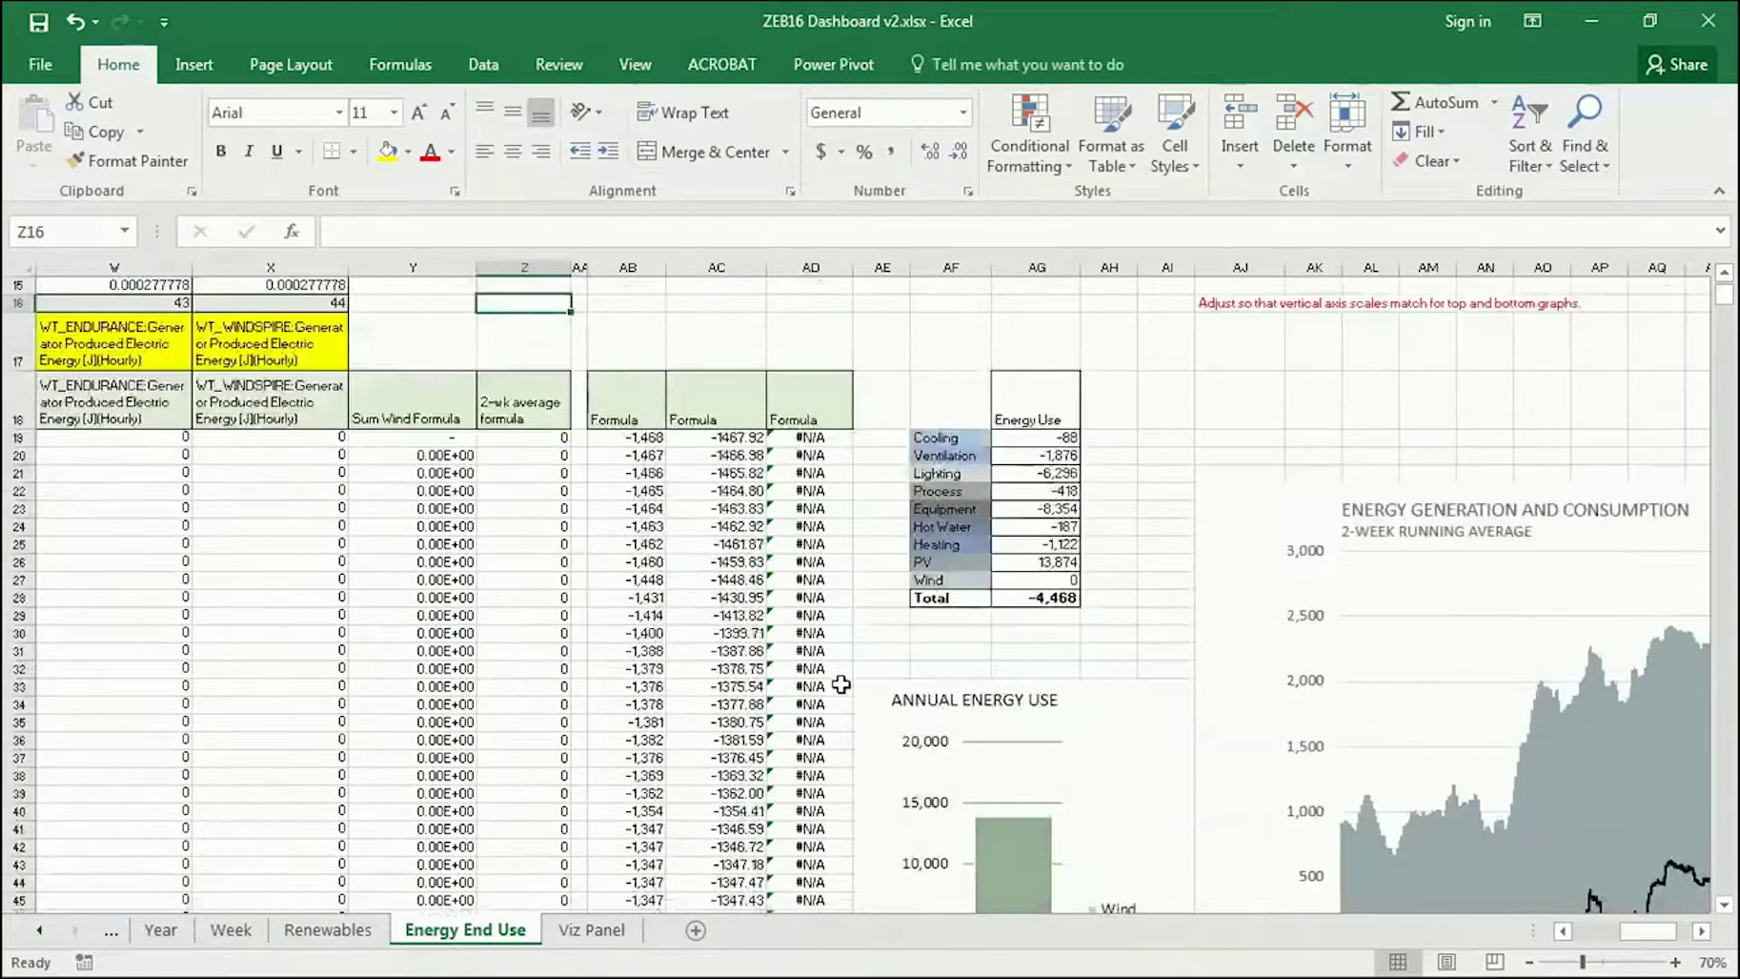
{"action": "scroll", "coordinate": [841, 686], "scroll_direction": "up", "scroll_amount": 1}
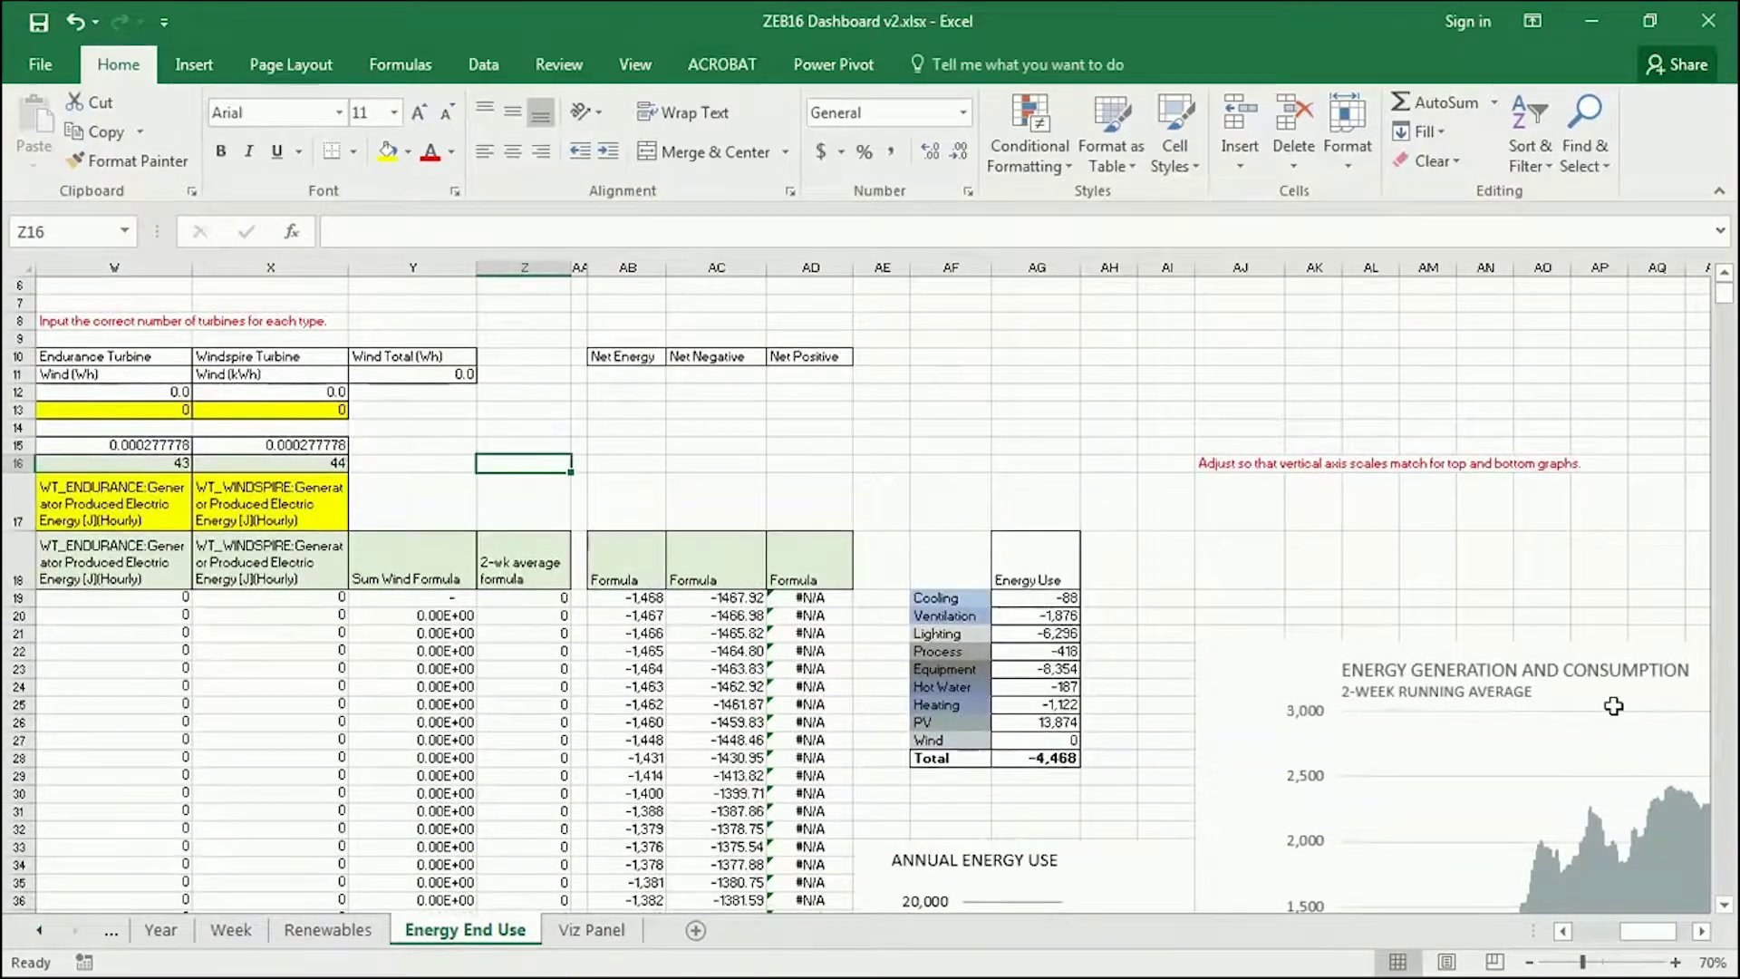
{"action": "key", "text": "alt+Tab"}
{"action": "mouse_move", "coordinate": [1618, 930]}
{"action": "left_mouse_down"}
{"action": "mouse_move", "coordinate": [1422, 749]}
{"action": "mouse_move", "coordinate": [1428, 859]}
{"action": "mouse_move", "coordinate": [1422, 808]}
{"action": "mouse_move", "coordinate": [1488, 555]}
{"action": "left_mouse_up"}
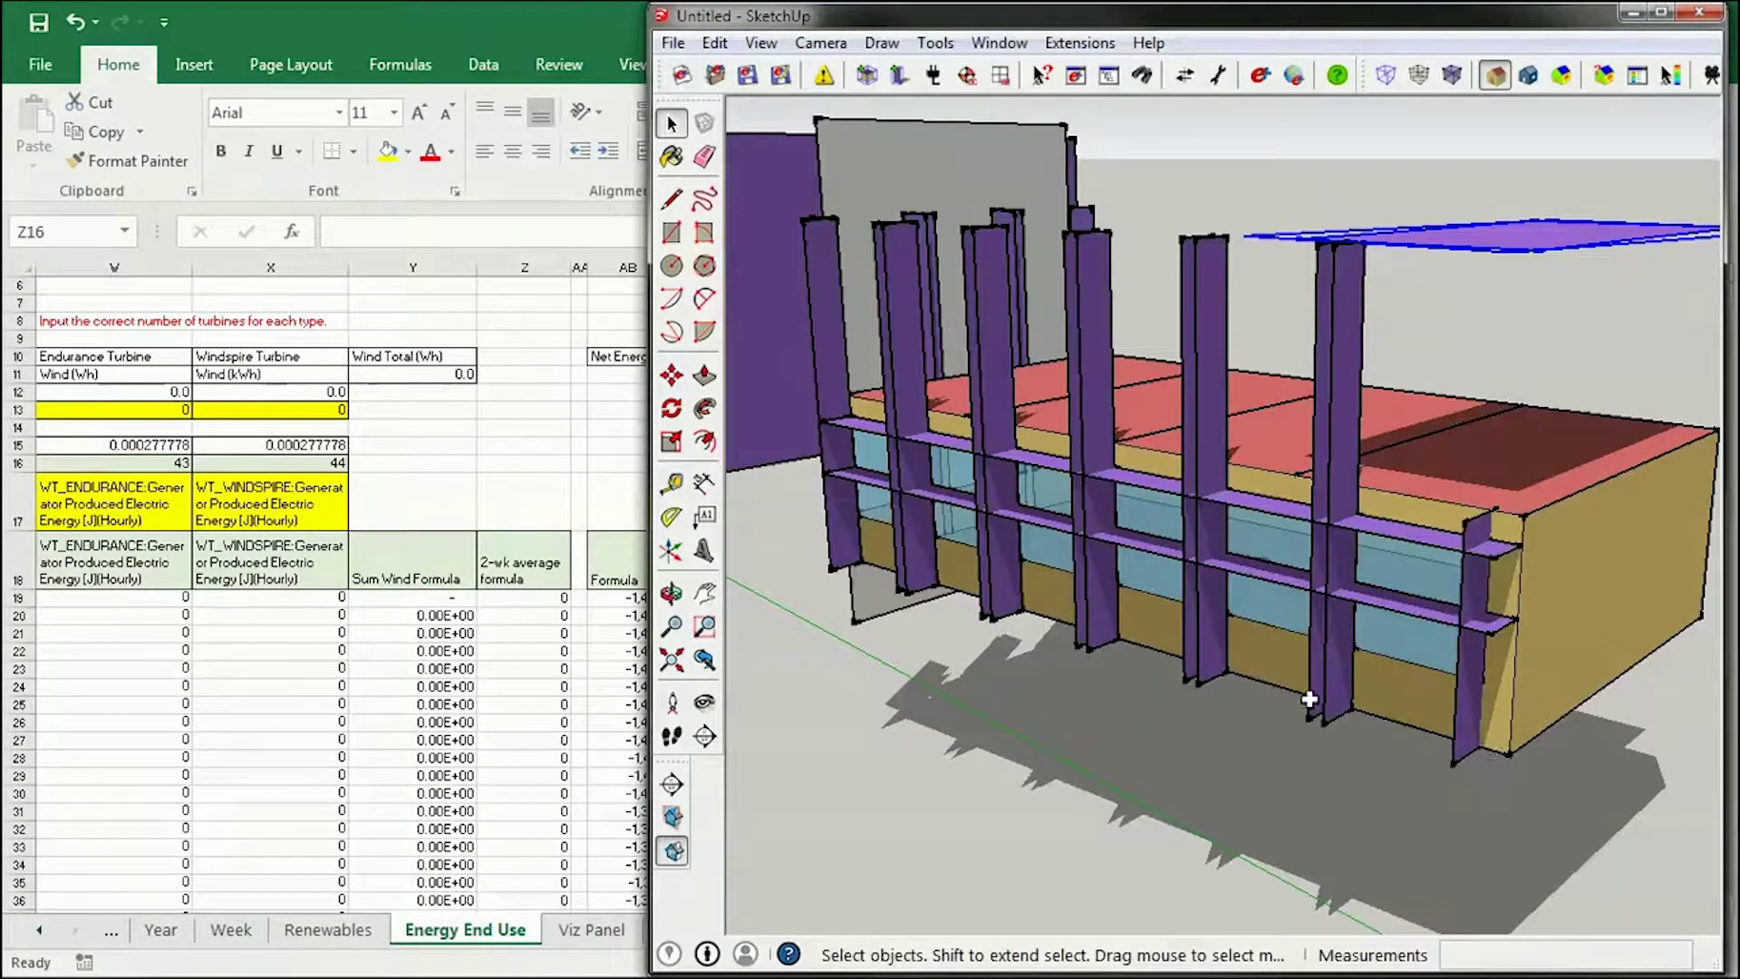
{"action": "mouse_move", "coordinate": [1011, 490]}
{"action": "left_mouse_down"}
{"action": "mouse_move", "coordinate": [979, 526]}
{"action": "mouse_move", "coordinate": [1001, 580]}
{"action": "mouse_move", "coordinate": [1154, 540]}
{"action": "mouse_move", "coordinate": [1057, 707]}
{"action": "mouse_move", "coordinate": [948, 692]}
{"action": "left_mouse_up"}
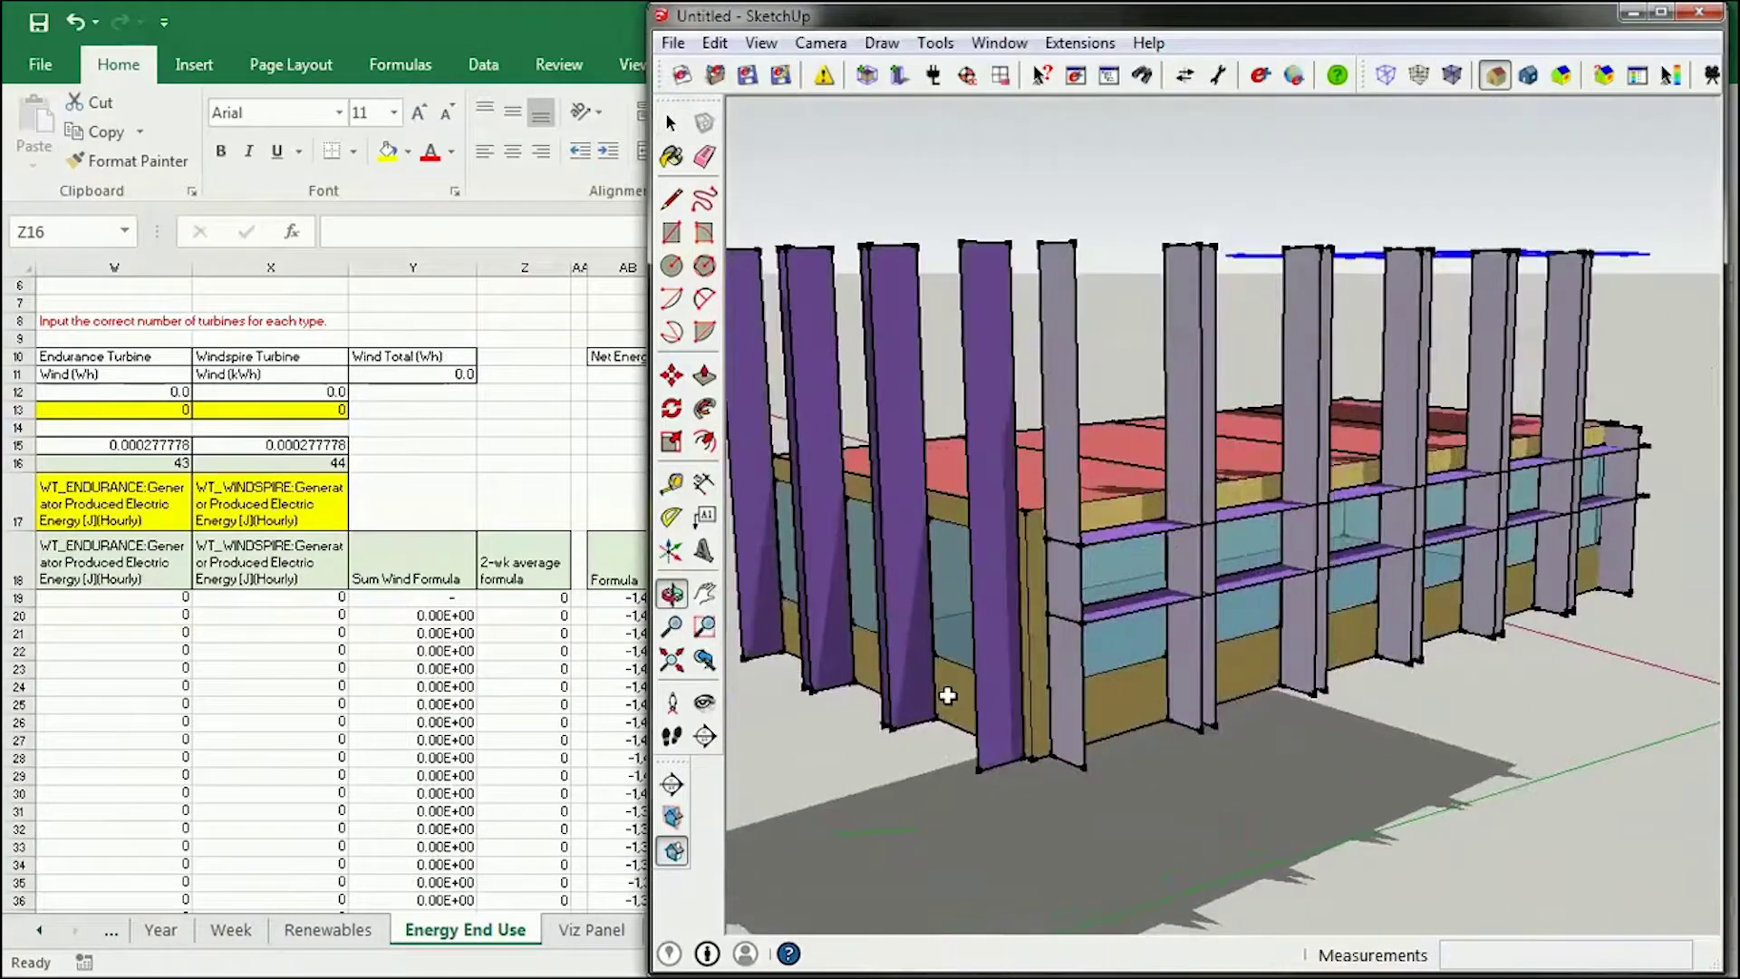
{"action": "key", "text": "space"}
{"action": "mouse_move", "coordinate": [1356, 745]}
{"action": "left_mouse_down"}
{"action": "mouse_move", "coordinate": [798, 777]}
{"action": "mouse_move", "coordinate": [1049, 687]}
{"action": "mouse_move", "coordinate": [1196, 797]}
{"action": "left_mouse_up"}
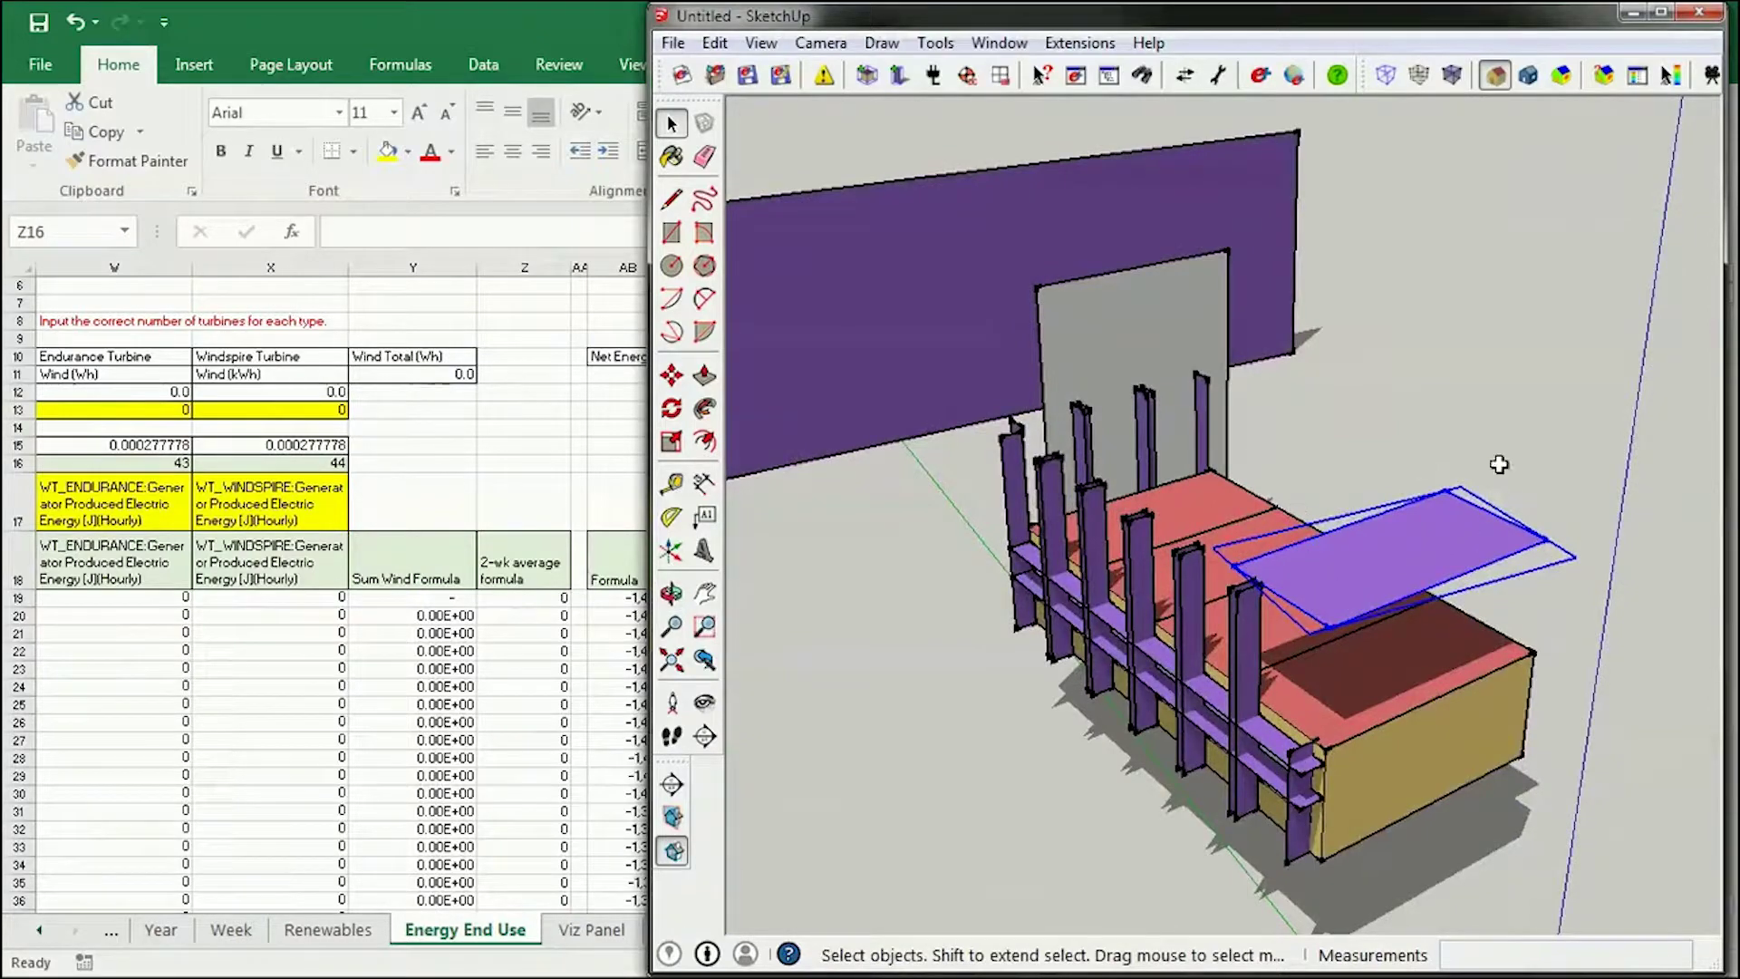
{"action": "mouse_move", "coordinate": [1348, 612]}
{"action": "left_mouse_down"}
{"action": "mouse_move", "coordinate": [1581, 532]}
{"action": "mouse_move", "coordinate": [1321, 567]}
{"action": "mouse_move", "coordinate": [1445, 722]}
{"action": "mouse_move", "coordinate": [1506, 756]}
{"action": "left_mouse_up"}
{"action": "scroll", "coordinate": [1506, 756], "scroll_direction": "up", "scroll_amount": 1}
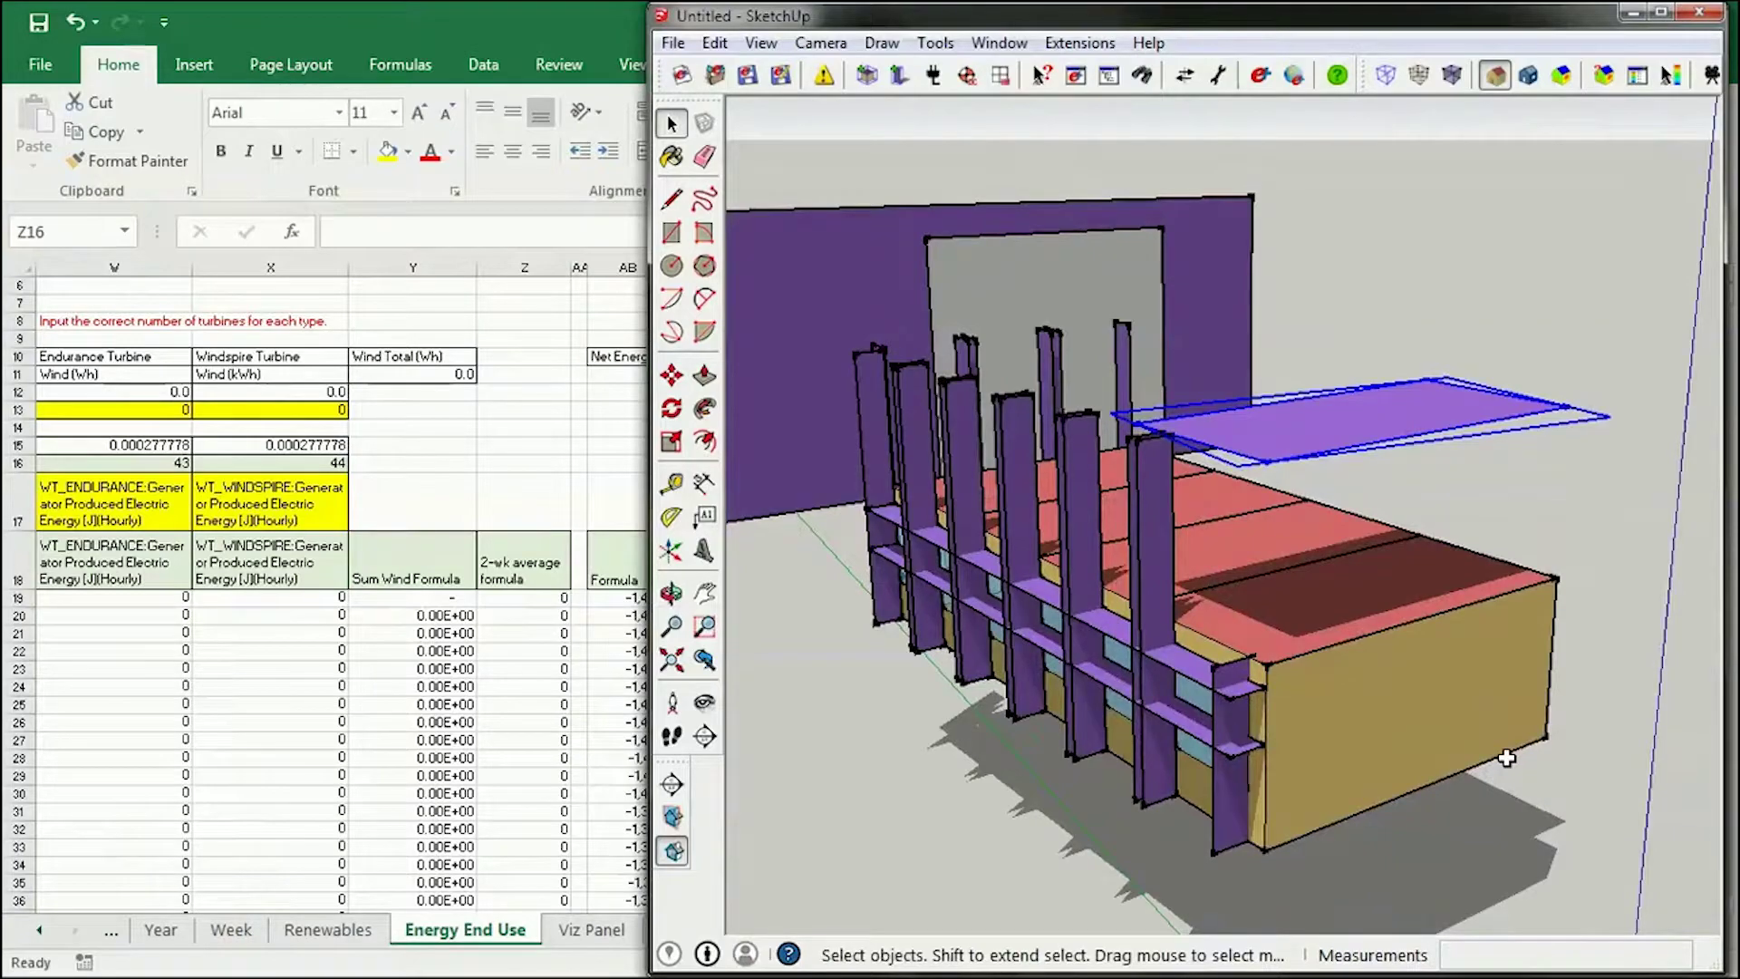